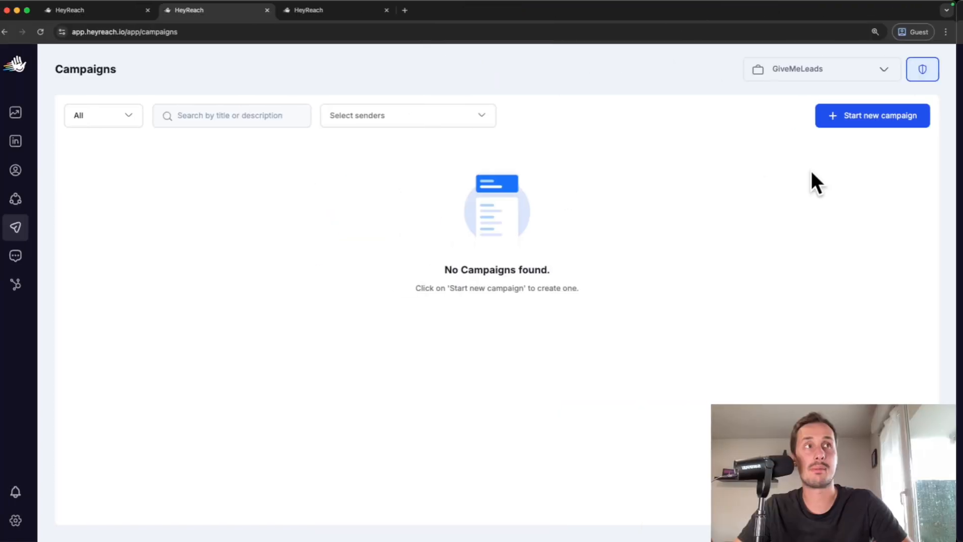
Preview the new-campaign flow and a lead's conversation in the Unibox
click(836, 124)
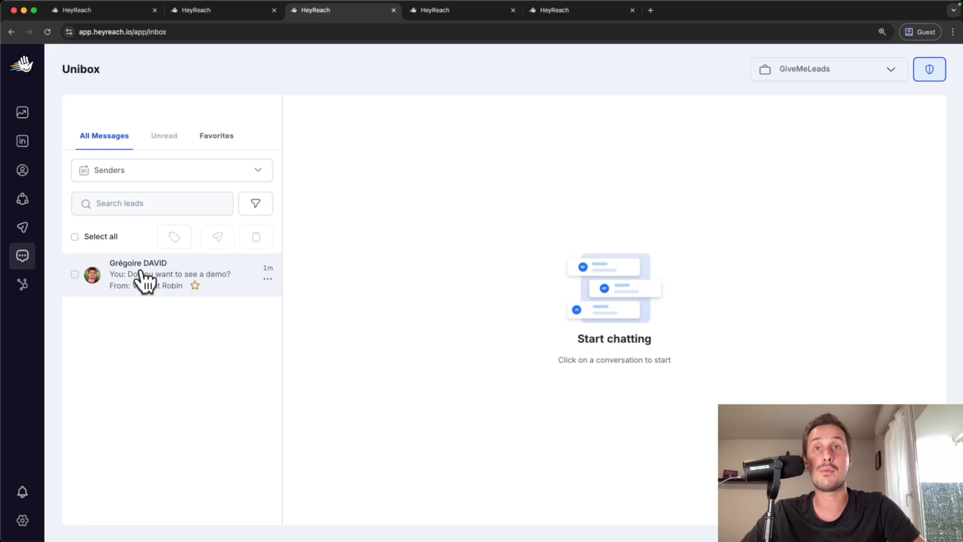
click(143, 277)
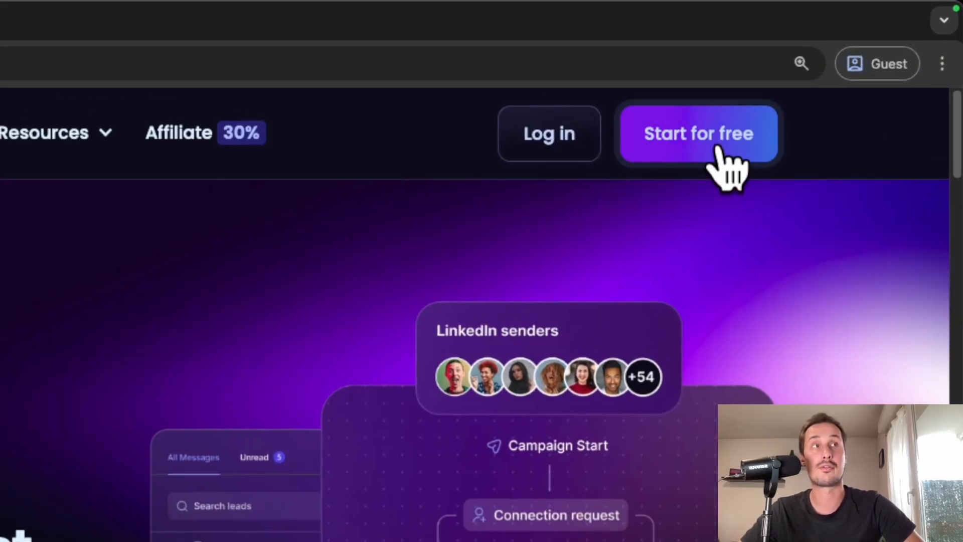
Register with name, company, email and password, starting the 14-day free trial
click(719, 148)
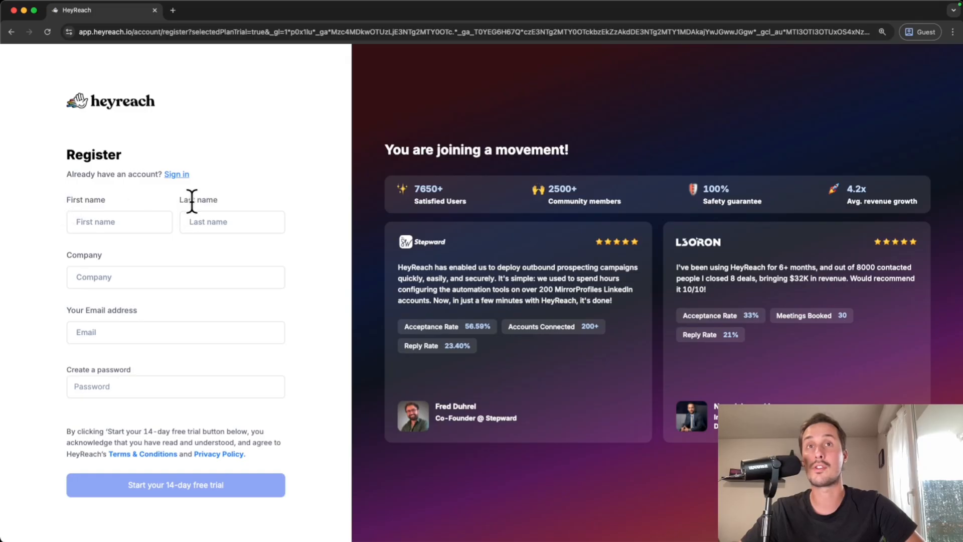
drag(179, 202, 212, 198)
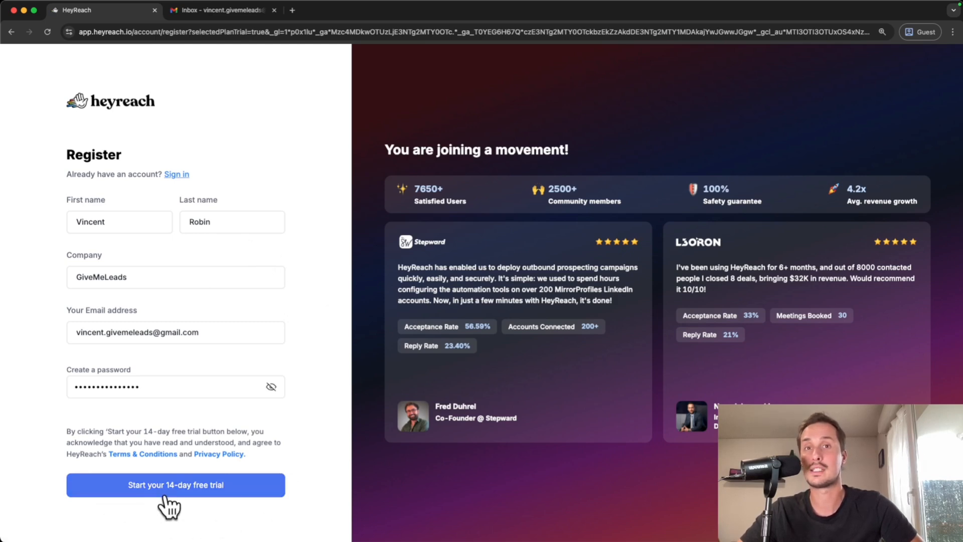
click(249, 487)
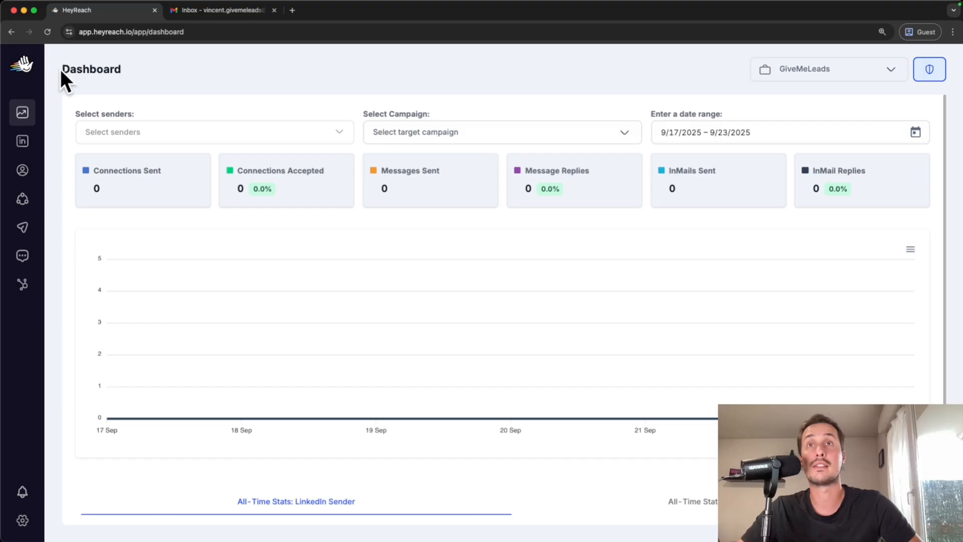
Look over the empty LinkedIn Accounts page, then the Leads page with no lists
scroll(233, 136, down, 2)
scroll(241, 143, up, 2)
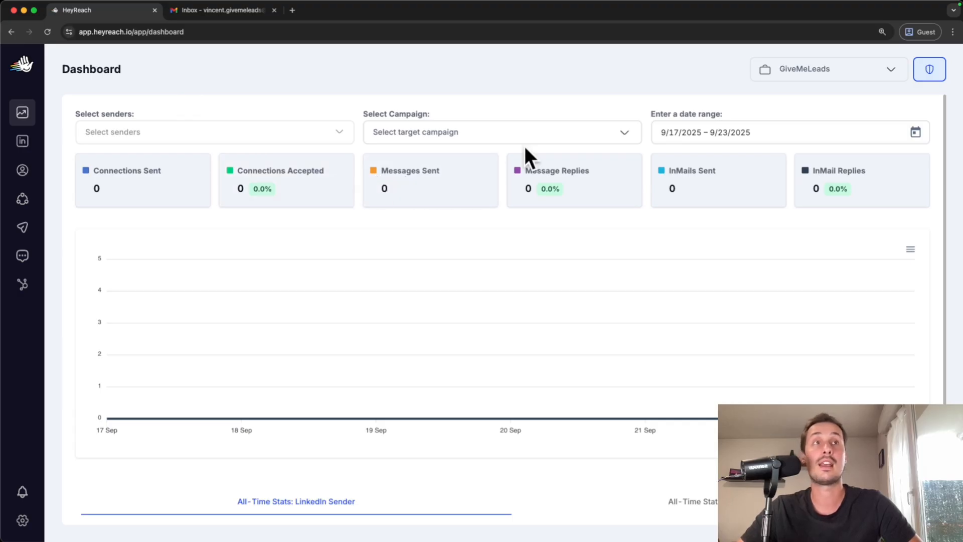
click(22, 143)
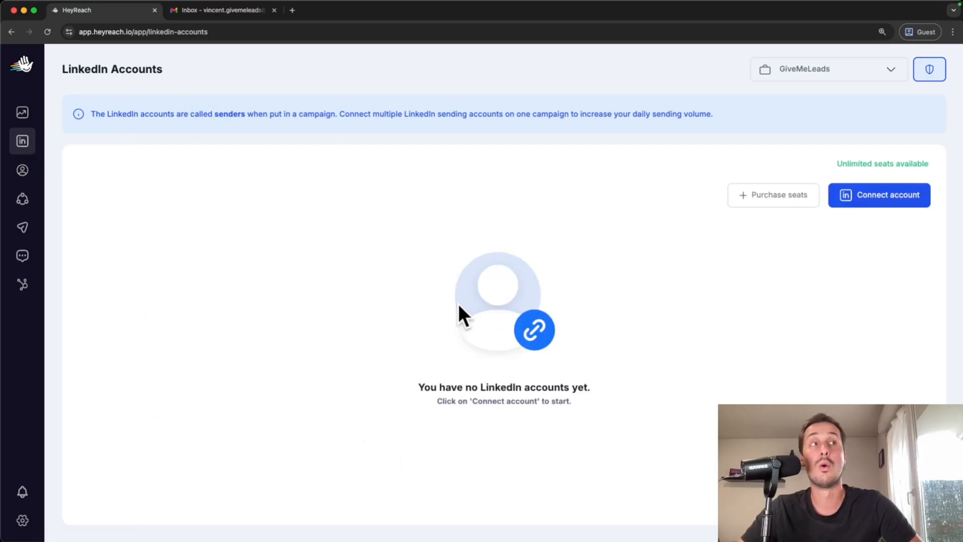
click(23, 171)
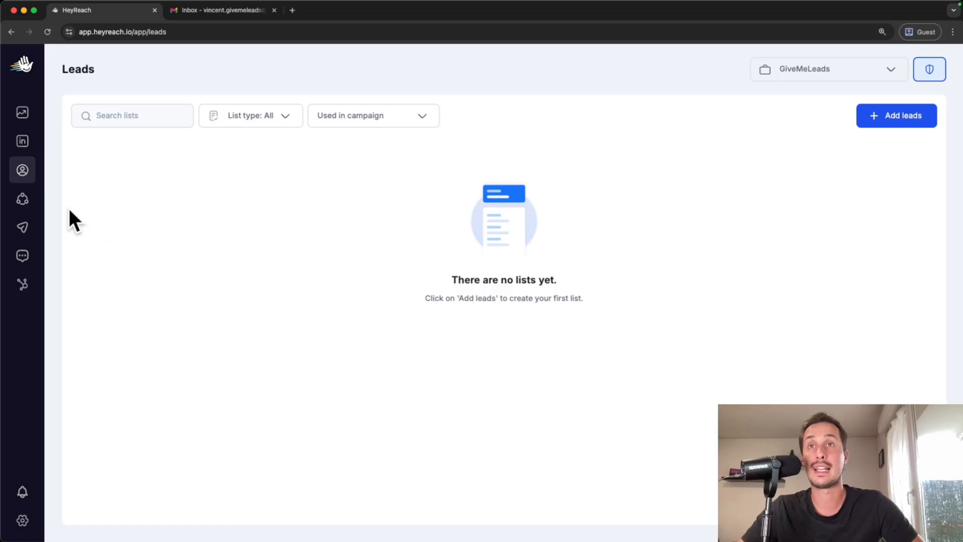
Visit My network, Campaigns and Unibox in turn, ending on the Integrations settings page
click(23, 201)
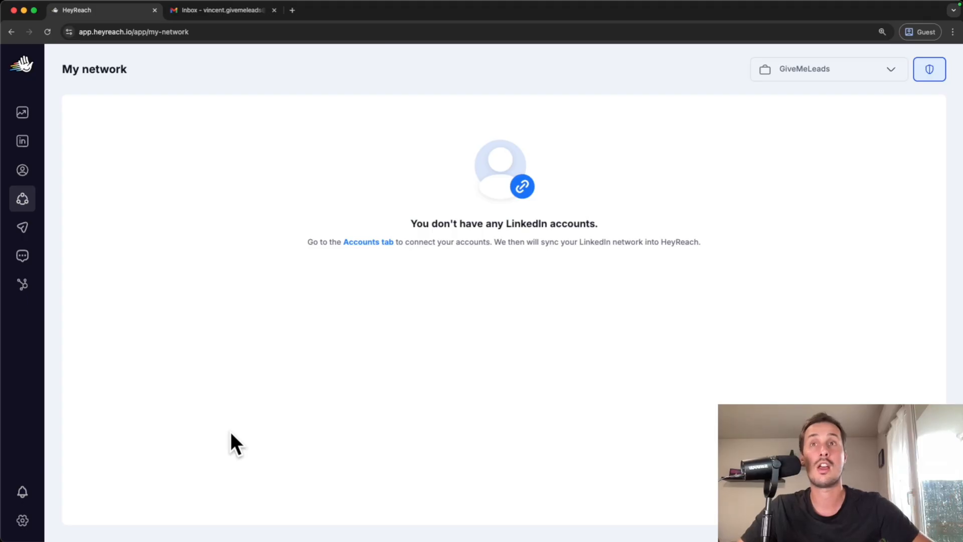
click(29, 228)
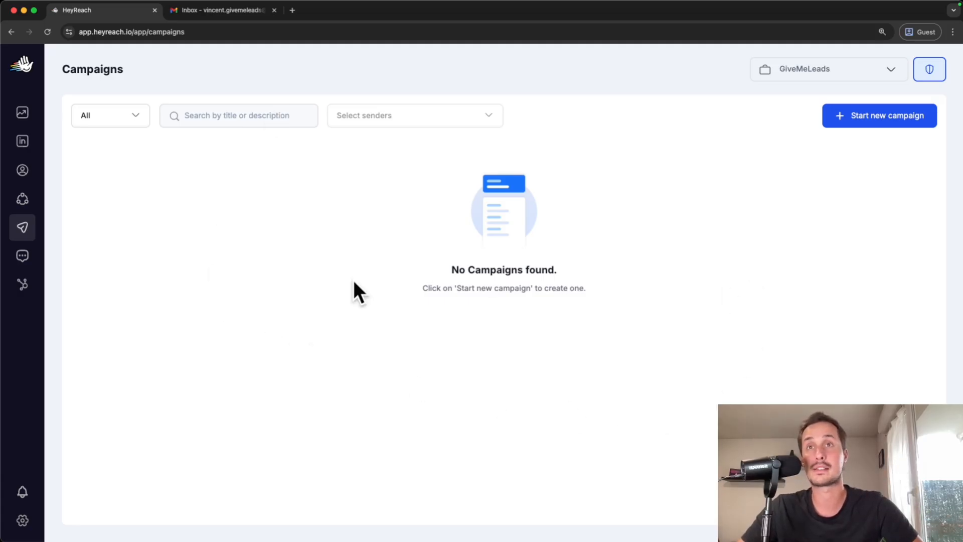
click(22, 257)
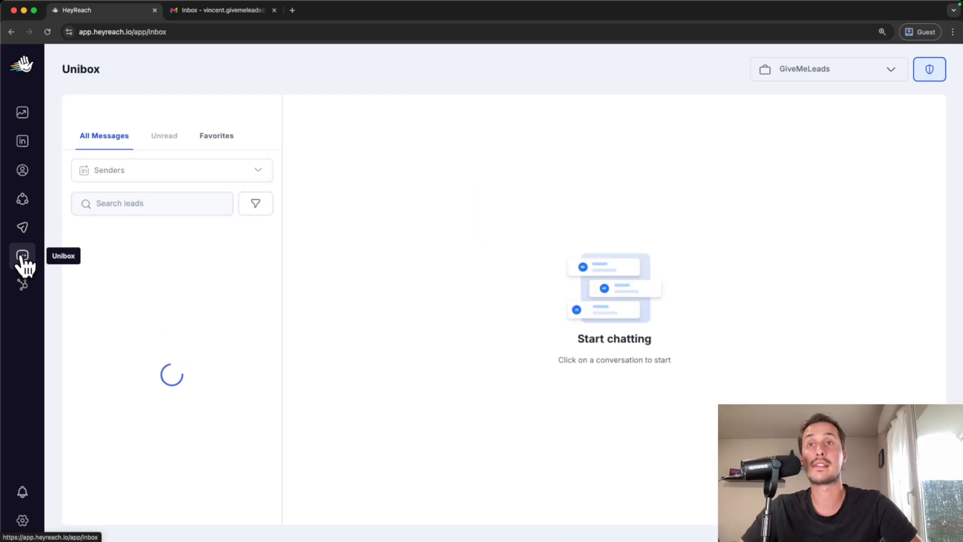
drag(62, 68, 133, 73)
click(140, 72)
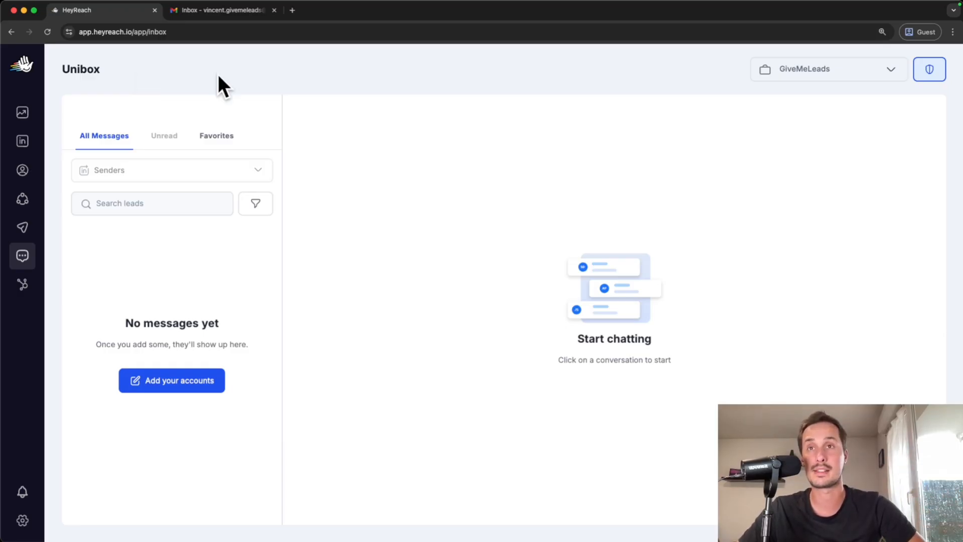
click(23, 284)
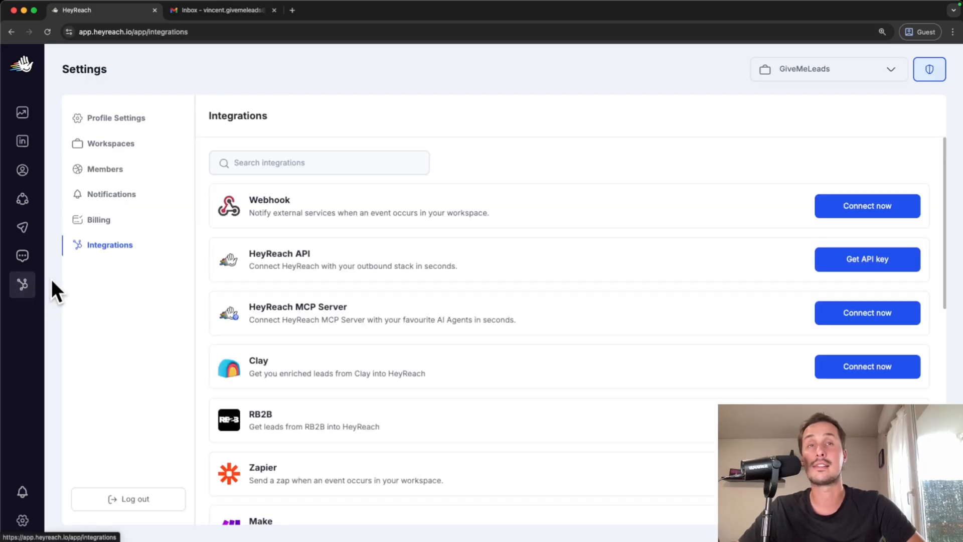
Scroll through the integrations list, then open LinkedIn Accounts in a new tab
scroll(327, 261, down, 6)
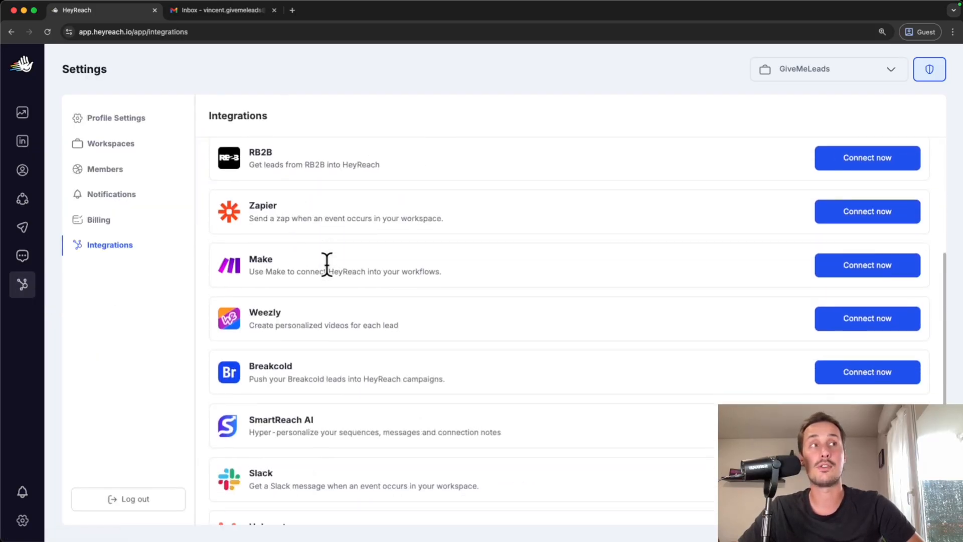
scroll(327, 264, up, 6)
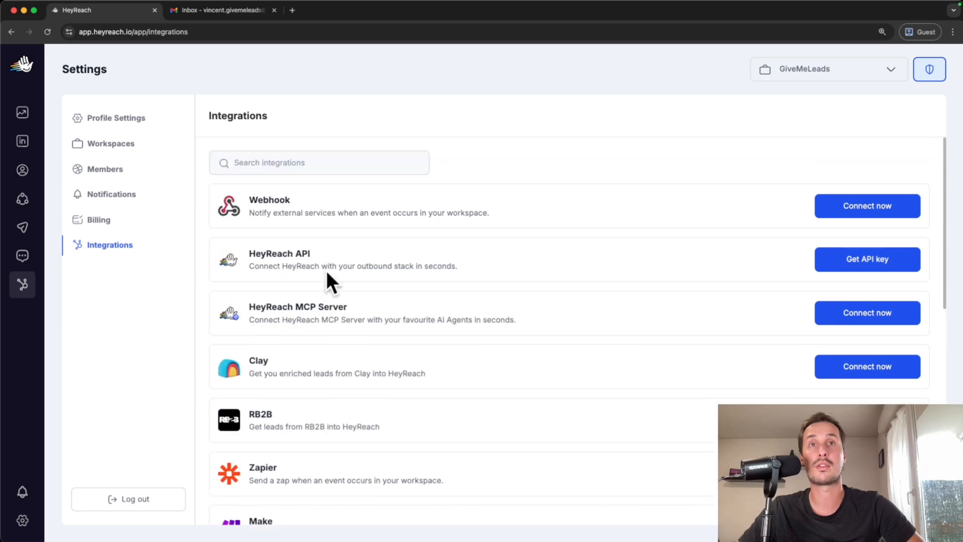
scroll(315, 314, down, 4)
scroll(315, 313, down, 1)
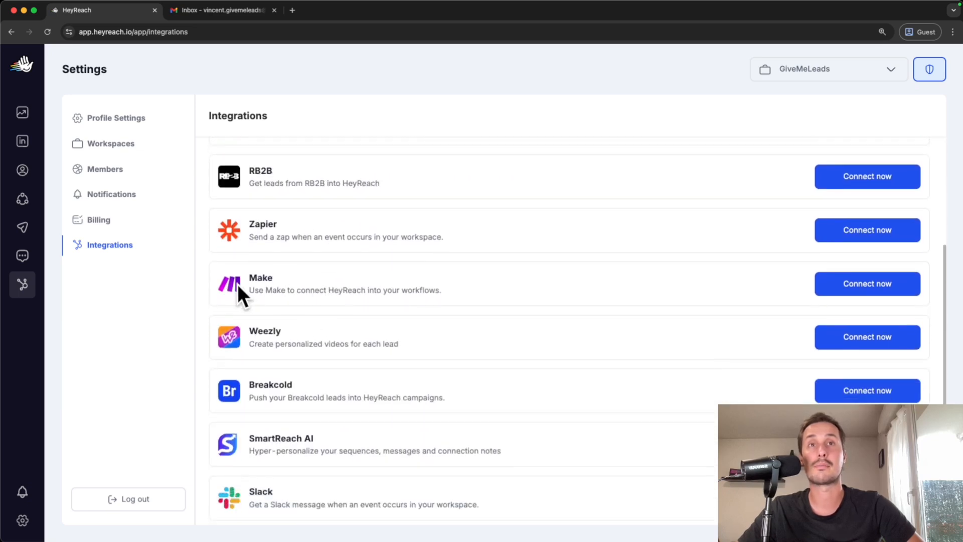
scroll(286, 279, down, 5)
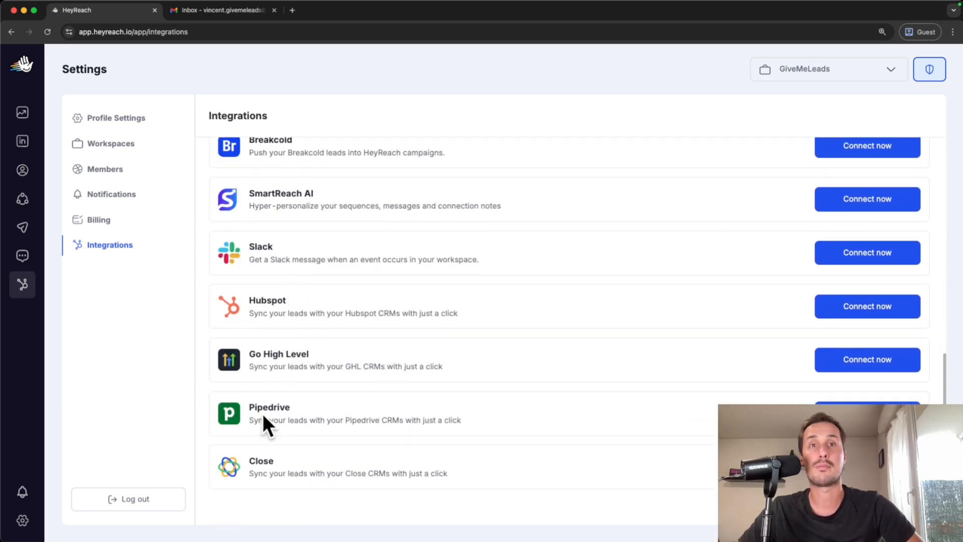
scroll(296, 458, up, 10)
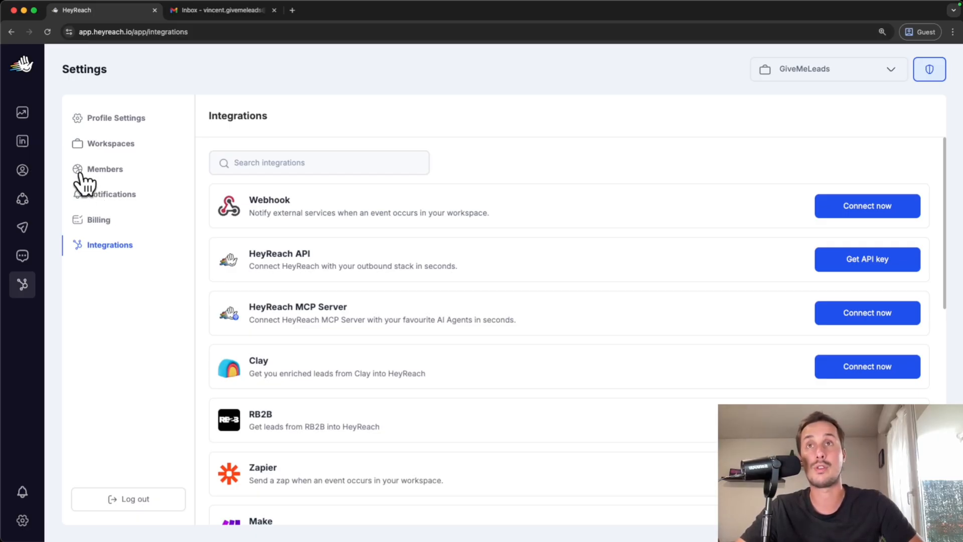
super+click(23, 142)
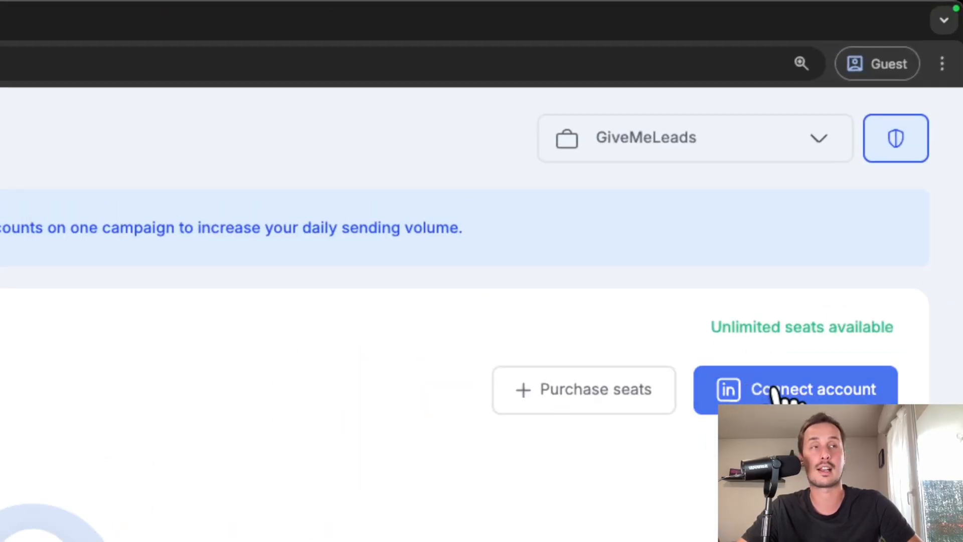
Open the Connect LinkedIn account panel from the LinkedIn Accounts page
click(776, 392)
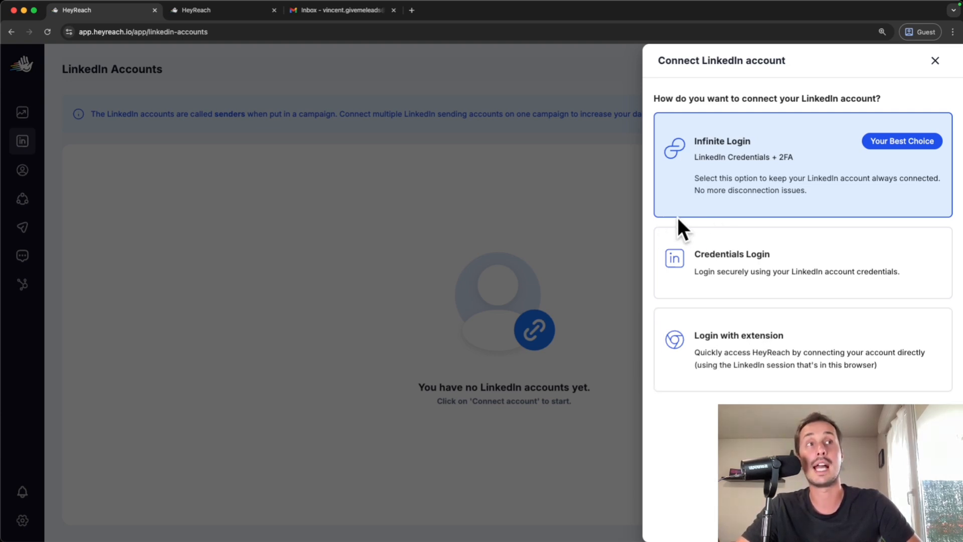
Connect a LinkedIn sender via Credentials Login, tracking only HeyReach-started conversations, country France
click(766, 266)
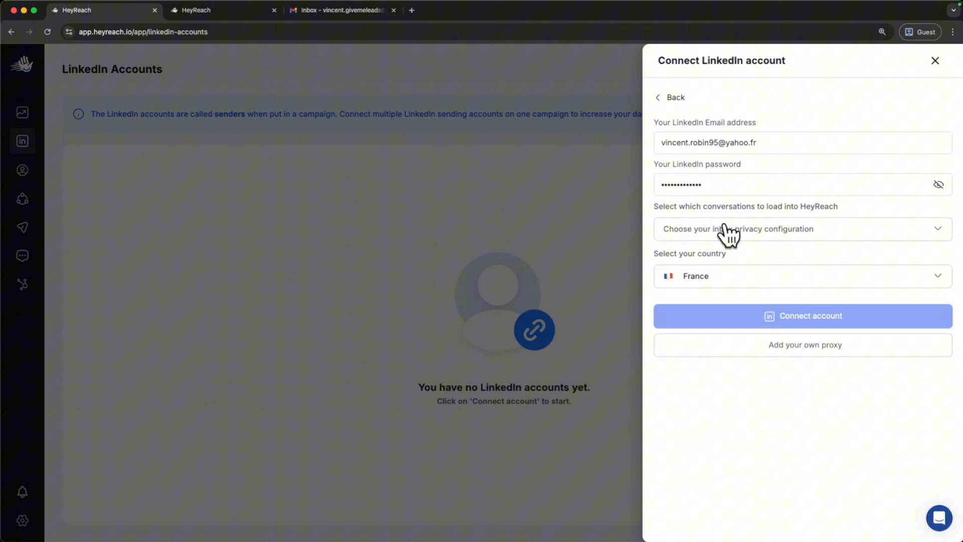
click(492, 461)
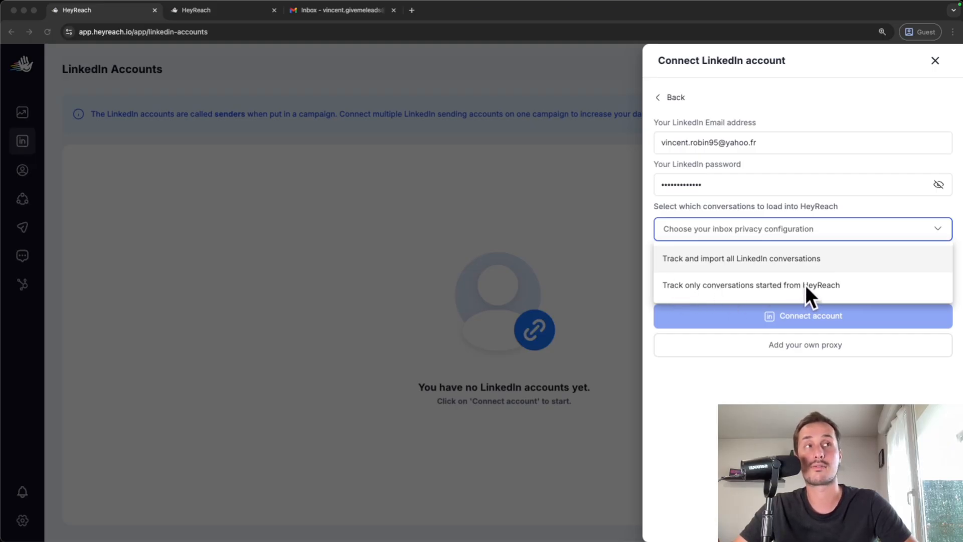
drag(807, 285, 659, 253)
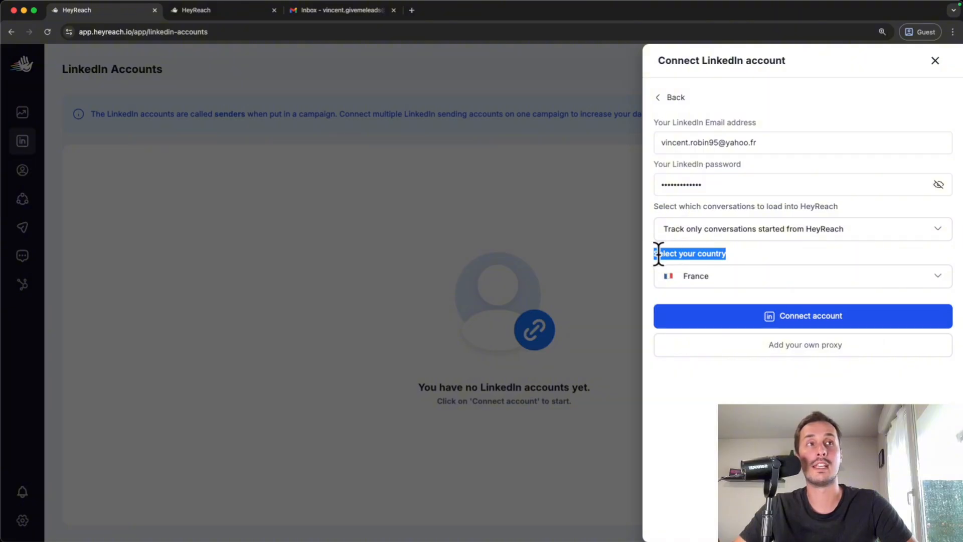
drag(739, 252, 700, 250)
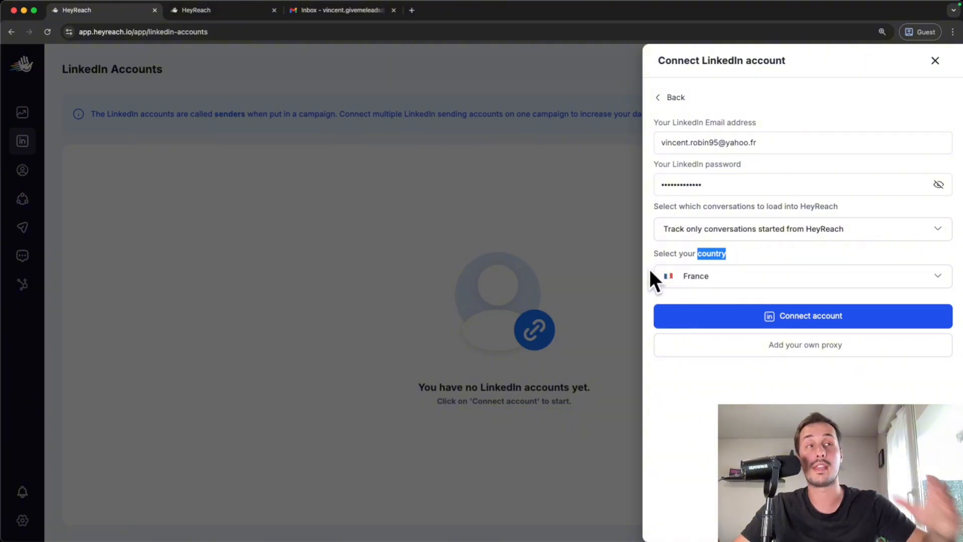
click(672, 254)
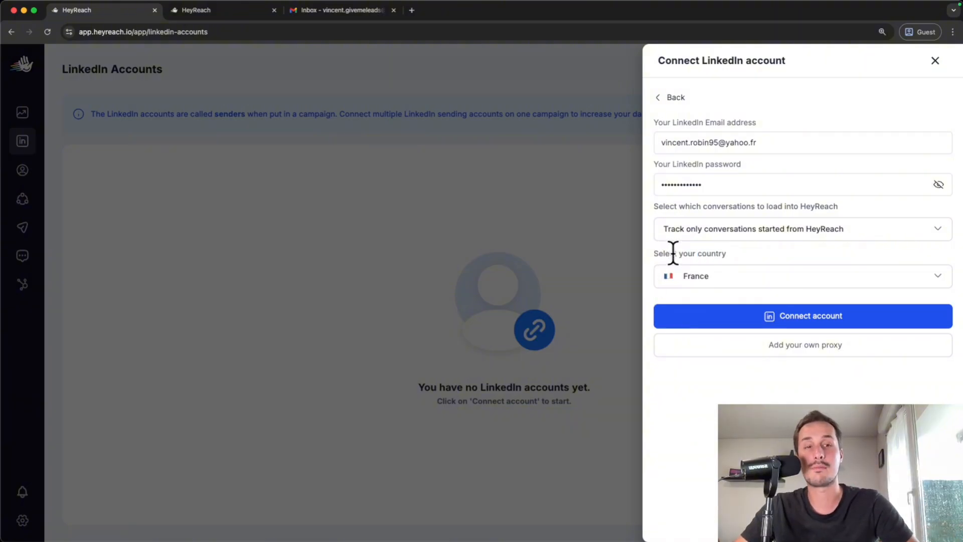
click(713, 276)
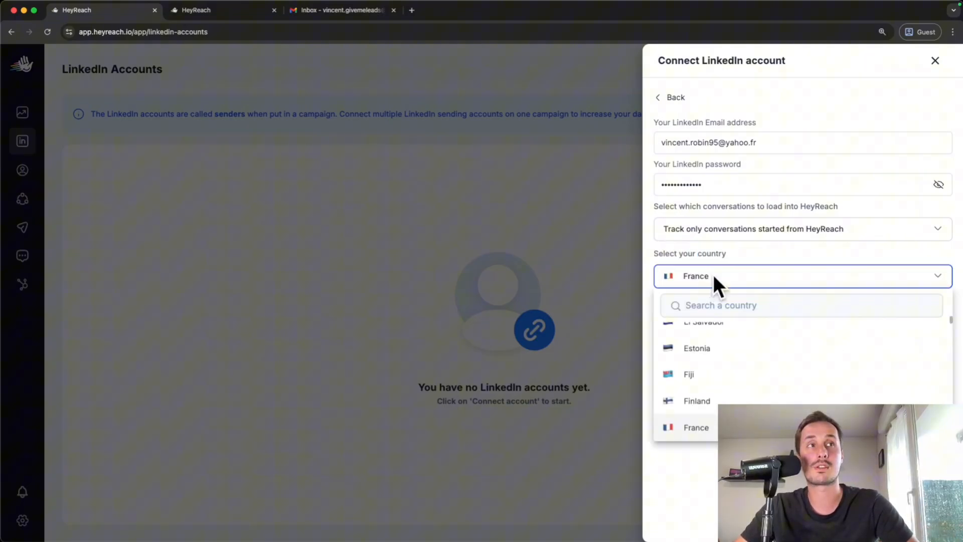
click(747, 251)
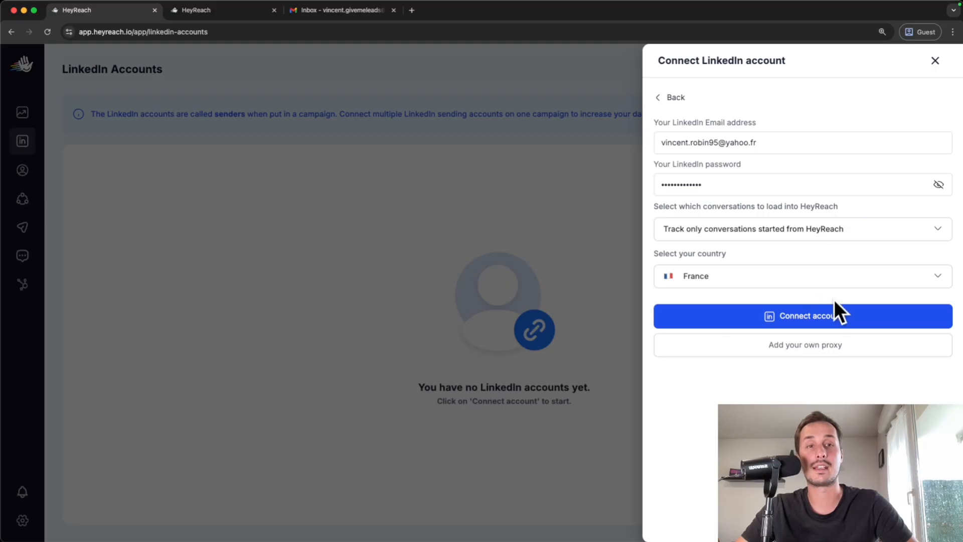
click(875, 321)
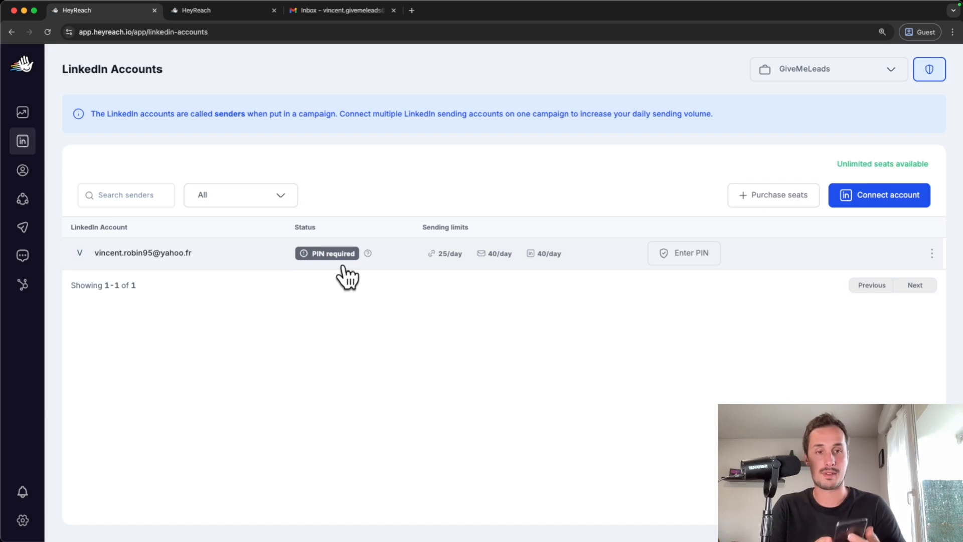
click(685, 256)
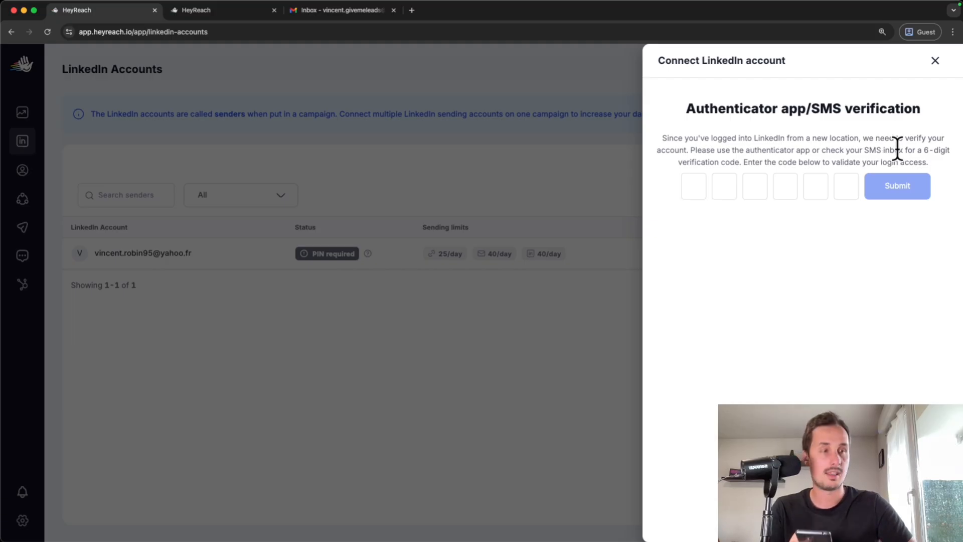
click(682, 186)
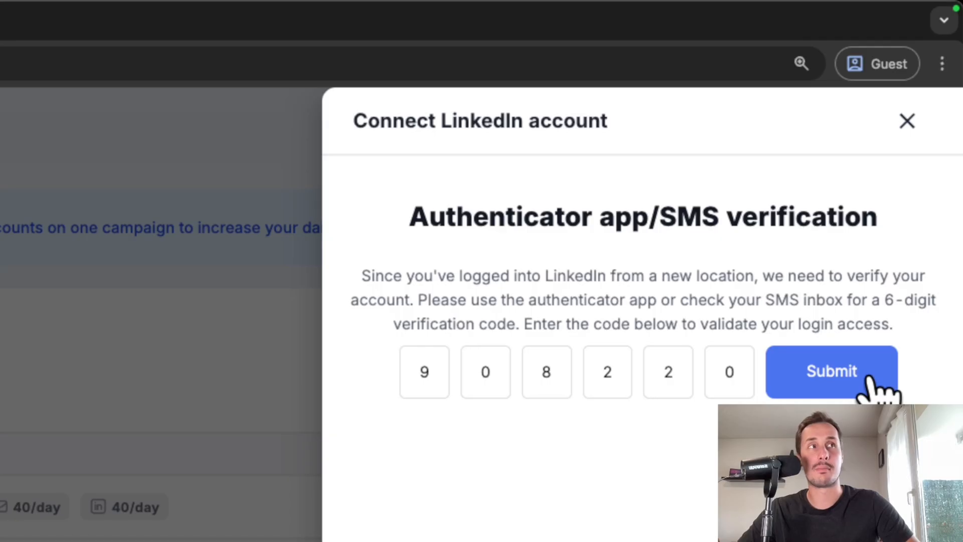
click(869, 384)
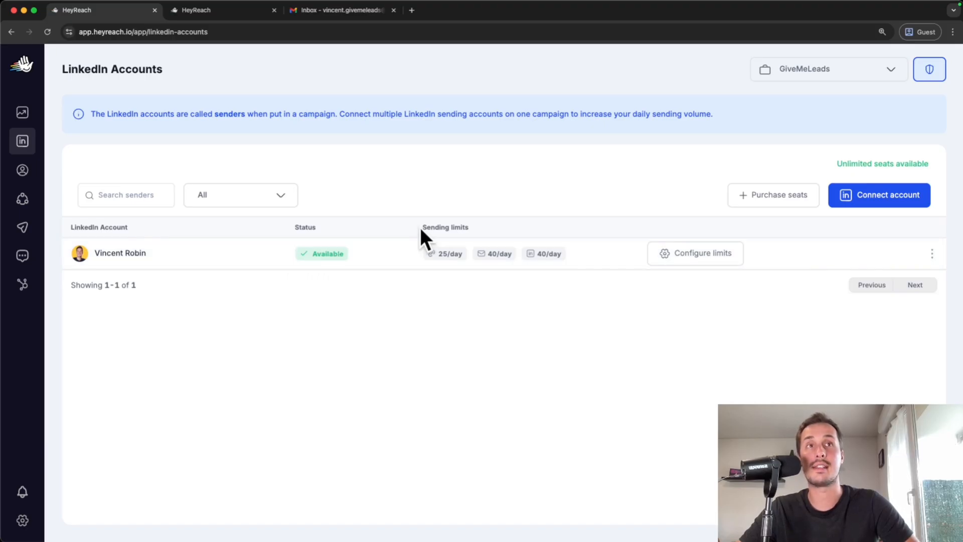
Lower Max Connection Requests/day from 25 to 20 and save the limits
click(703, 256)
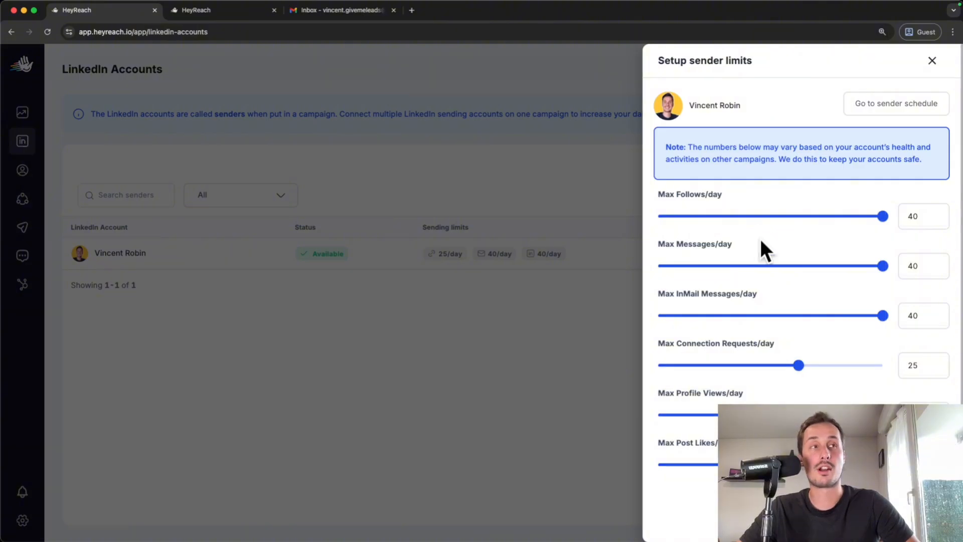
mouse_move(663, 345)
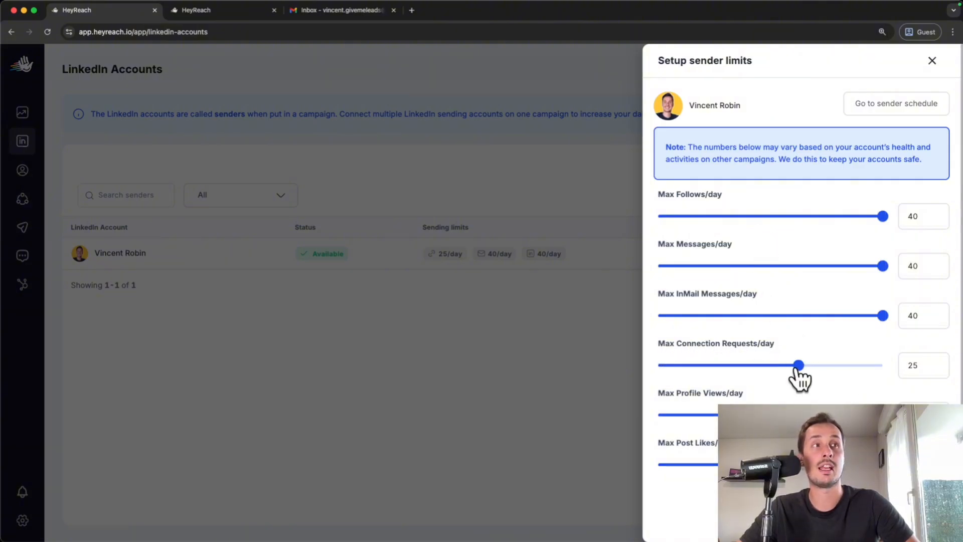
drag(798, 365, 770, 366)
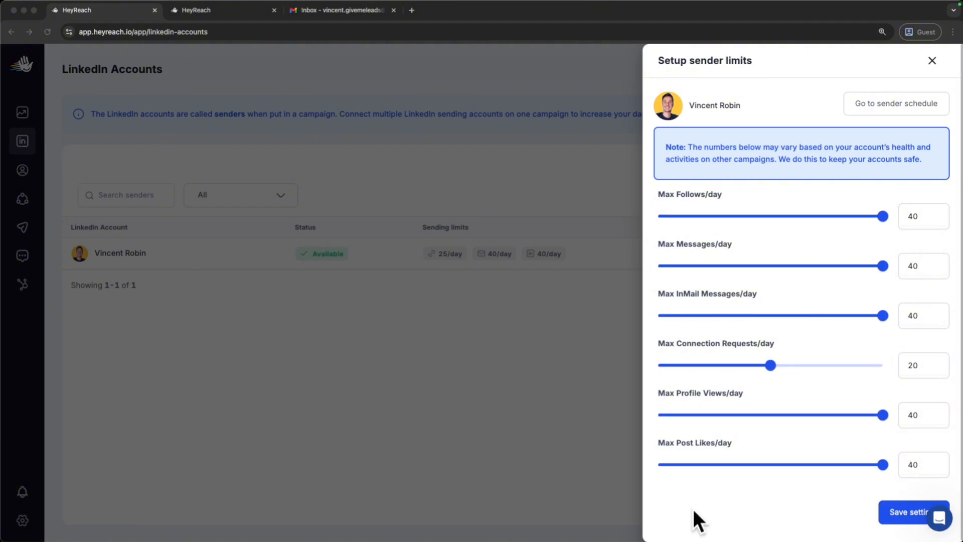
click(889, 514)
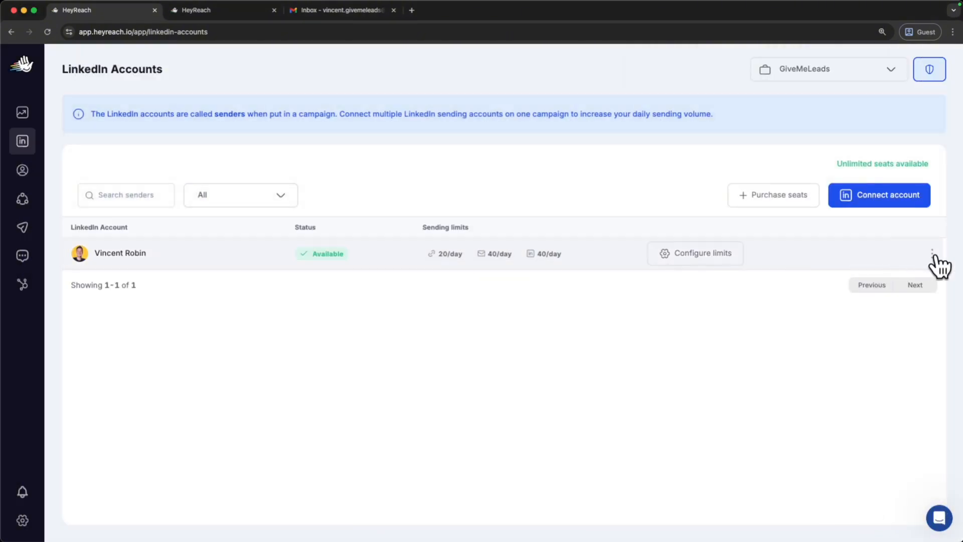
Open the three-dot options menu on the LinkedIn account's row
click(932, 253)
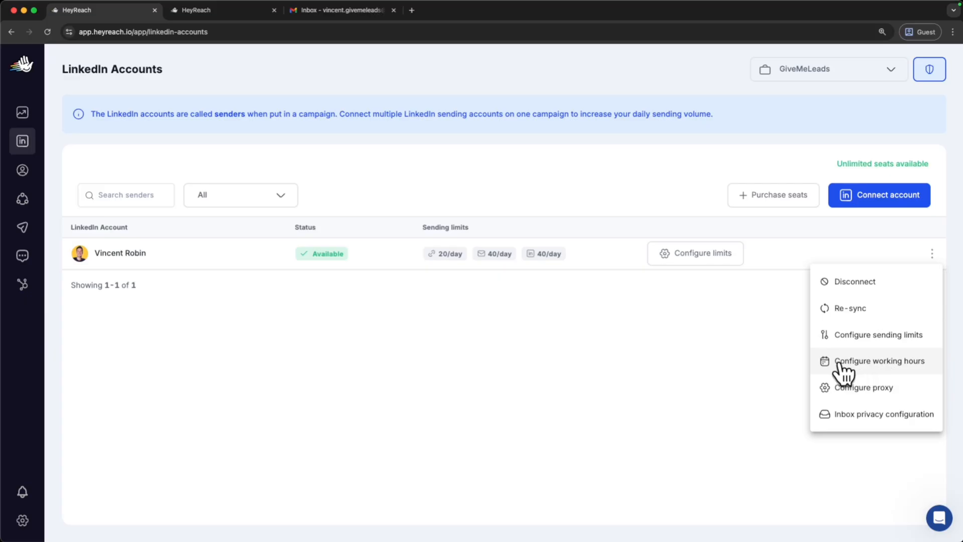
In the working-hours schedule, uncheck Saturday and Sunday and end Friday at 12:00
click(892, 372)
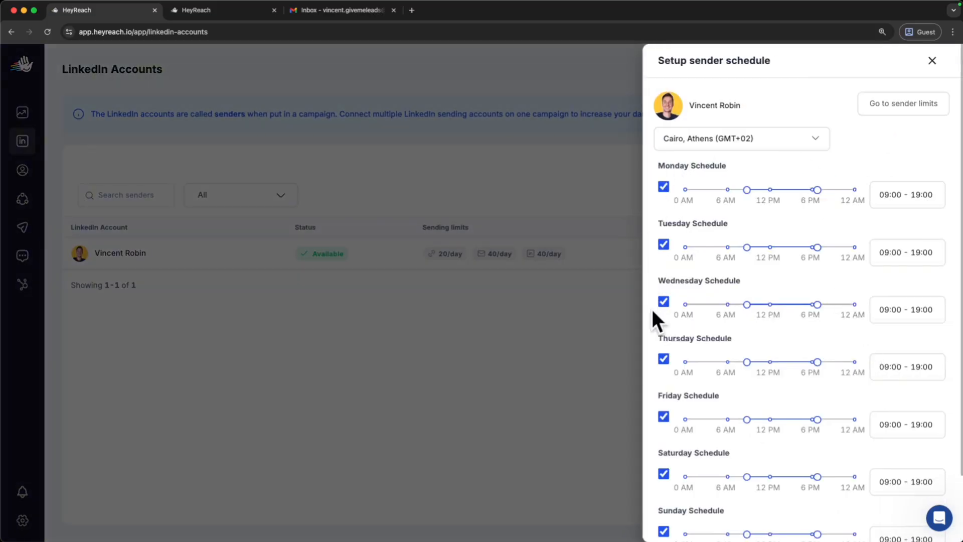
scroll(678, 396, down, 1)
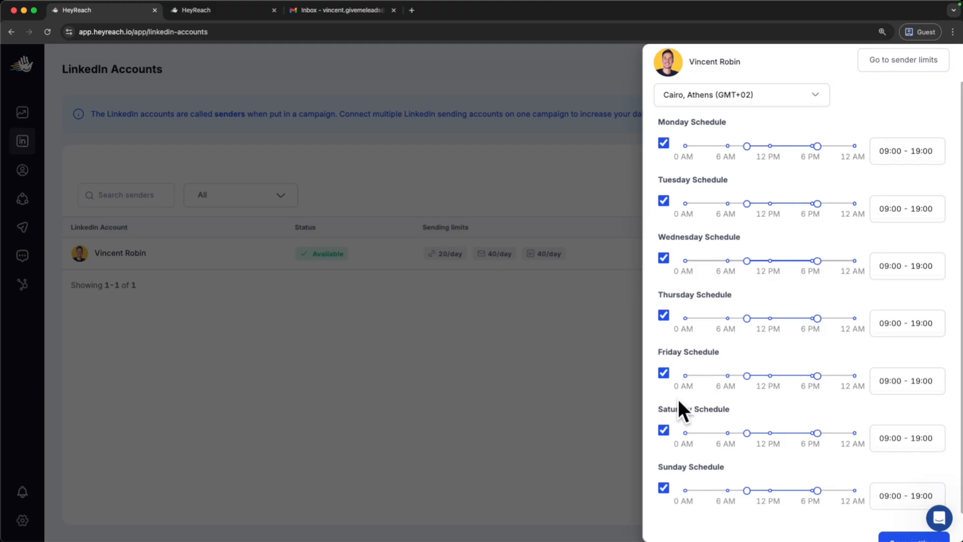
scroll(679, 402, up, 1)
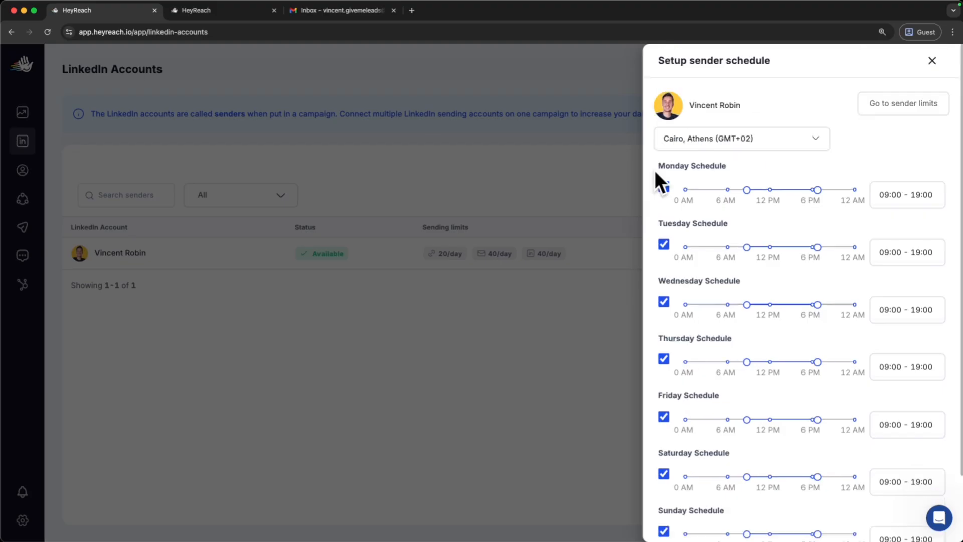
scroll(657, 169, down, 1)
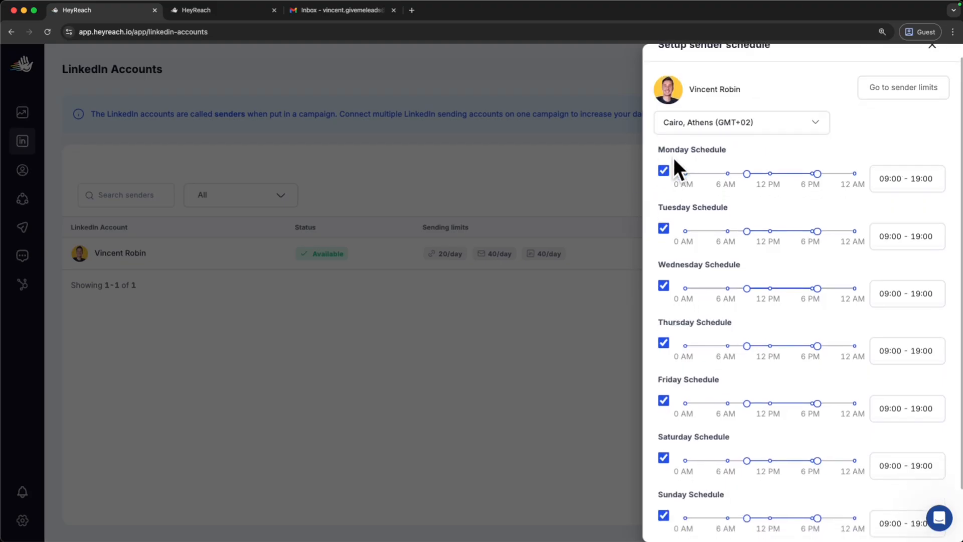
scroll(692, 176, down, 2)
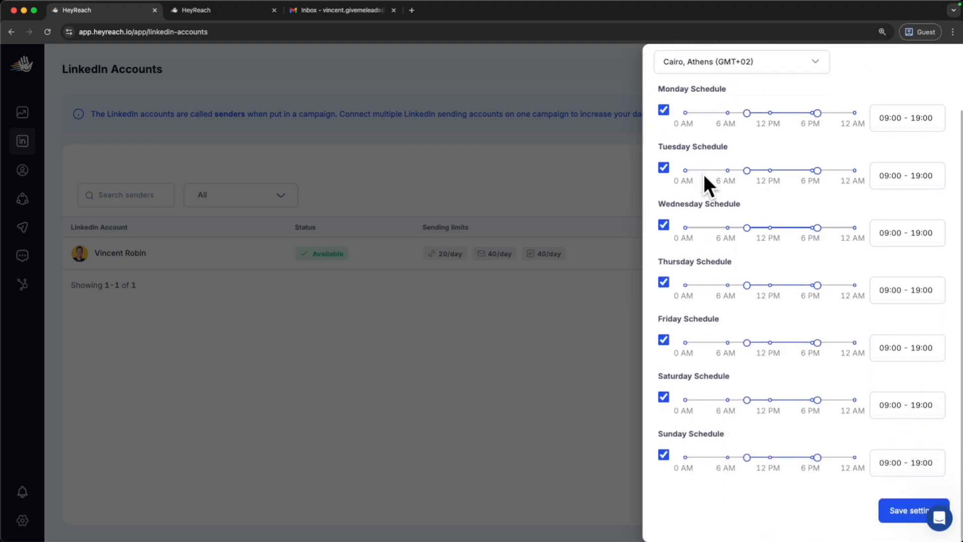
click(664, 397)
click(663, 455)
scroll(698, 469, up, 3)
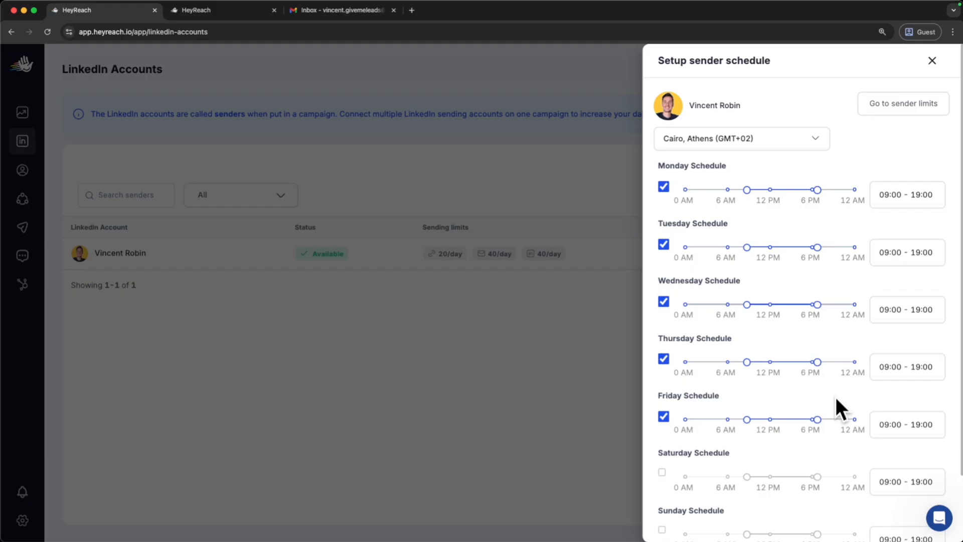
mouse_move(817, 420)
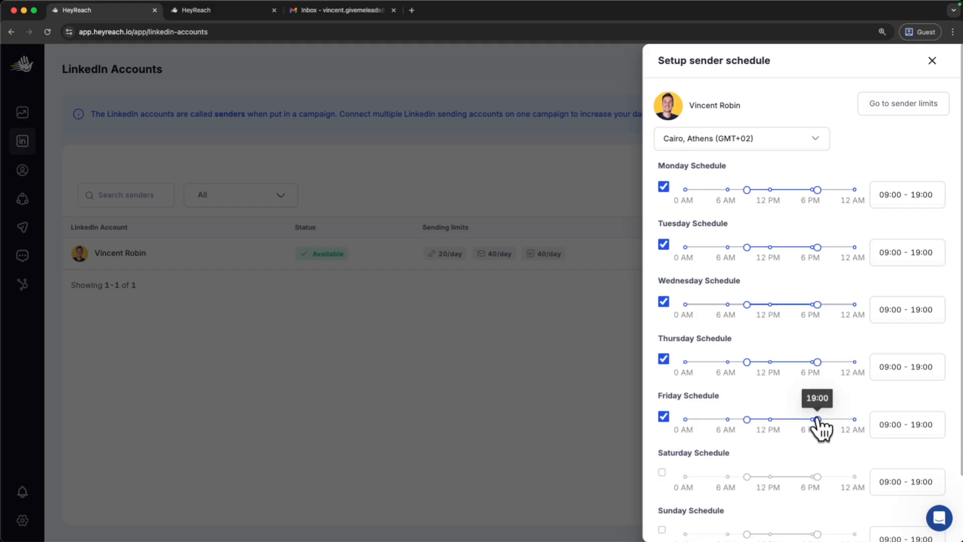
drag(817, 420, 769, 420)
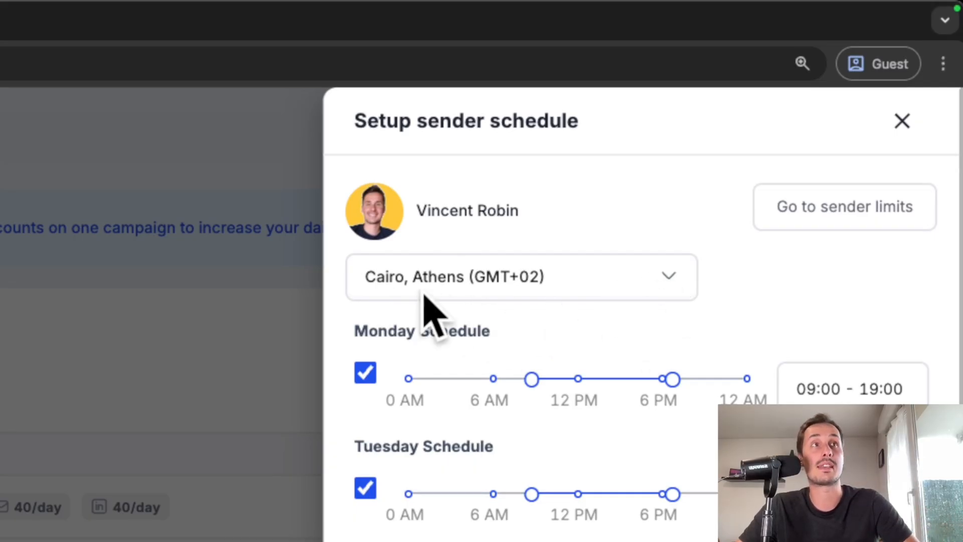
Set the sender's timezone to Paris, Berlin (GMT+01)
click(679, 291)
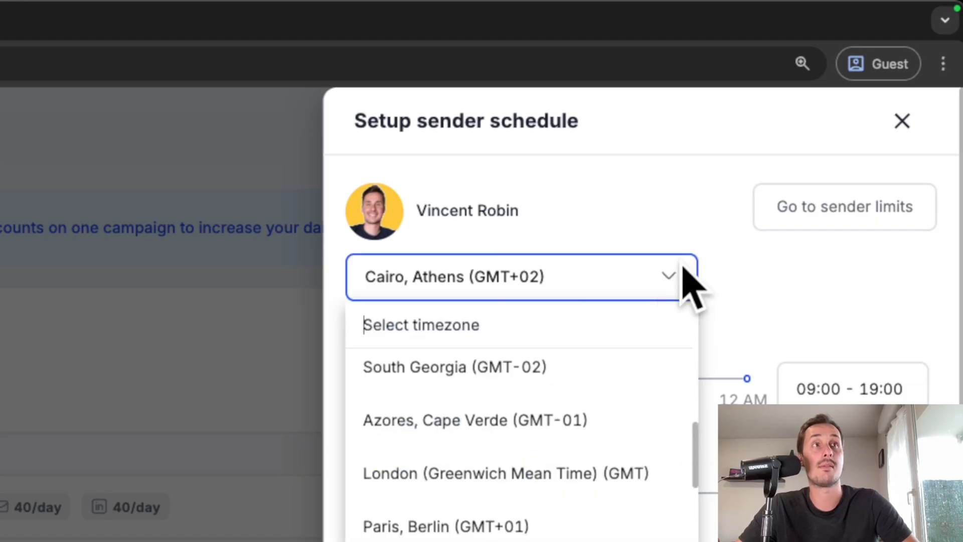
scroll(527, 482, down, 1)
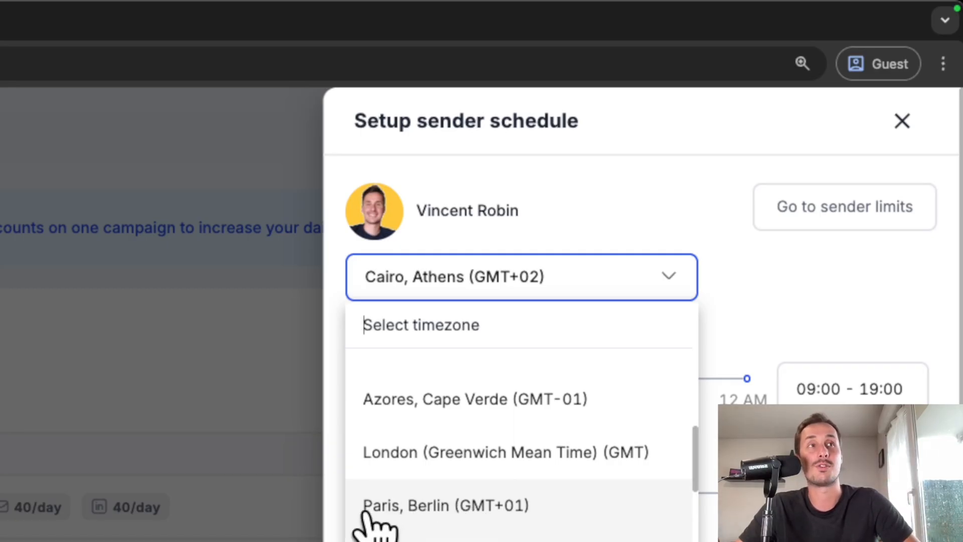
click(615, 524)
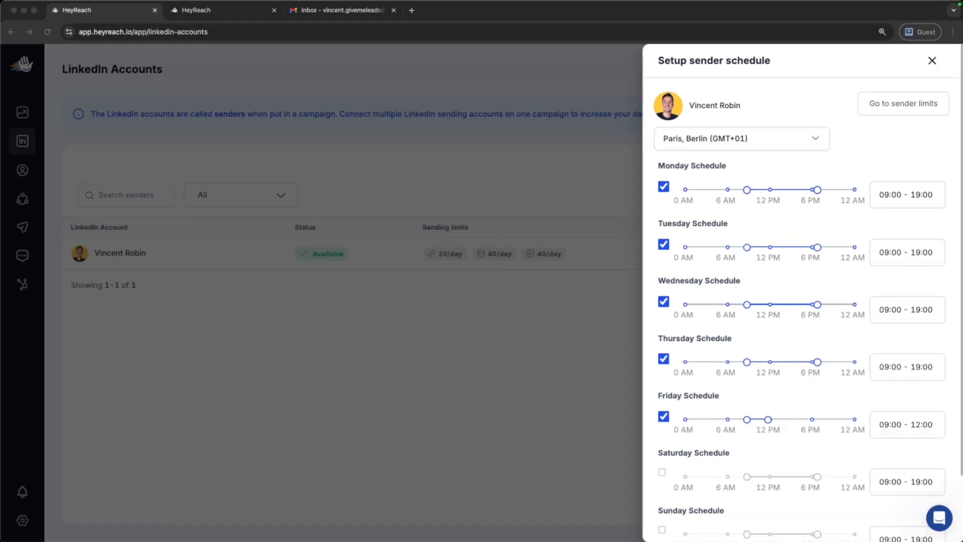
scroll(850, 478, down, 3)
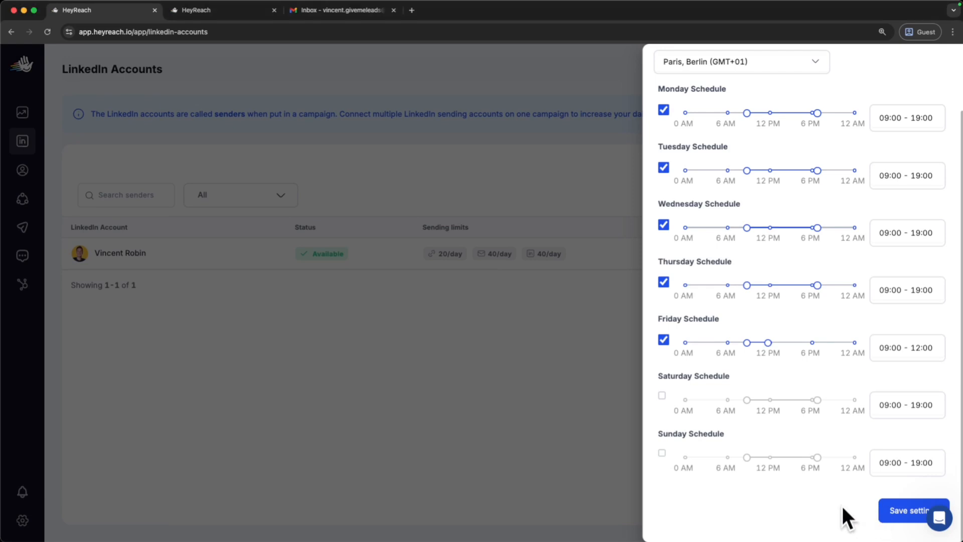
Save the sender's updated working-hours schedule and return to the LinkedIn Accounts list
click(899, 519)
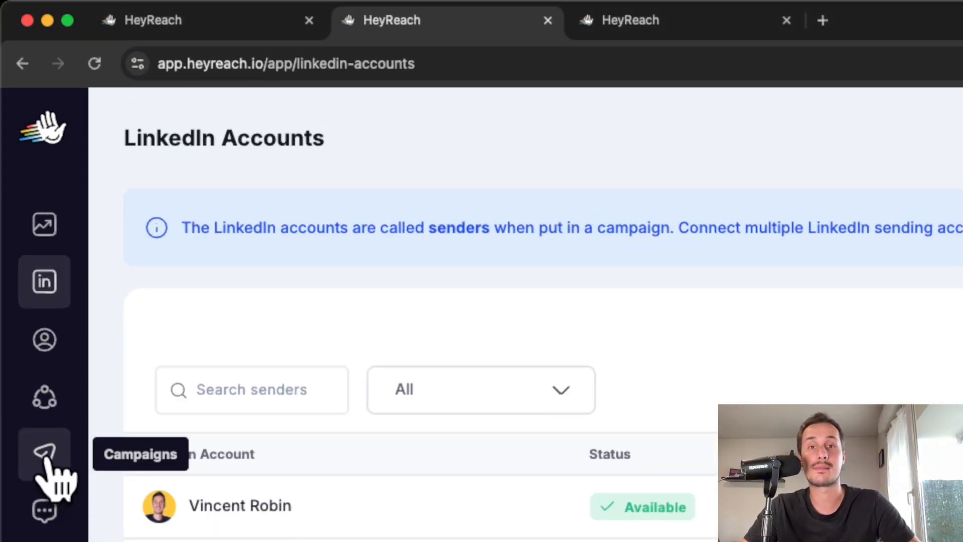
Start a new campaign named 'Head of sales - 500/1000 - New York' from the Campaigns page
click(47, 458)
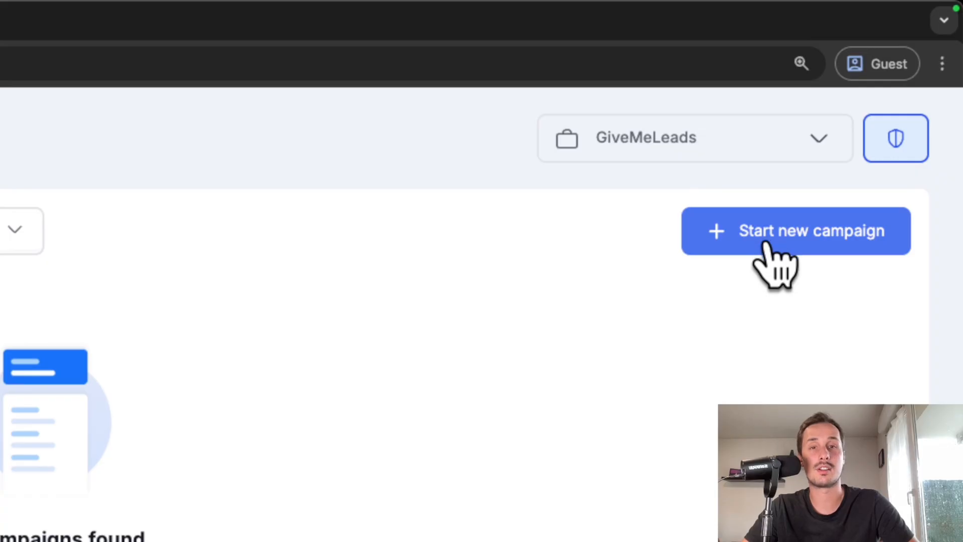
click(767, 247)
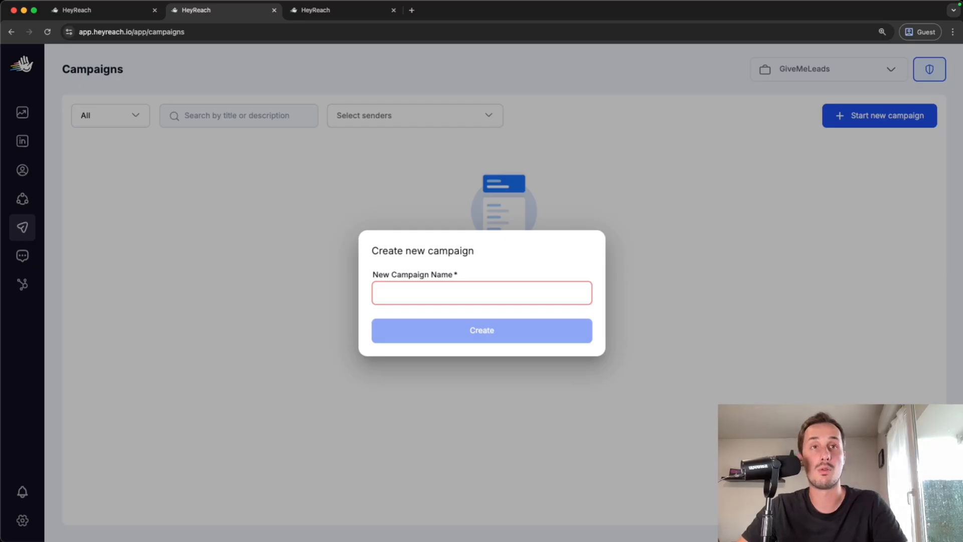
text(Head of sales - )
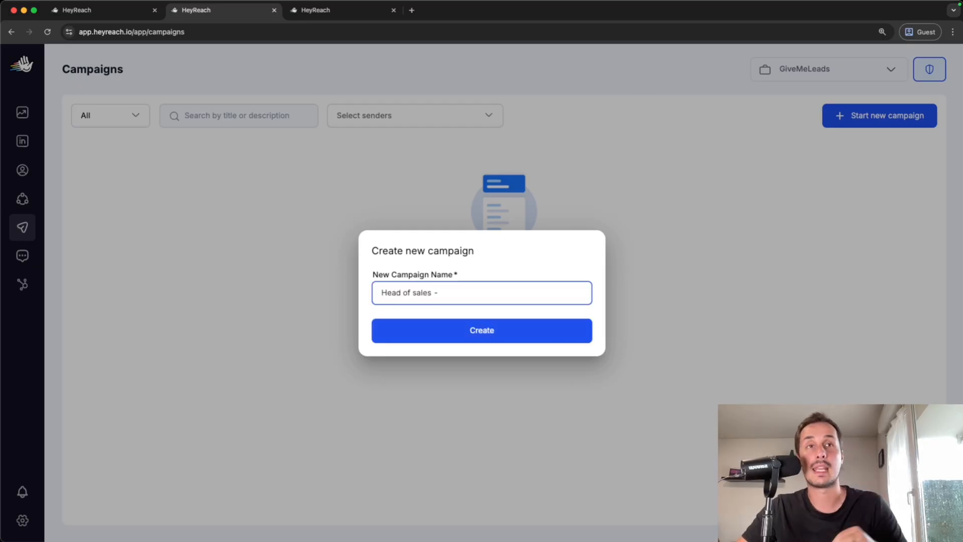
text(500)
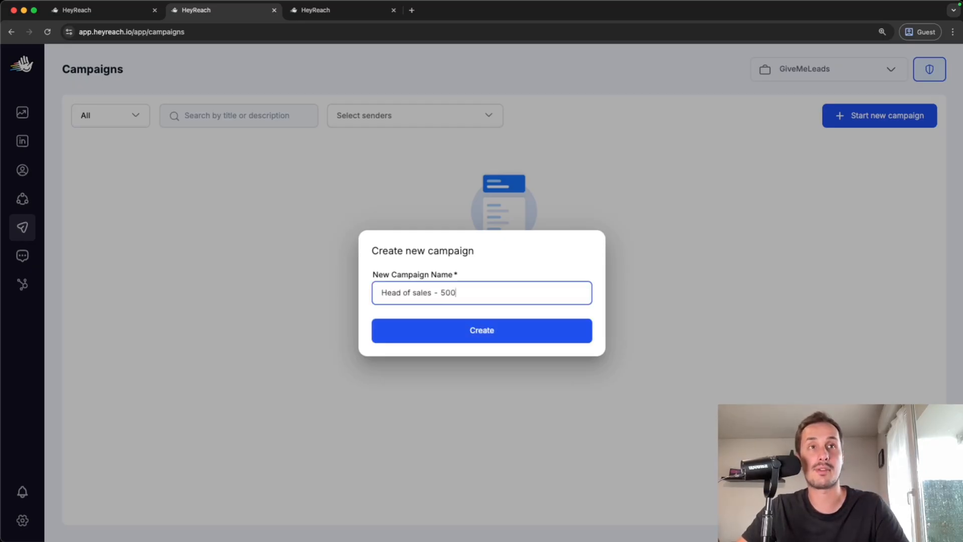
text(/1000)
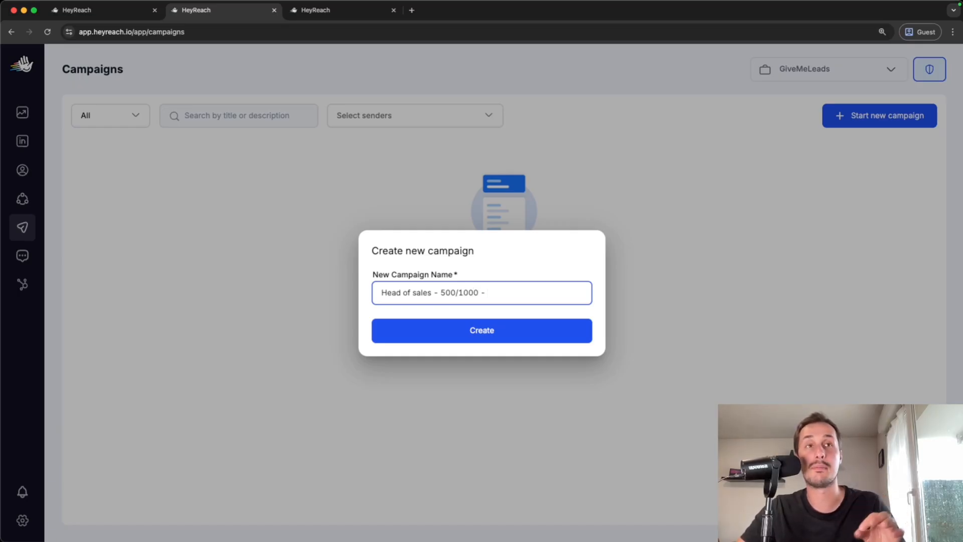
text(- New york)
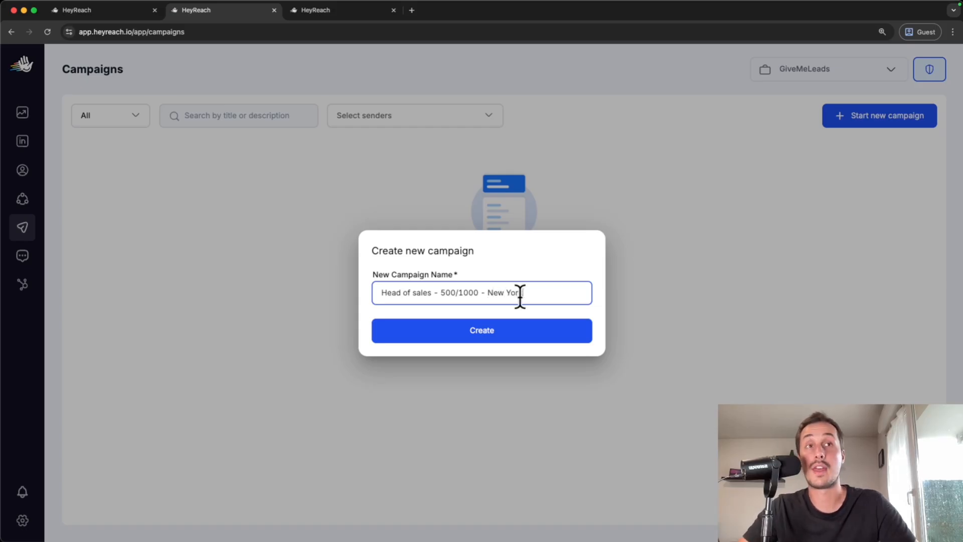
click(527, 336)
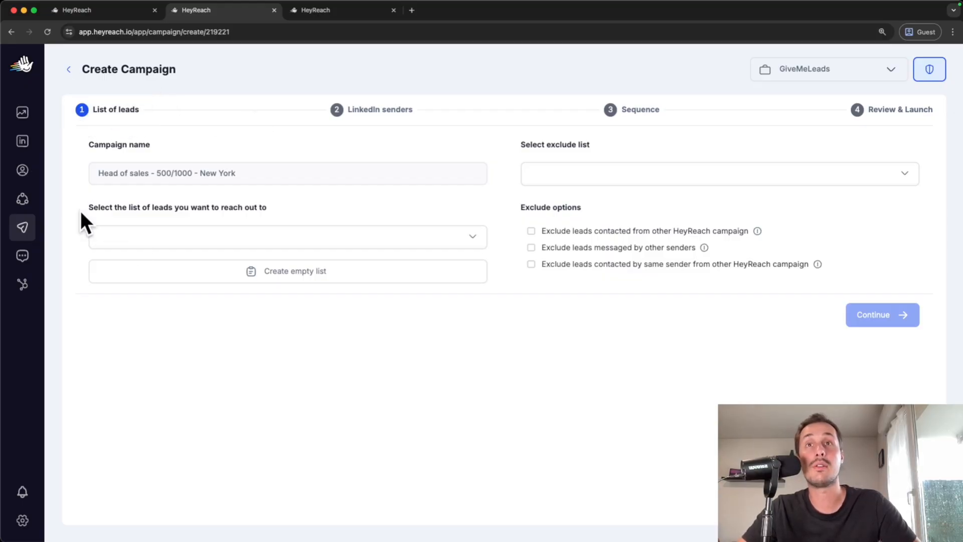
Create a new empty lead list named 'Head of sales - 500/1000 - New York' for the campaign
drag(83, 208, 152, 208)
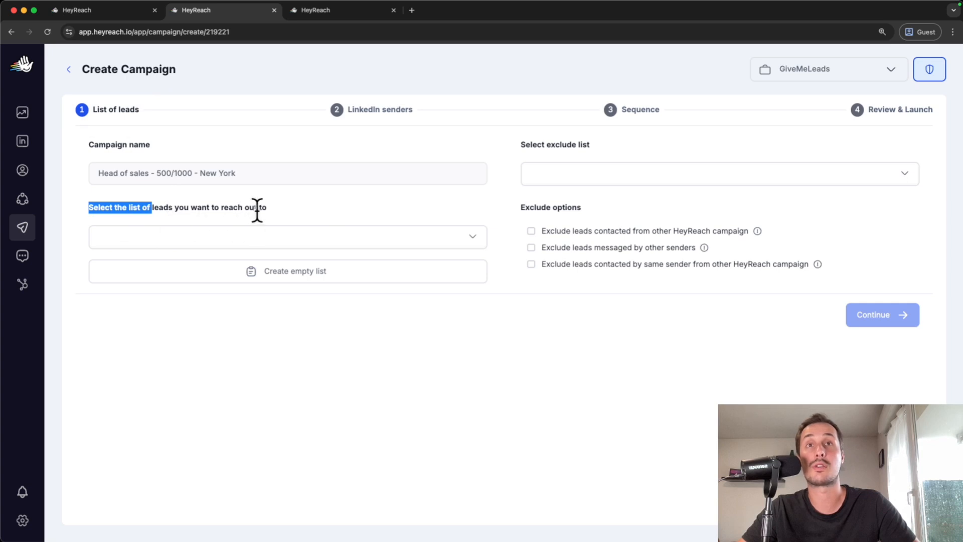
click(472, 239)
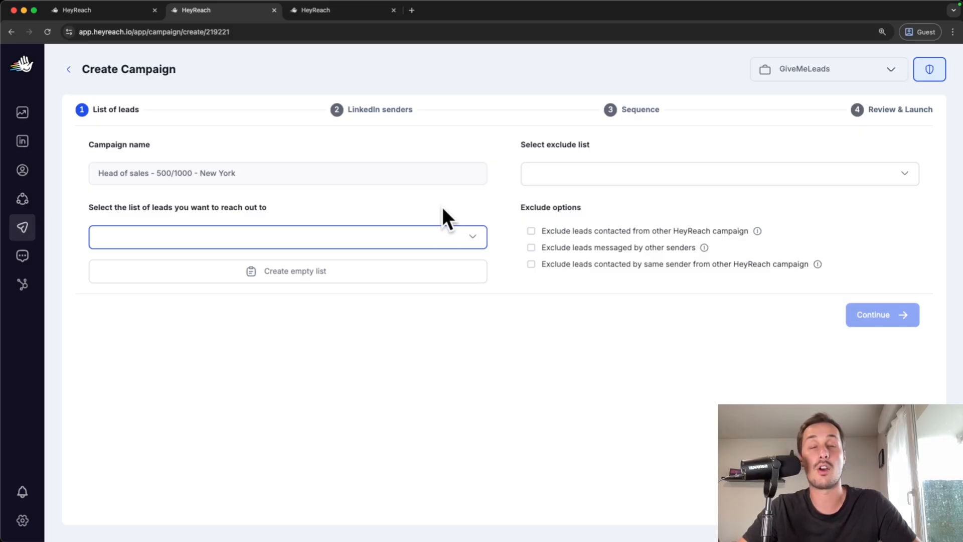
click(281, 278)
click(425, 300)
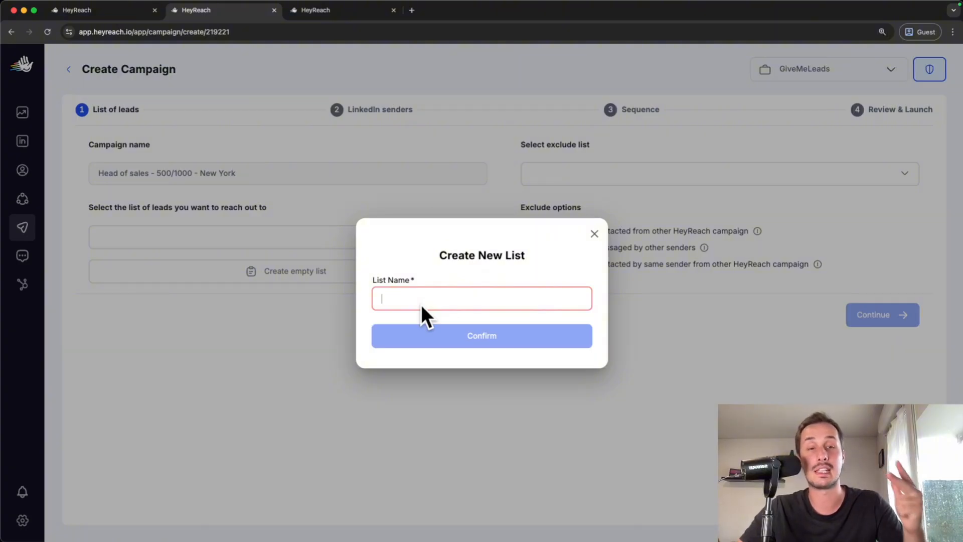
text(Head of sales - 500/1000 - Ne)
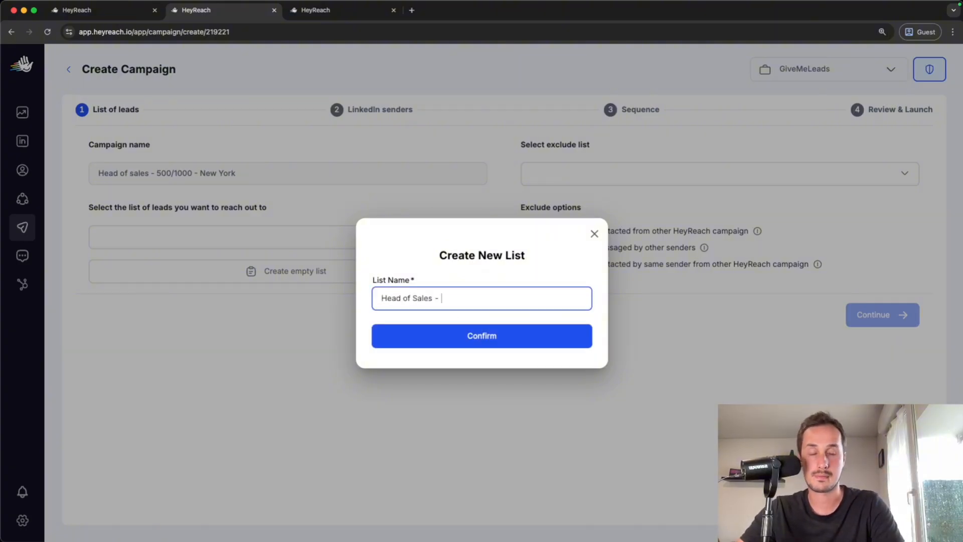
text(w York)
drag(524, 298, 382, 299)
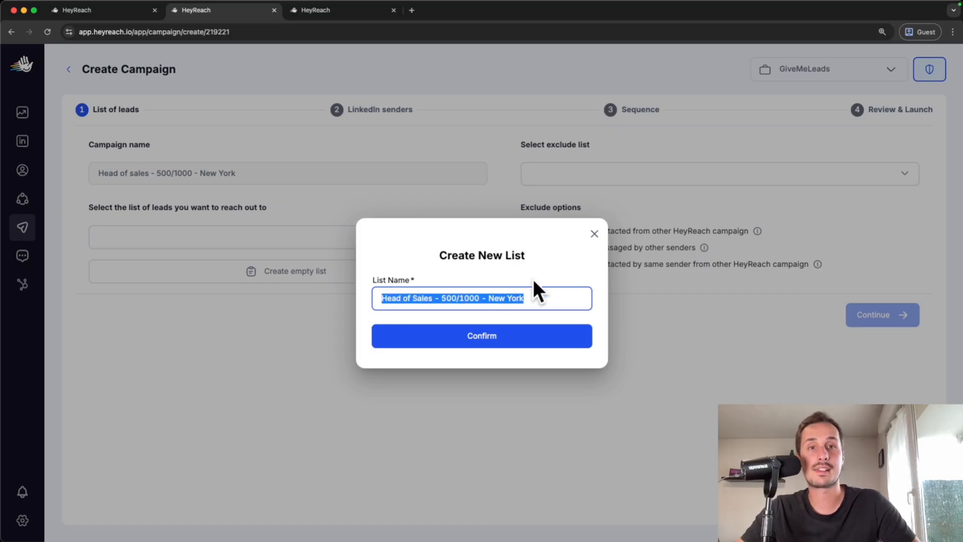
click(521, 345)
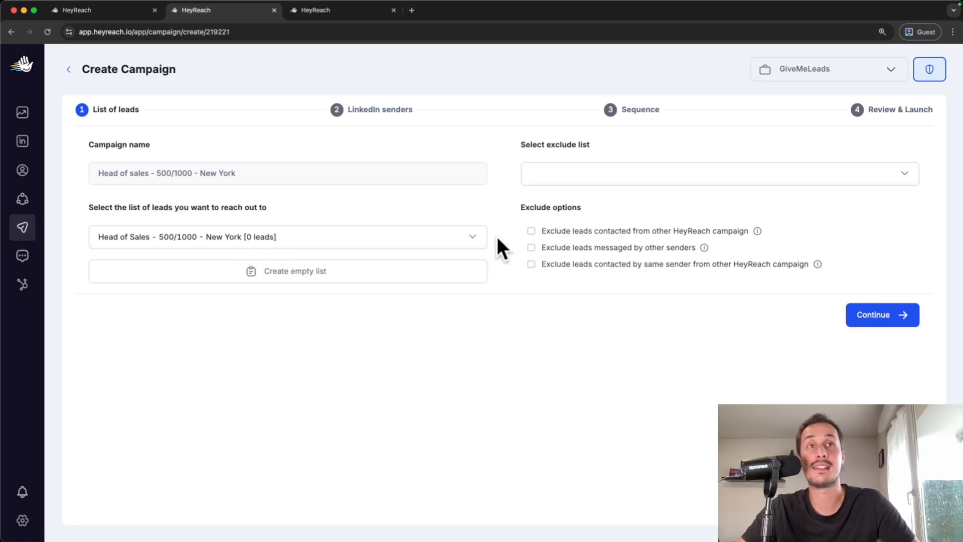
Open the 'Head of Sales - 500/1000 - New York' list under Leads and choose Add leads
click(474, 241)
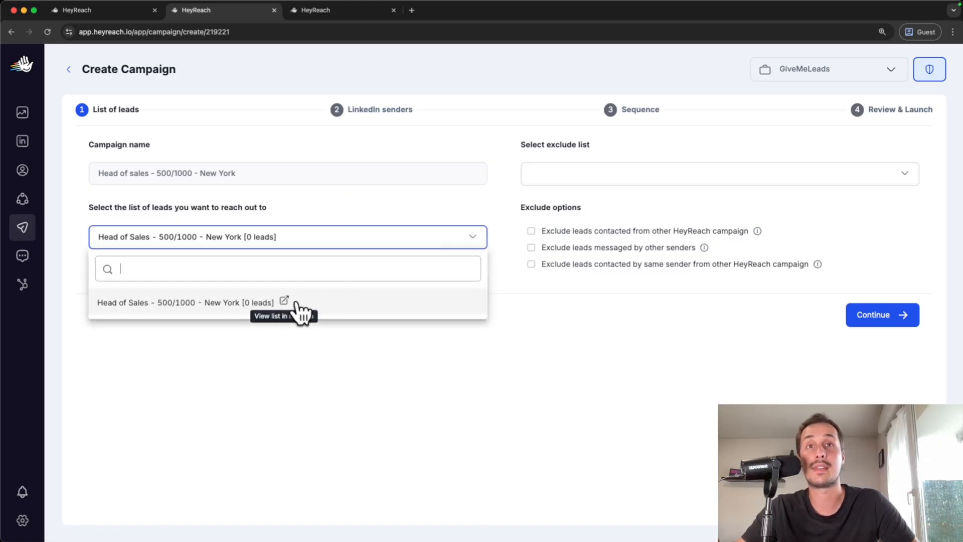
click(387, 341)
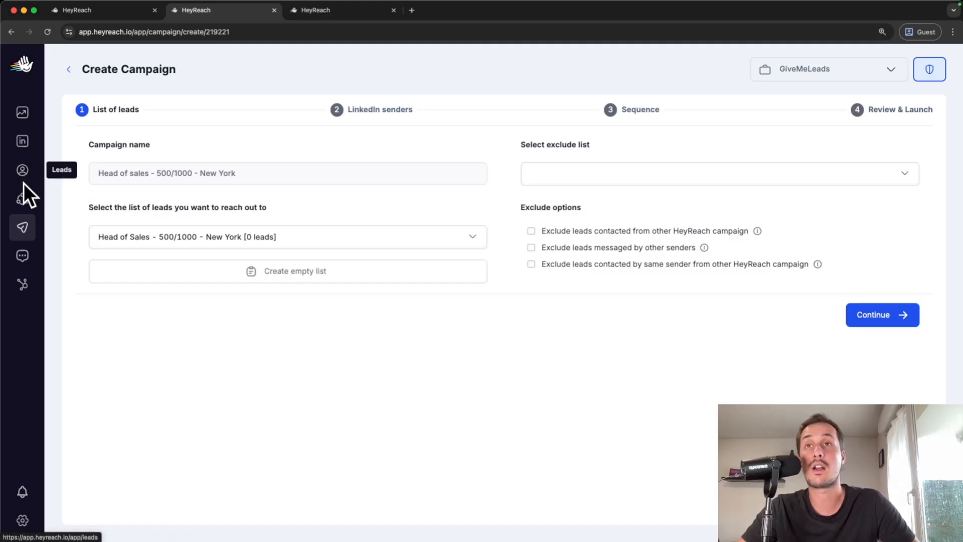
super+click(22, 181)
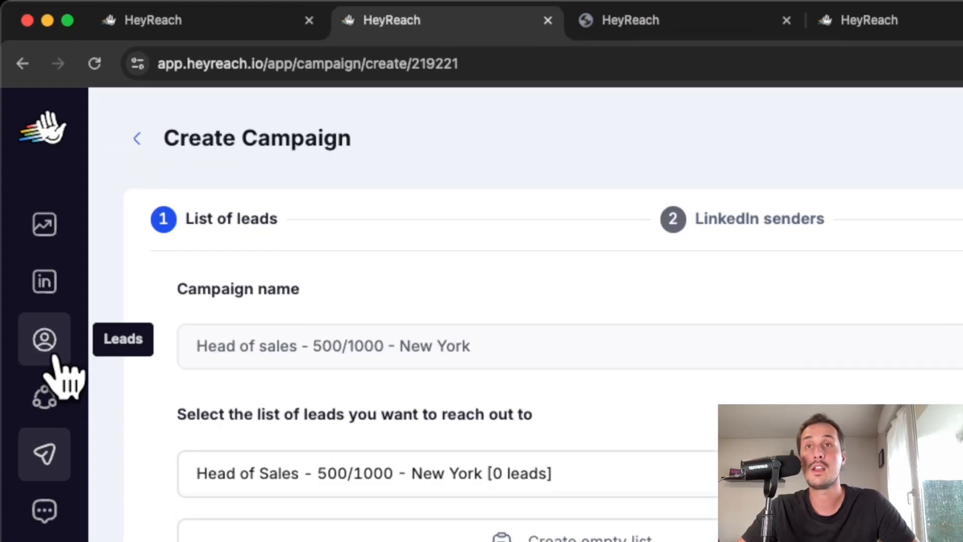
click(45, 351)
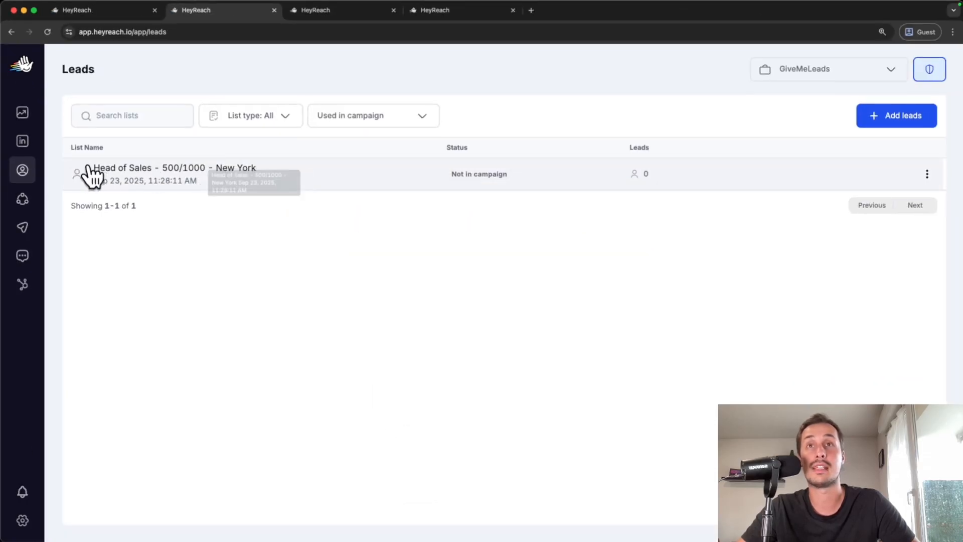
click(342, 178)
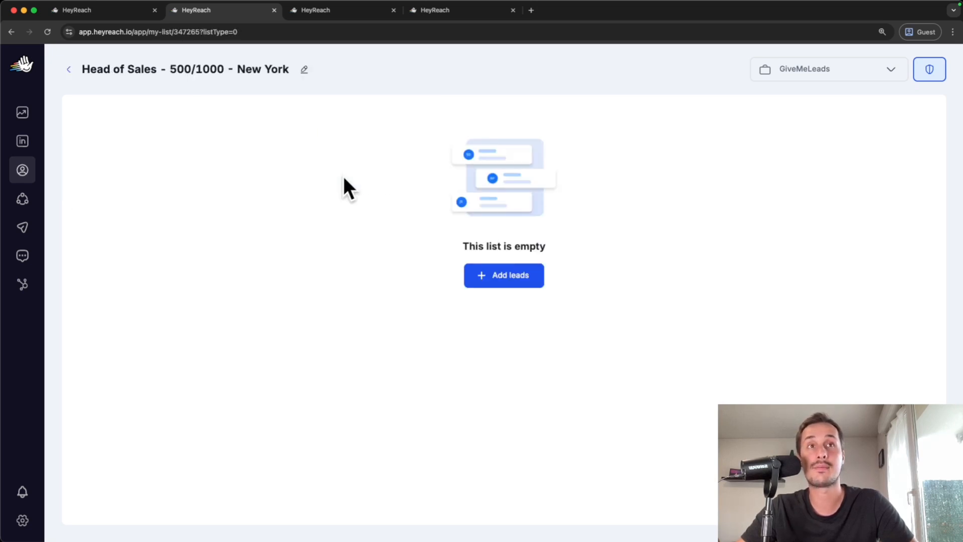
click(537, 284)
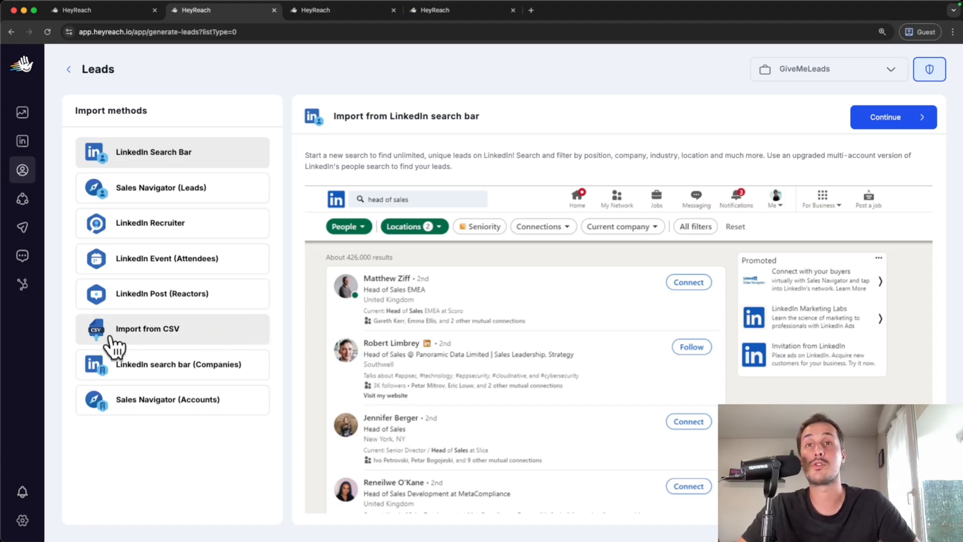
Choose Import from CSV as the lead import method and continue
click(187, 333)
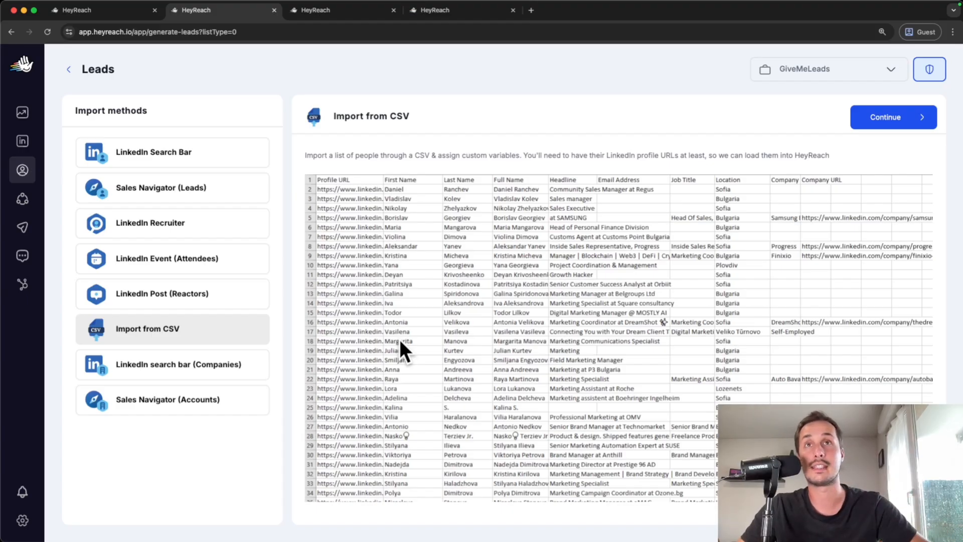
click(903, 125)
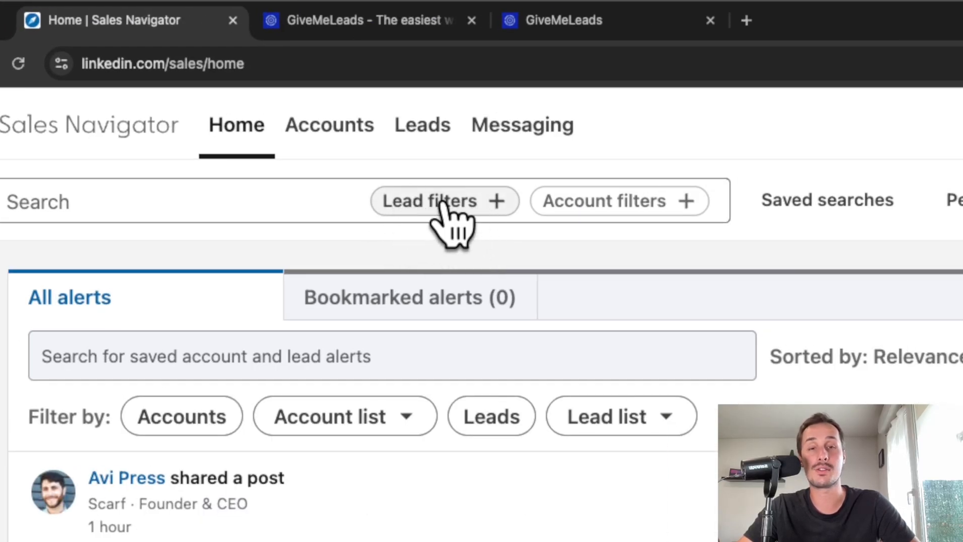
Add a Current job title filter for 'Head of sales' in Sales Navigator's lead filters
click(442, 202)
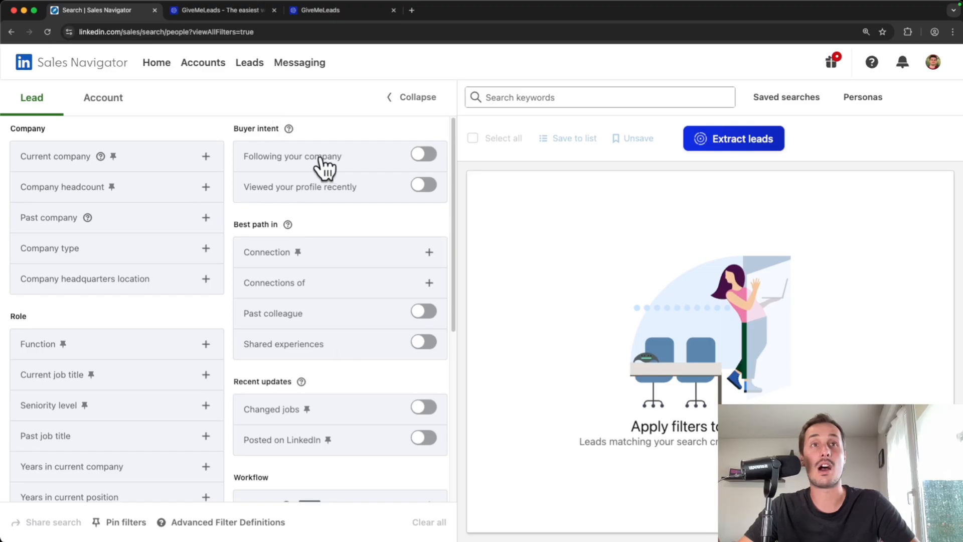
scroll(378, 232, down, 3)
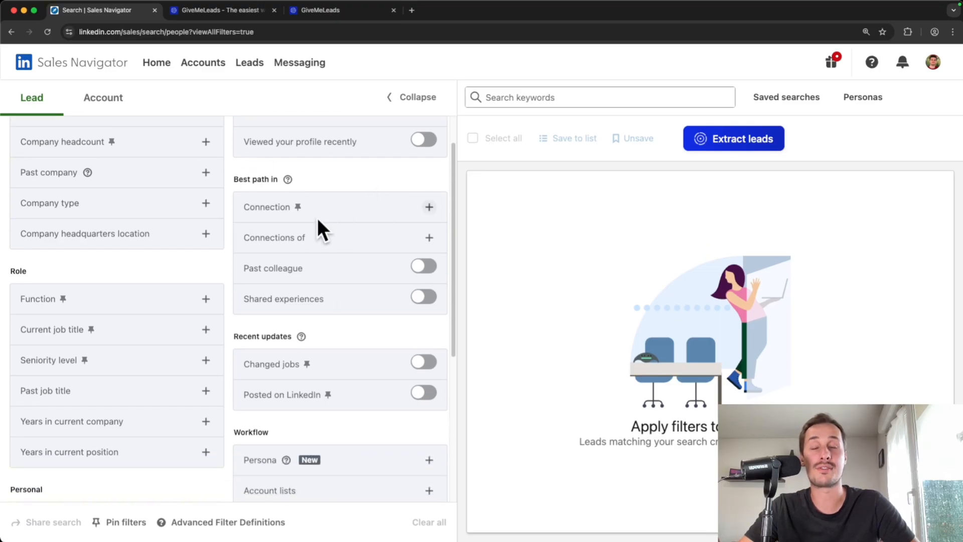
scroll(304, 244, down, 1)
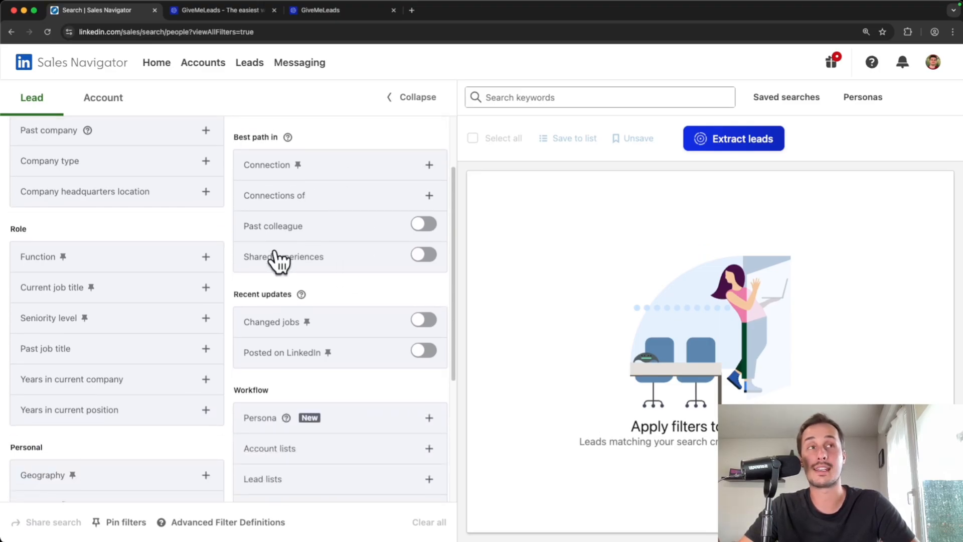
scroll(280, 263, down, 8)
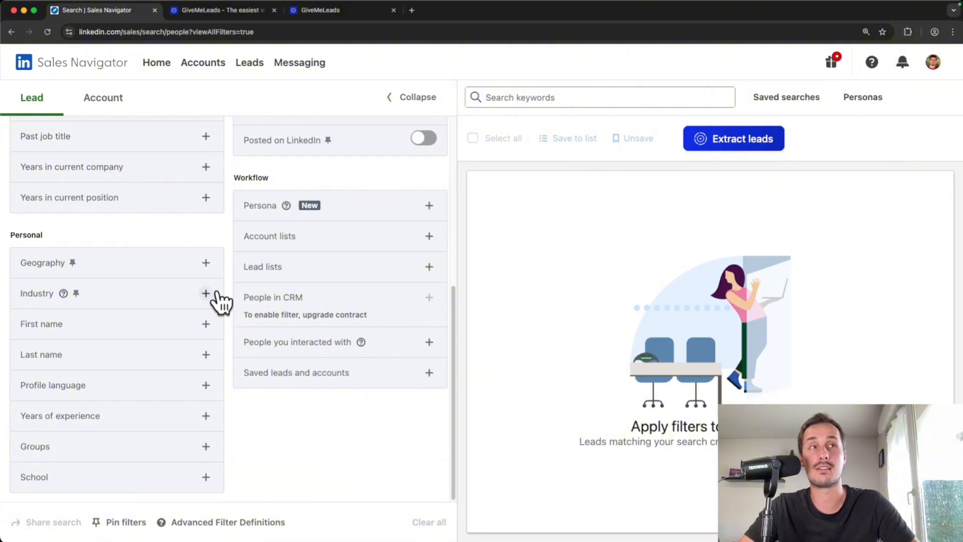
scroll(278, 324, up, 11)
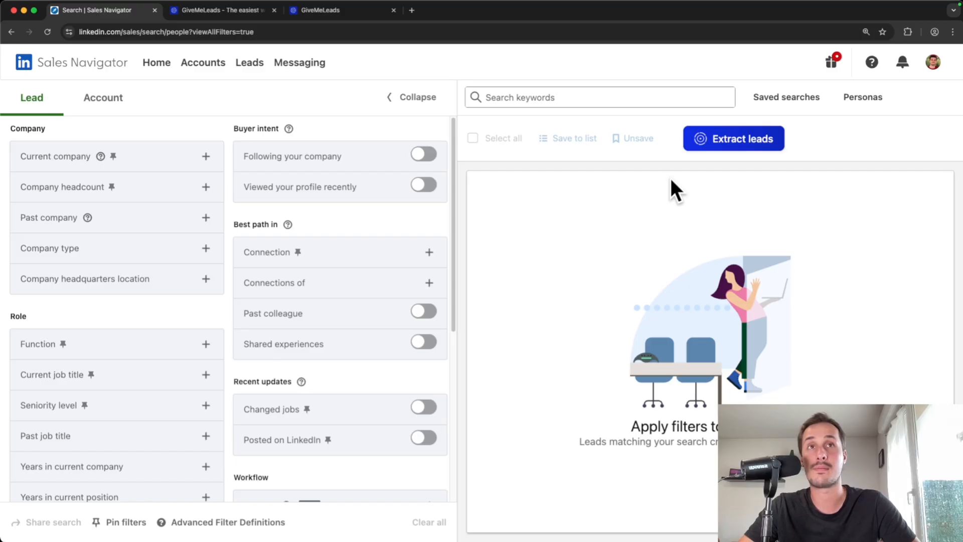
scroll(381, 265, down, 4)
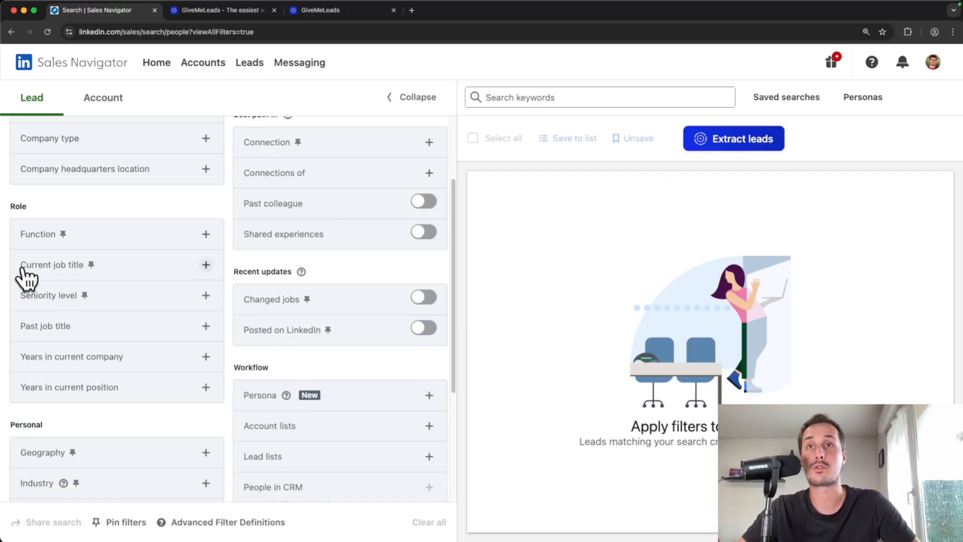
click(208, 266)
text("Head of sales)
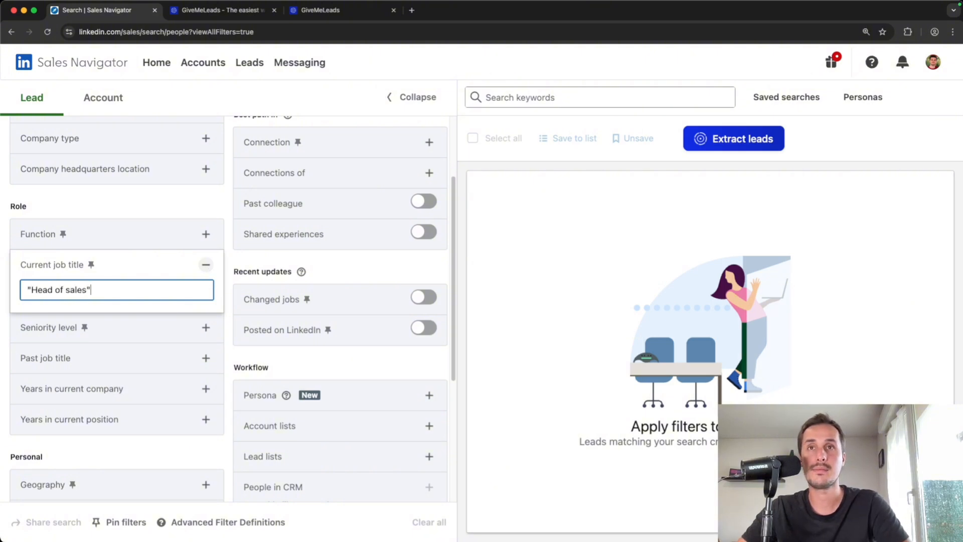
key(Return)
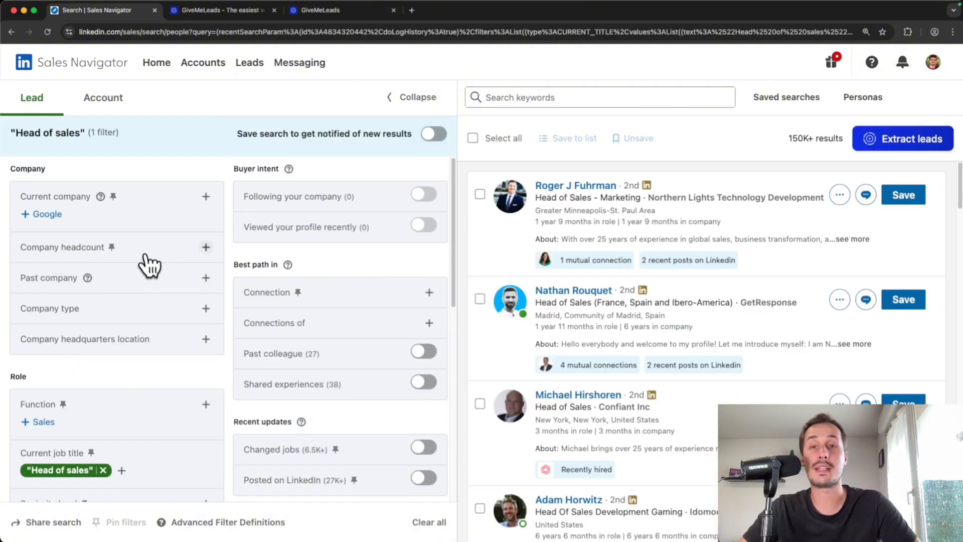
Limit the leads to 501-1000 employee companies in New York, United States
click(206, 248)
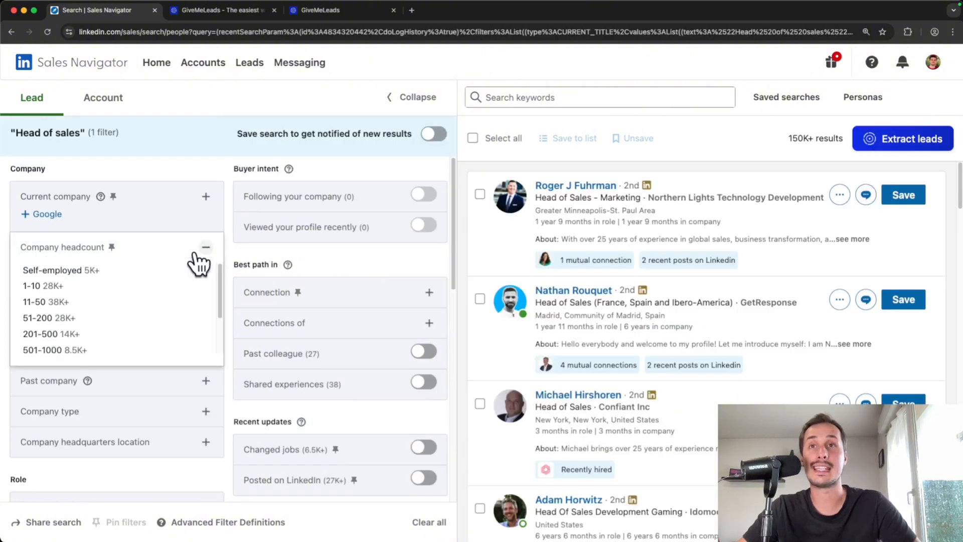
click(81, 350)
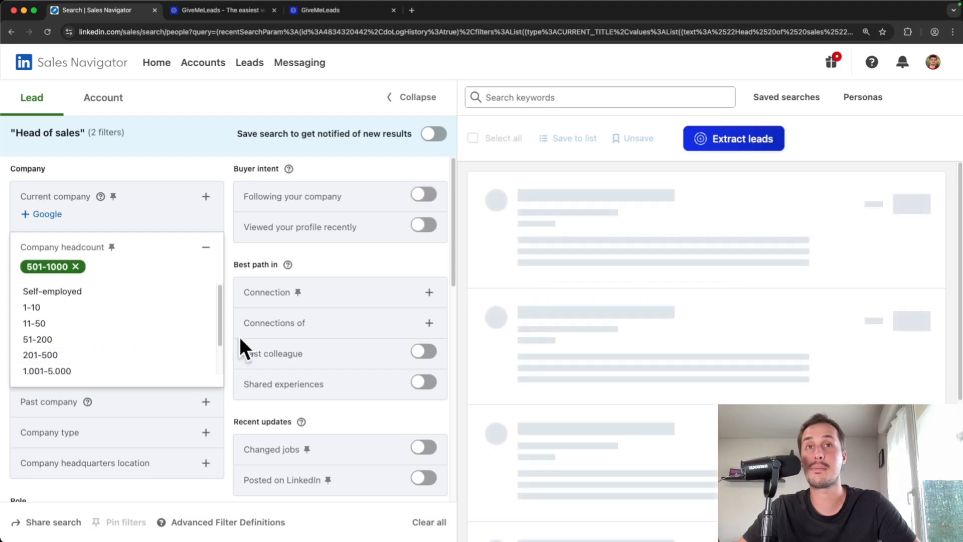
scroll(216, 329, down, 8)
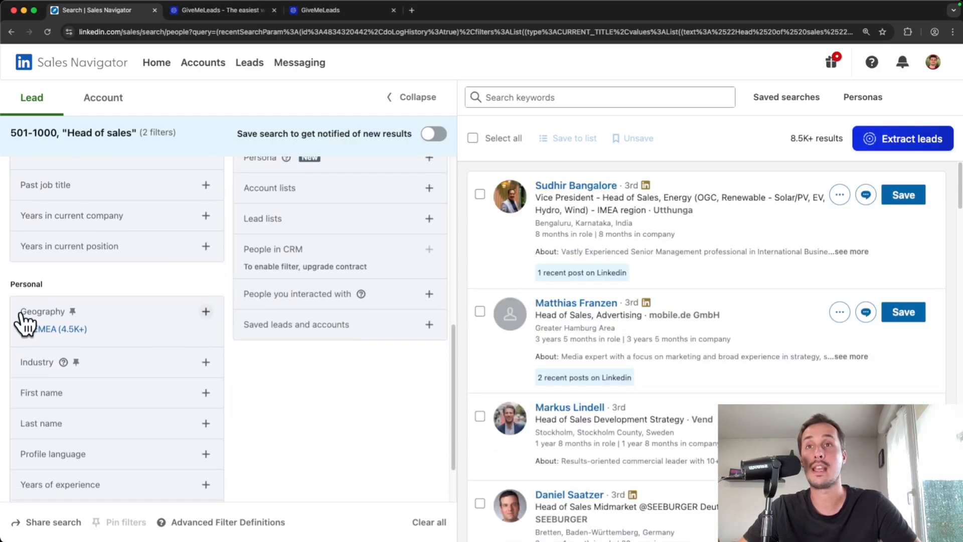
click(206, 312)
text(new )
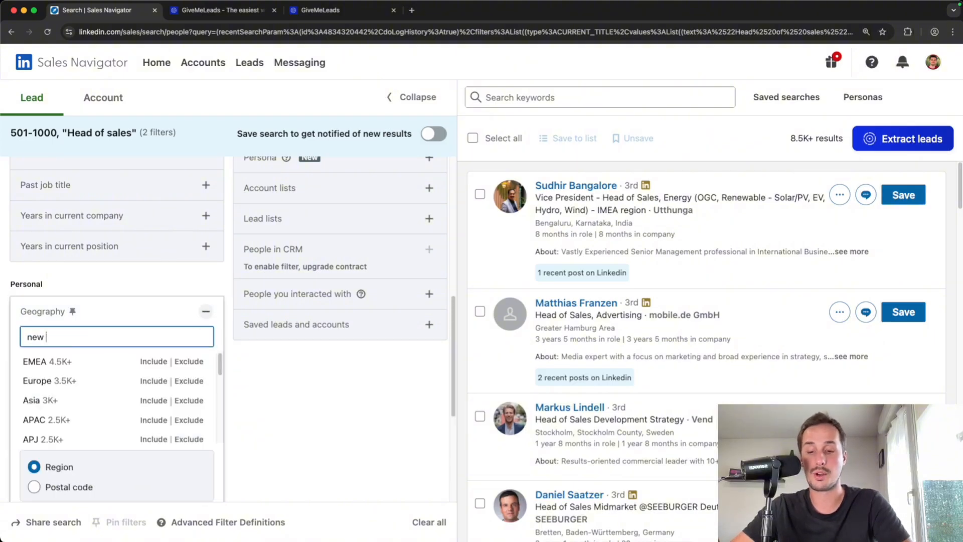
text(york)
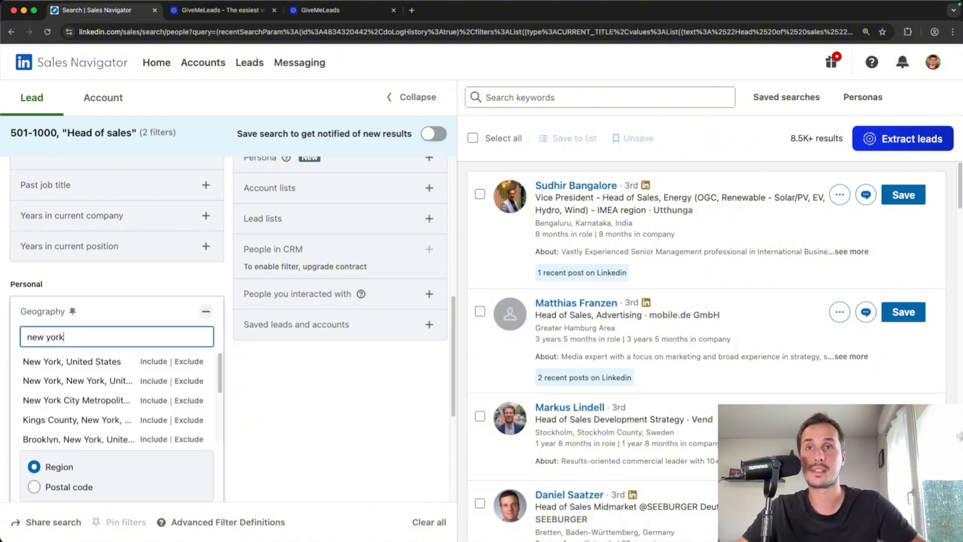
click(155, 363)
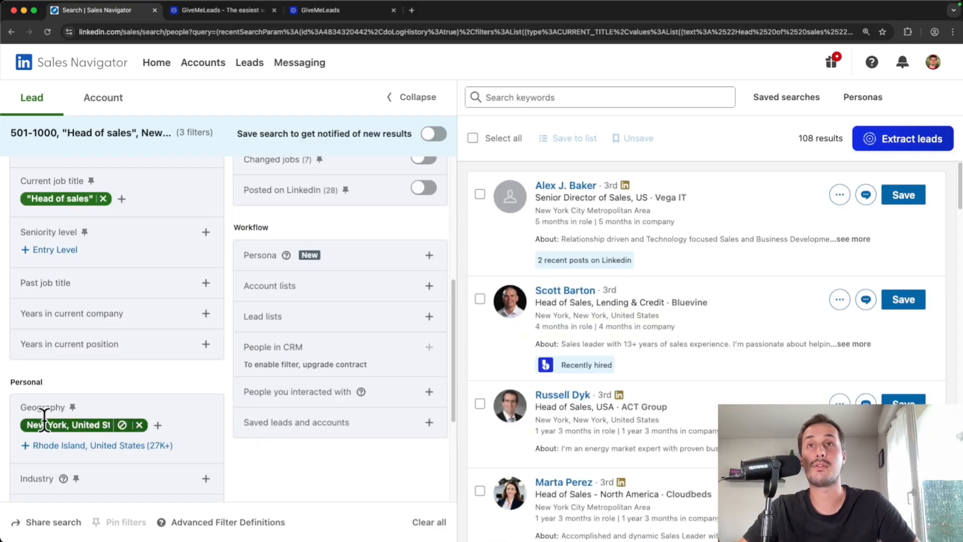
Scroll through the 108 filtered Head of Sales leads, then move to the GiveMeLeads site
scroll(45, 421, up, 5)
scroll(46, 421, down, 2)
scroll(104, 340, up, 2)
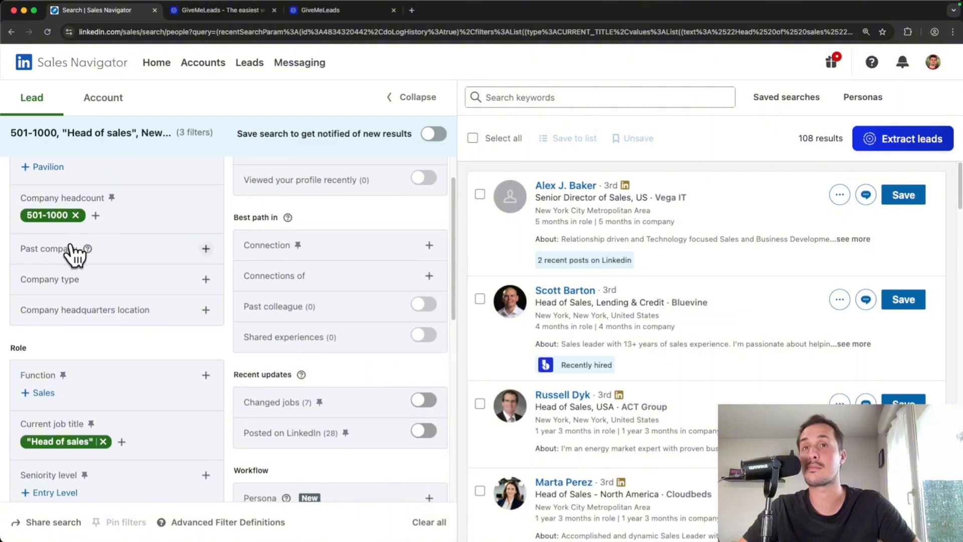
scroll(61, 251, down, 7)
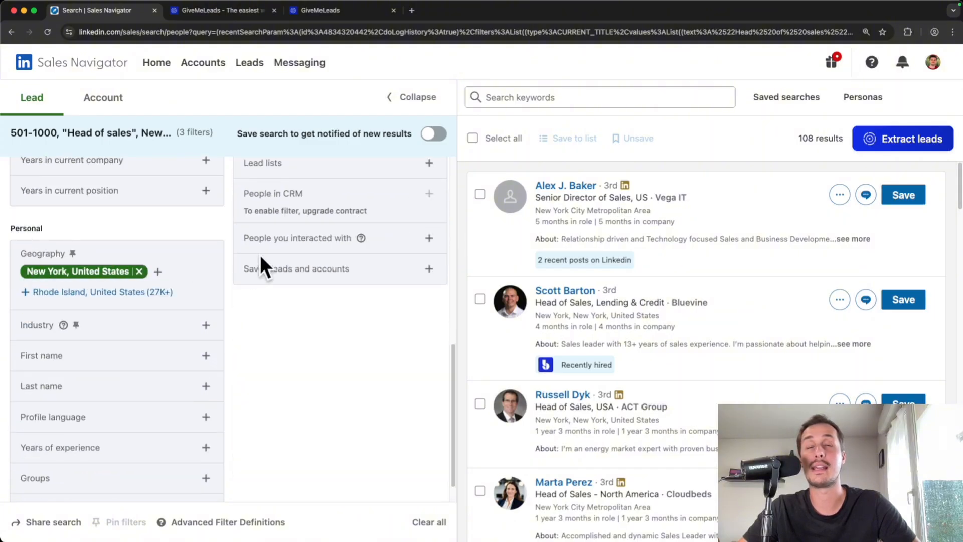
scroll(205, 296, up, 8)
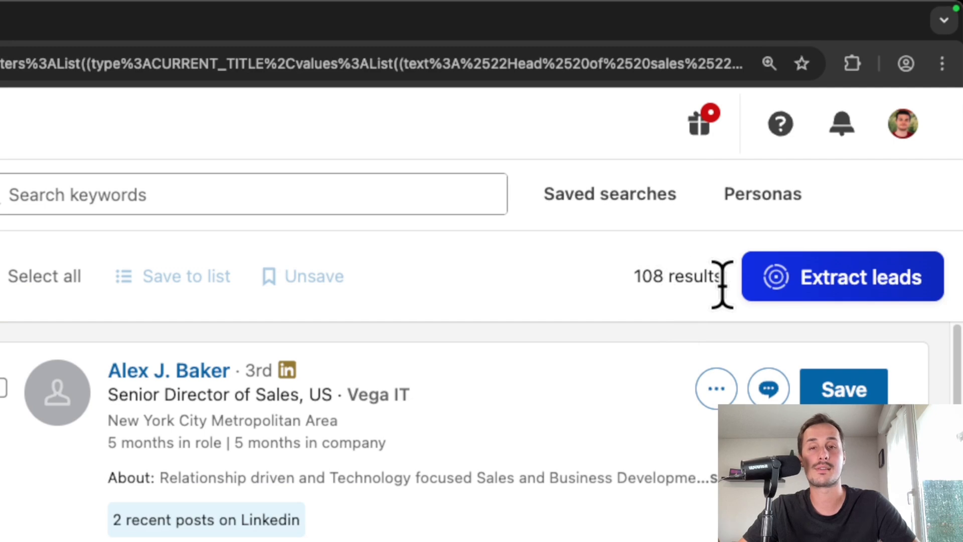
scroll(563, 232, down, 3)
drag(535, 218, 587, 218)
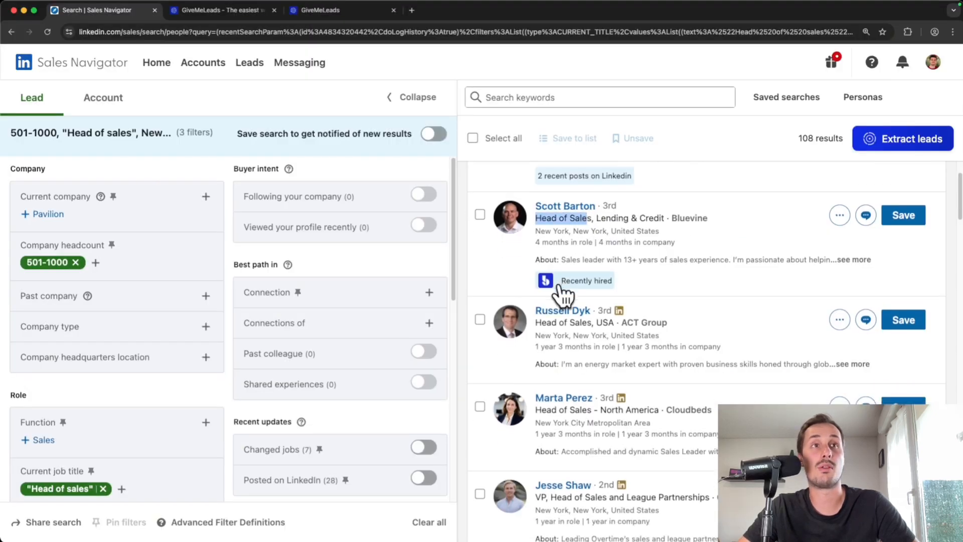
scroll(565, 294, down, 3)
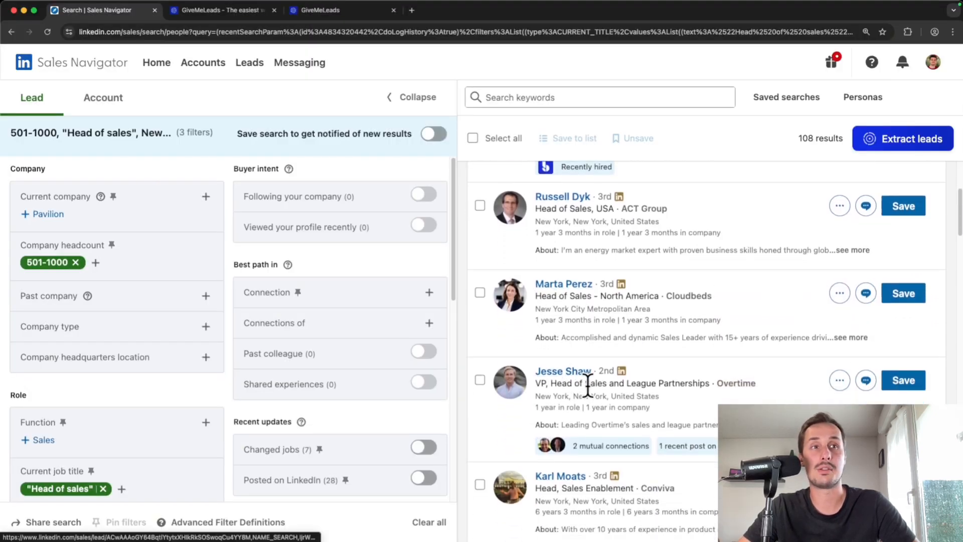
scroll(588, 384, down, 1)
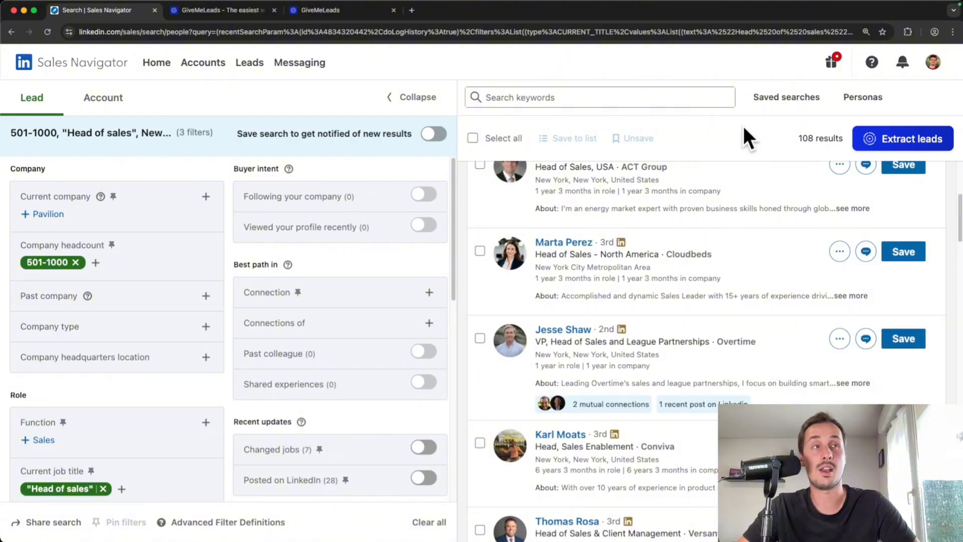
scroll(740, 191, up, 4)
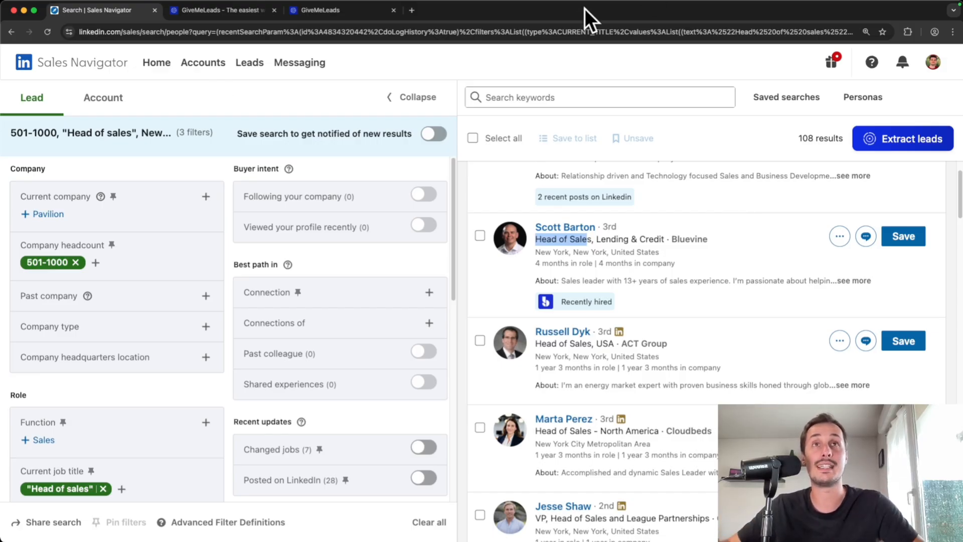
click(199, 11)
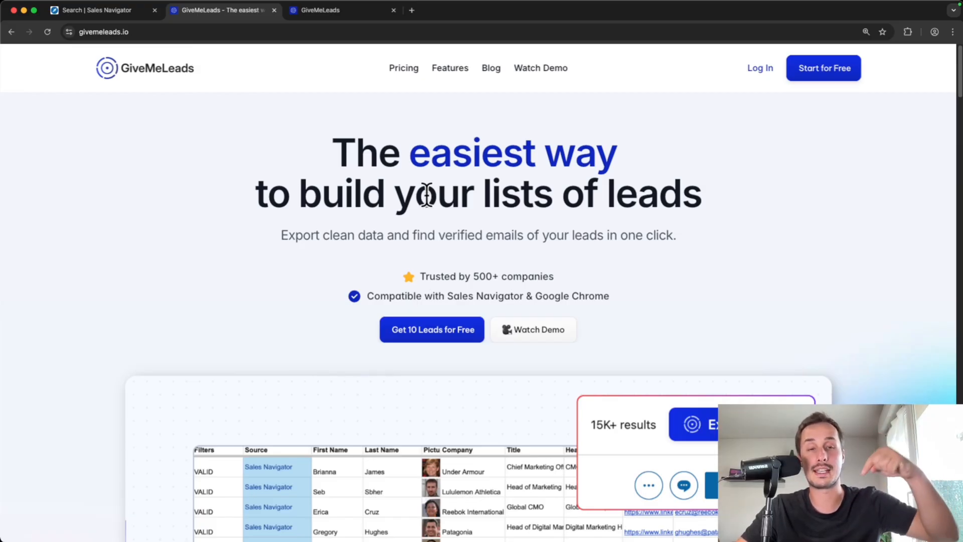
Connect the LinkedIn account in GiveMeLeads to reach the Export Leads Step 1 page
click(833, 80)
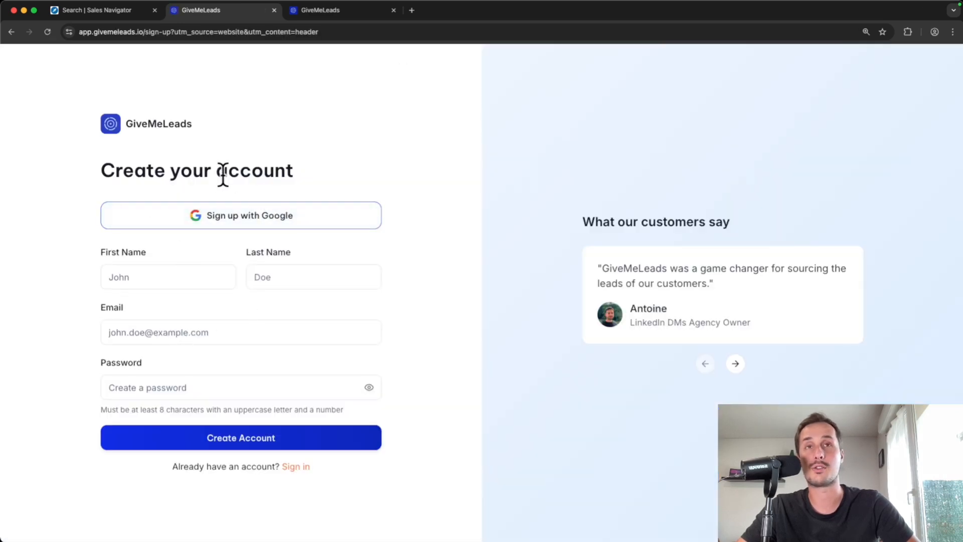
click(317, 17)
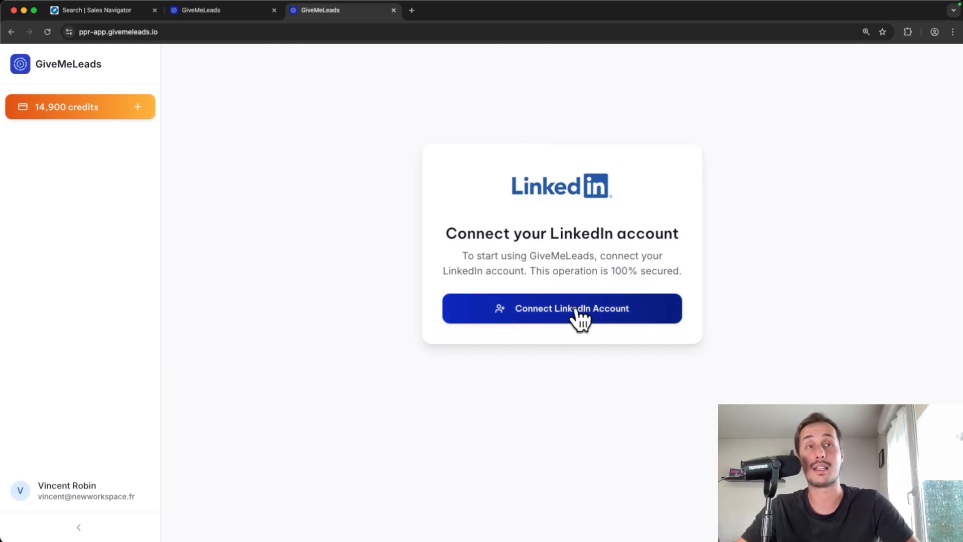
click(662, 321)
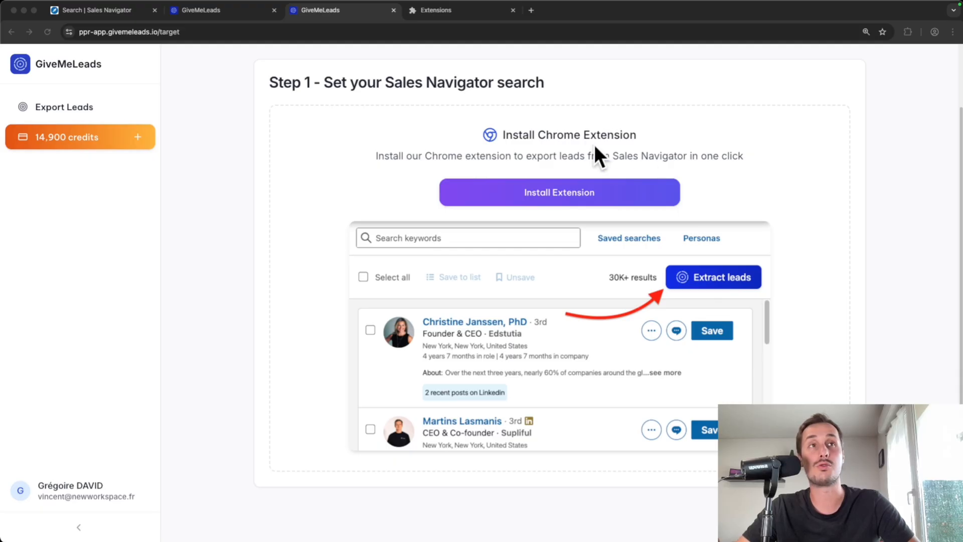
scroll(534, 192, up, 2)
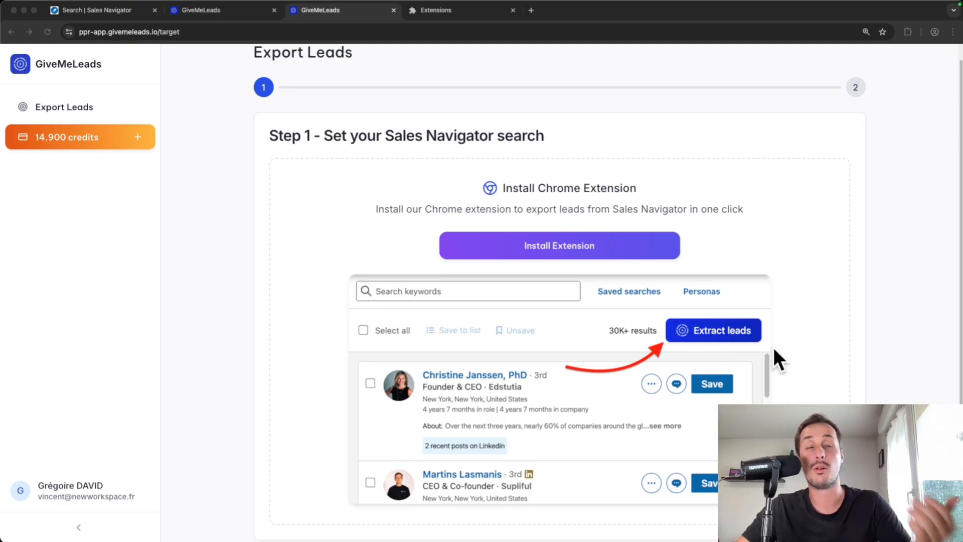
click(639, 215)
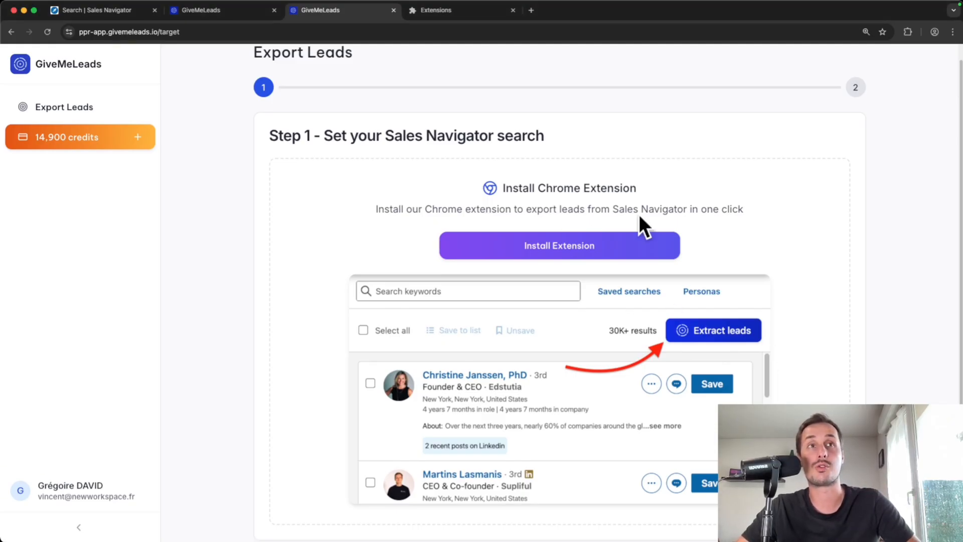
Add the GiveMeLeads extension to Chrome from the Web Store
click(605, 251)
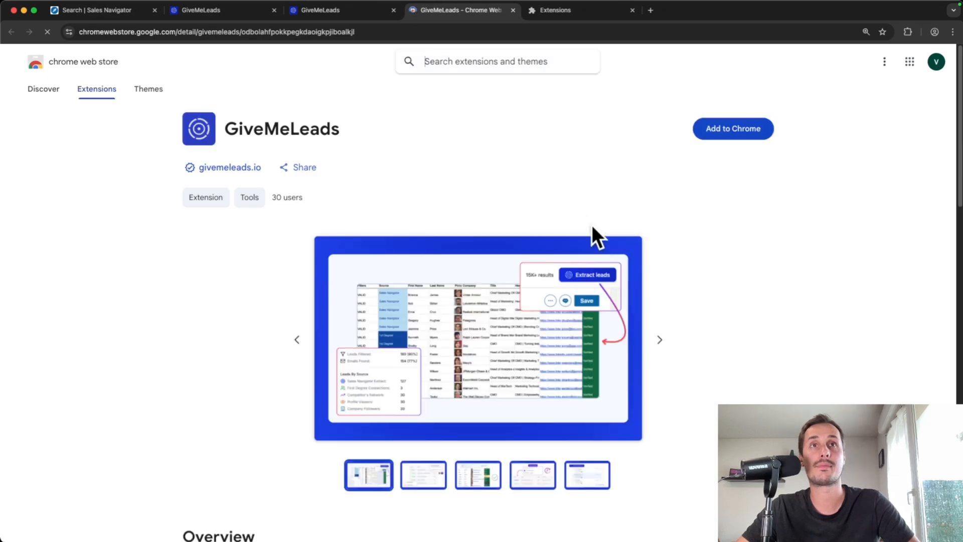
click(756, 134)
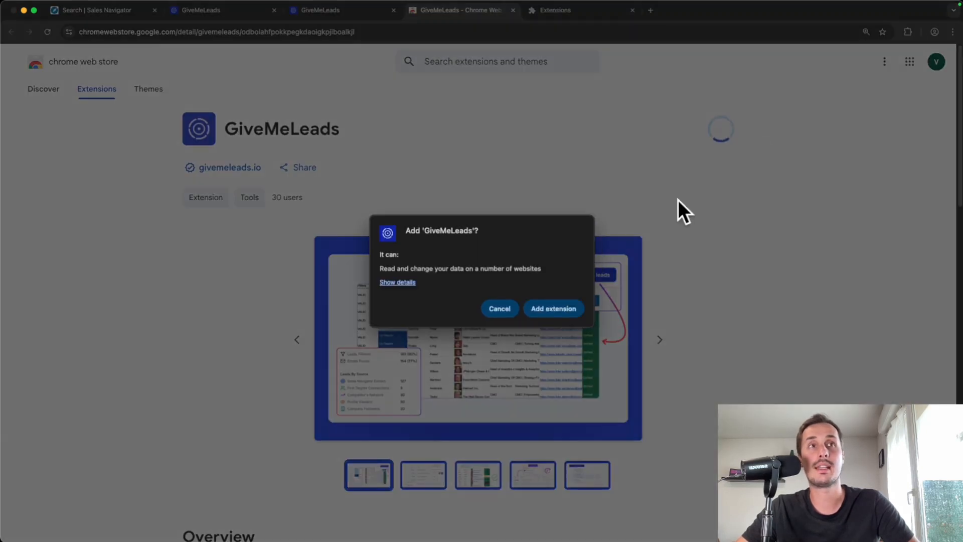
click(554, 308)
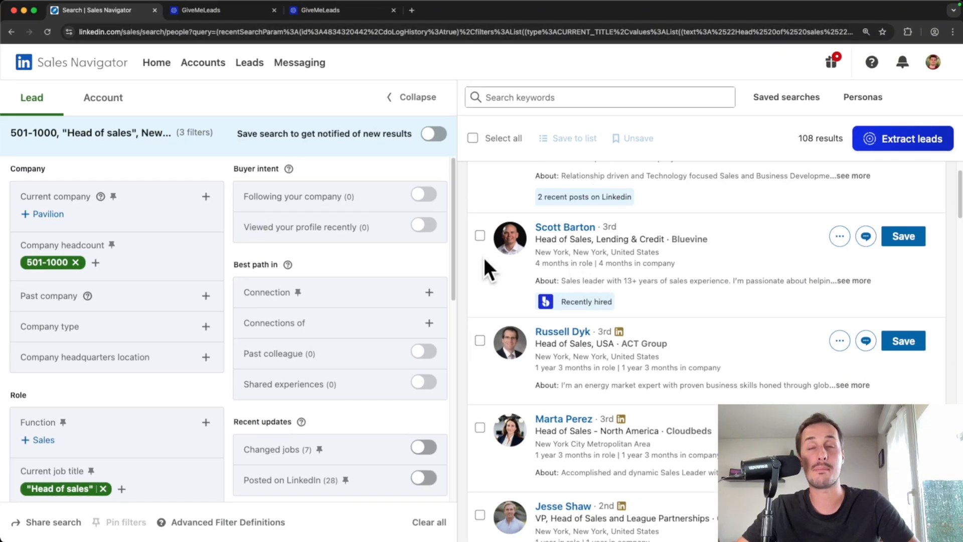
Extract the 108 filtered Sales Navigator leads into GiveMeLeads' Export Leads page
scroll(296, 236, down, 4)
scroll(297, 248, up, 3)
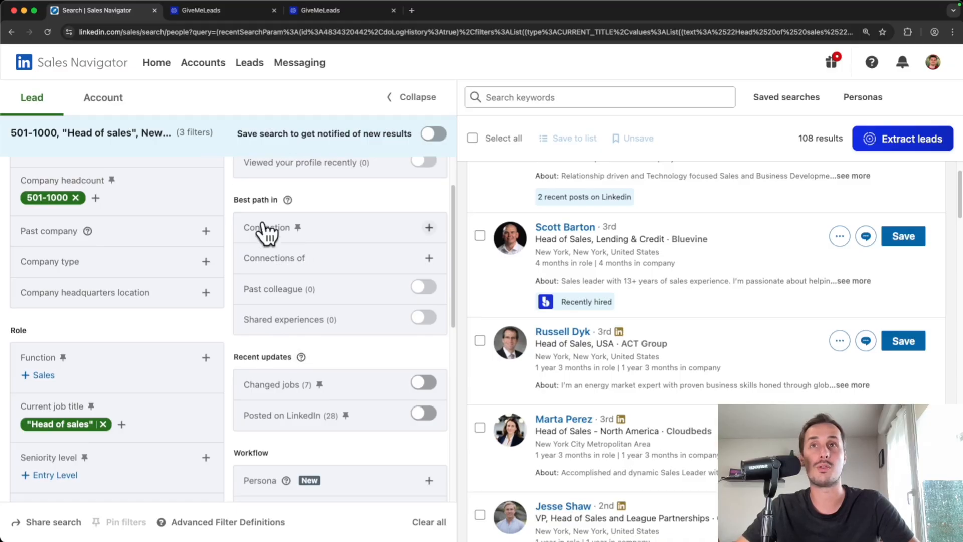
scroll(718, 283, down, 2)
scroll(667, 294, down, 2)
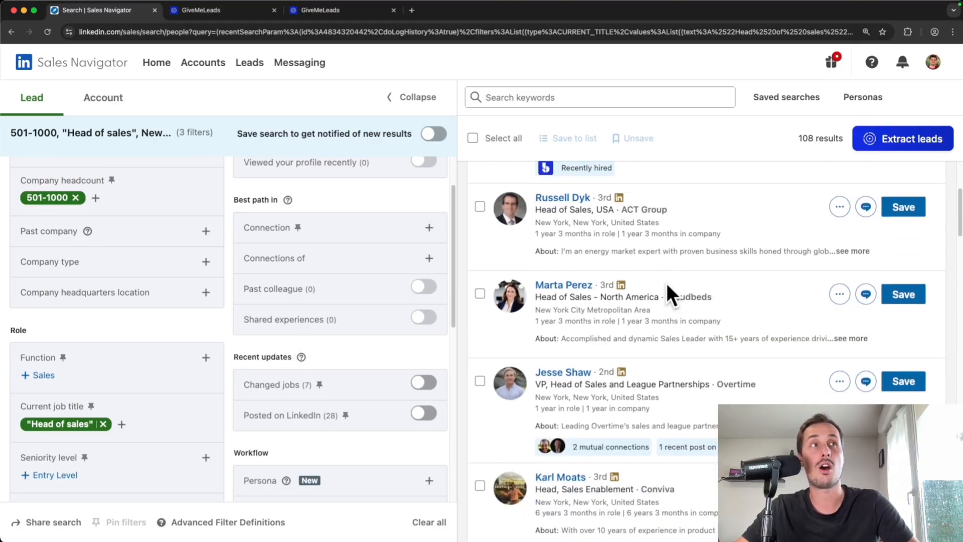
scroll(667, 283, up, 6)
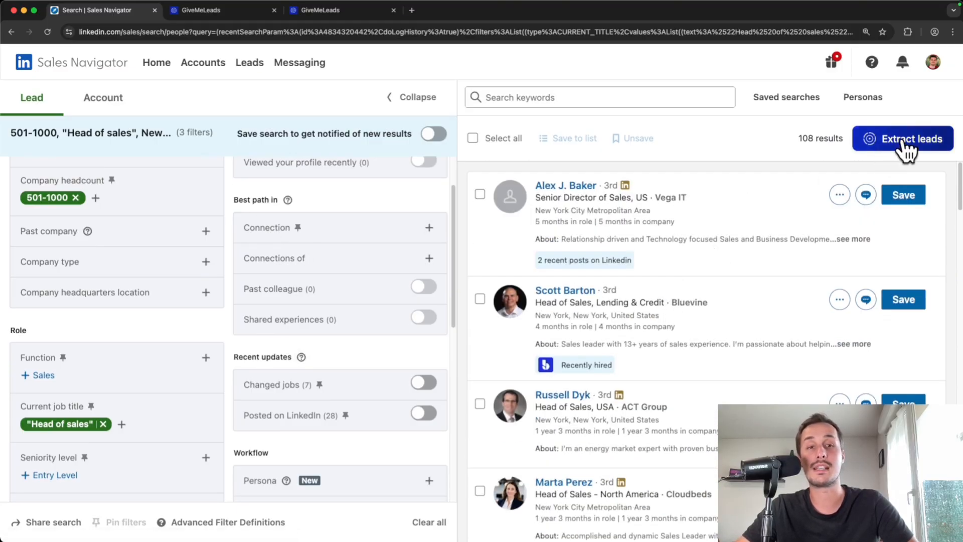
click(904, 143)
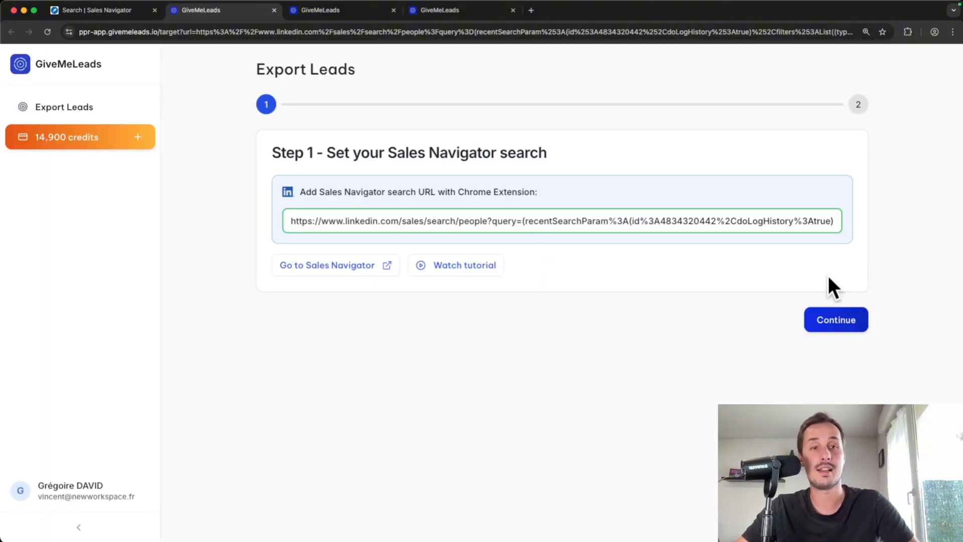
Start a 60-lead export (instead of 2500) from the Sales Navigator Extract source, creating Lead Export #14
click(841, 325)
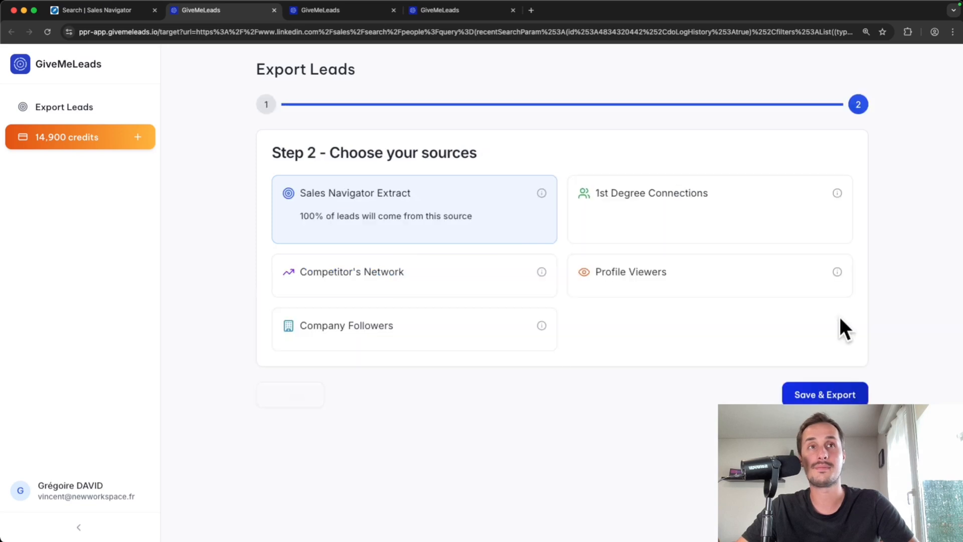
click(839, 400)
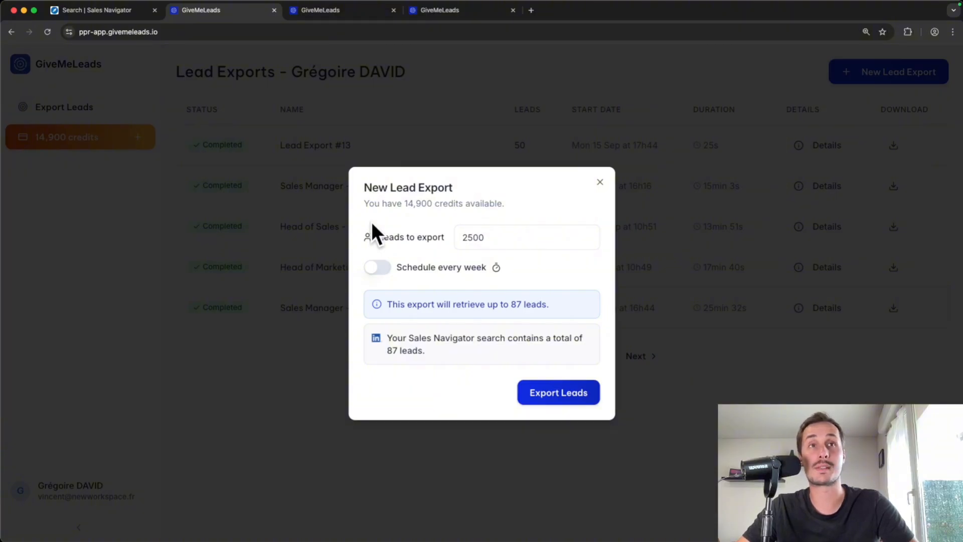
drag(518, 233, 420, 234)
text(60)
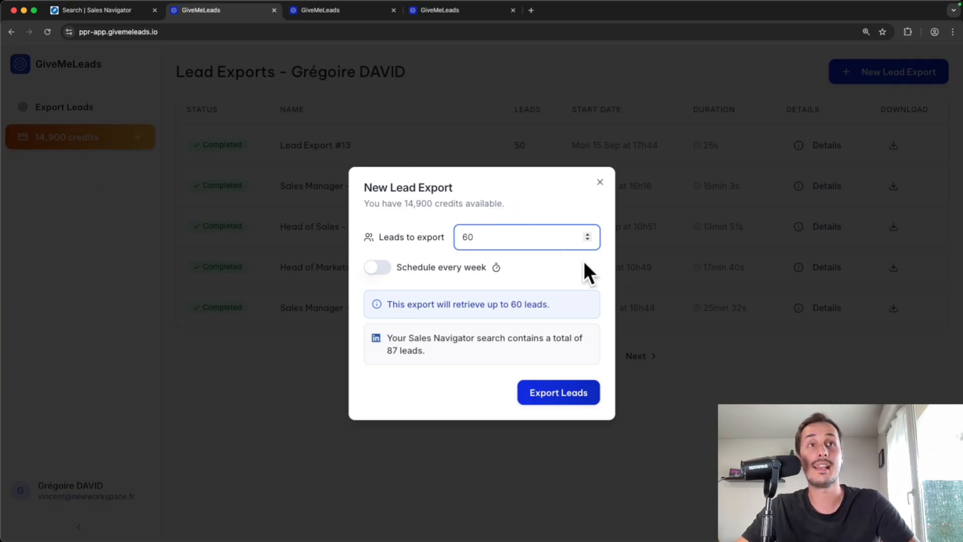
click(581, 397)
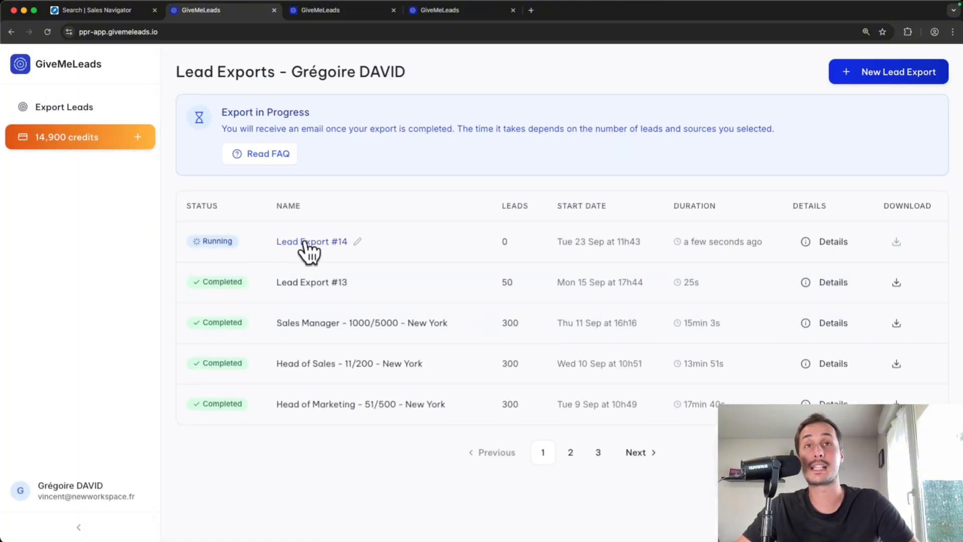
Rename Lead Export #14 to 'Head of sales - 500/1000 - New York' and open its download options
click(358, 243)
key(super+a)
text(Head of sales - )
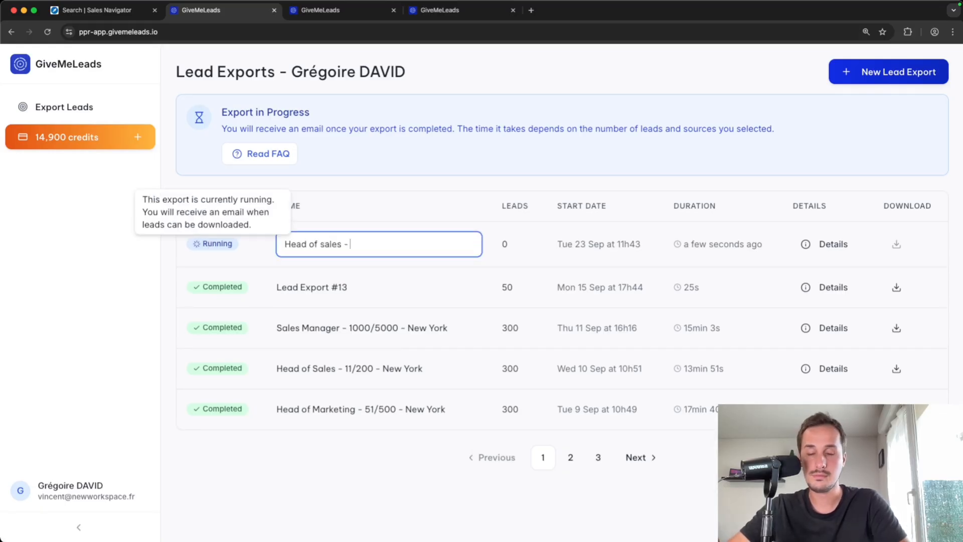
text(500/1000 - New York)
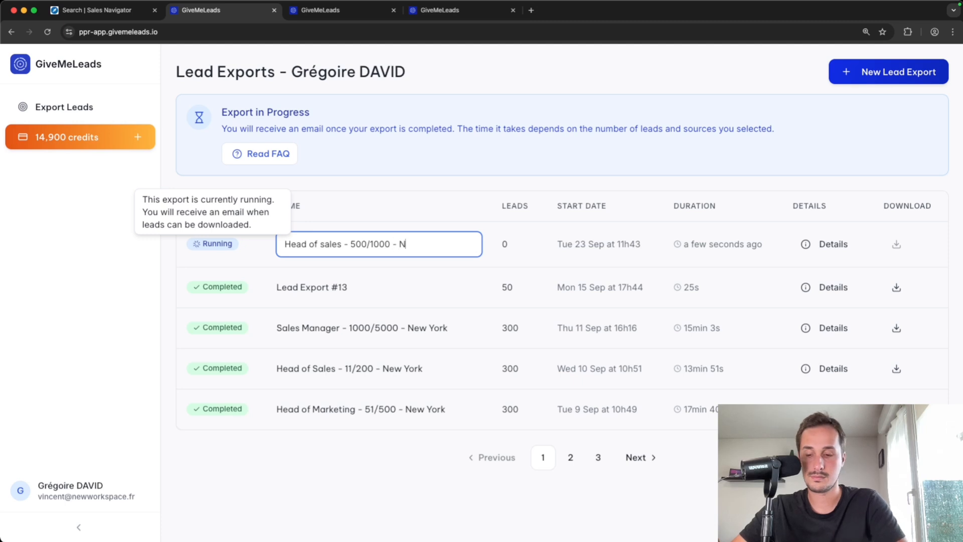
key(Return)
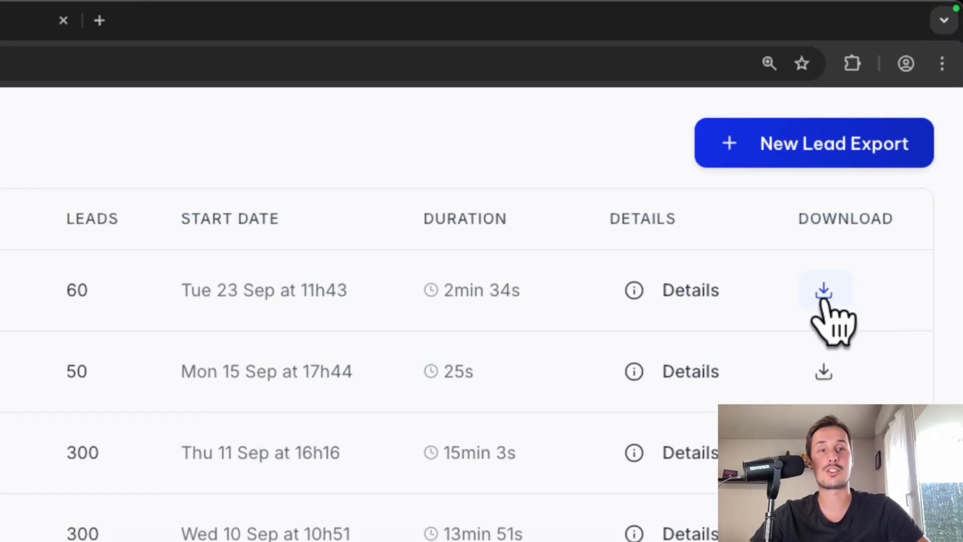
click(824, 297)
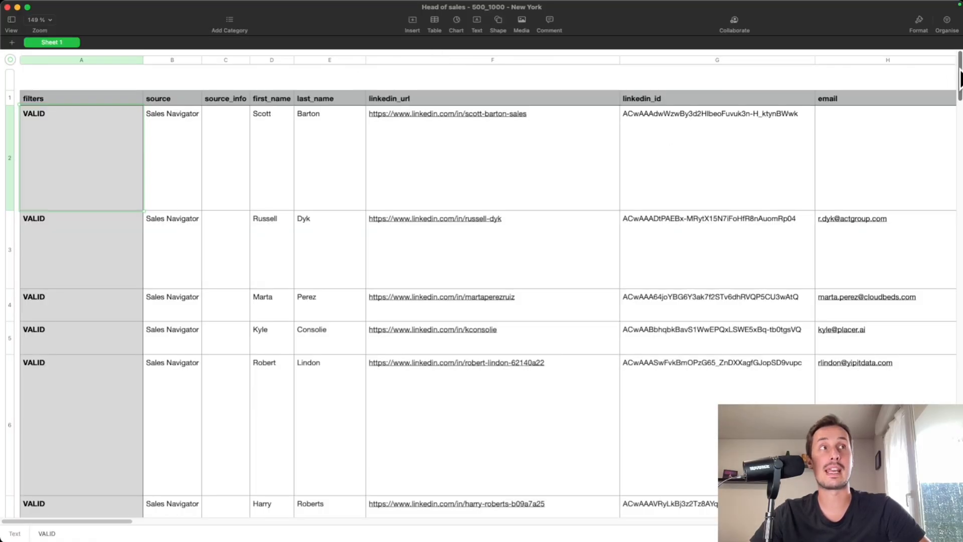
scroll(956, 80, down, 5)
scroll(482, 281, down, 20)
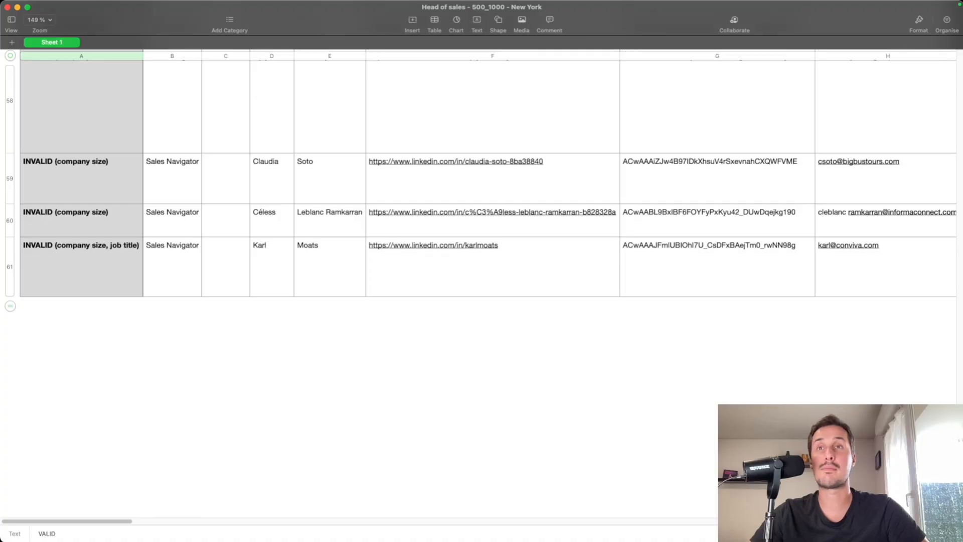
scroll(944, 95, up, 20)
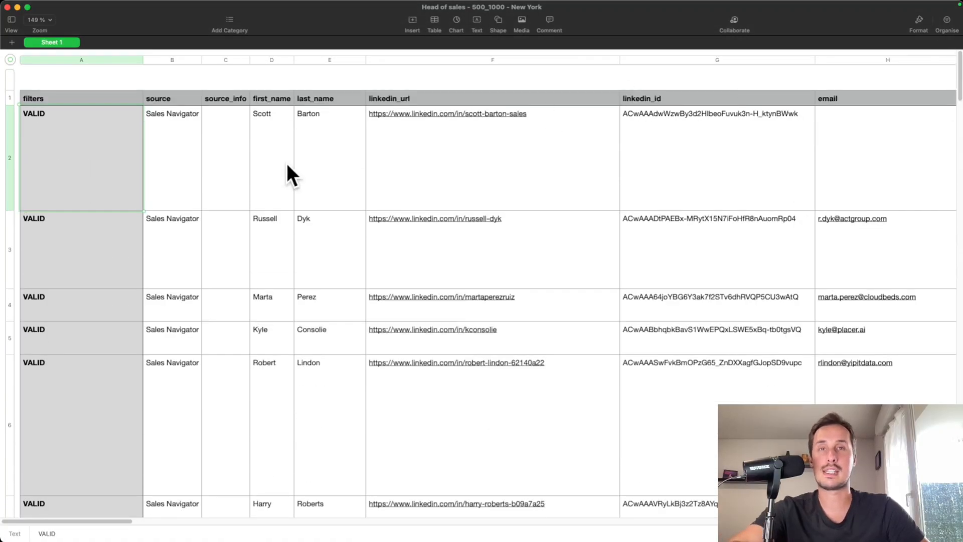
scroll(275, 149, up, 3)
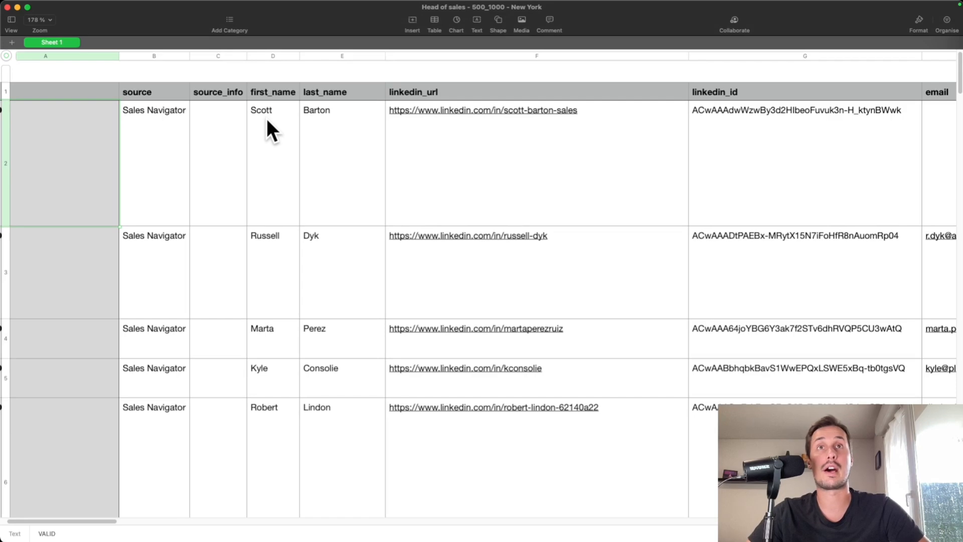
click(273, 94)
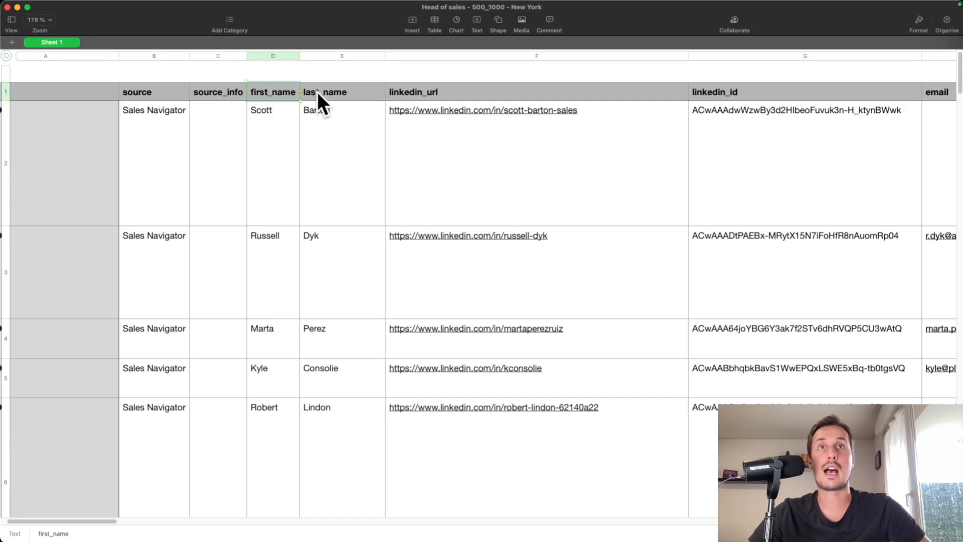
click(317, 92)
scroll(352, 95, right, 3)
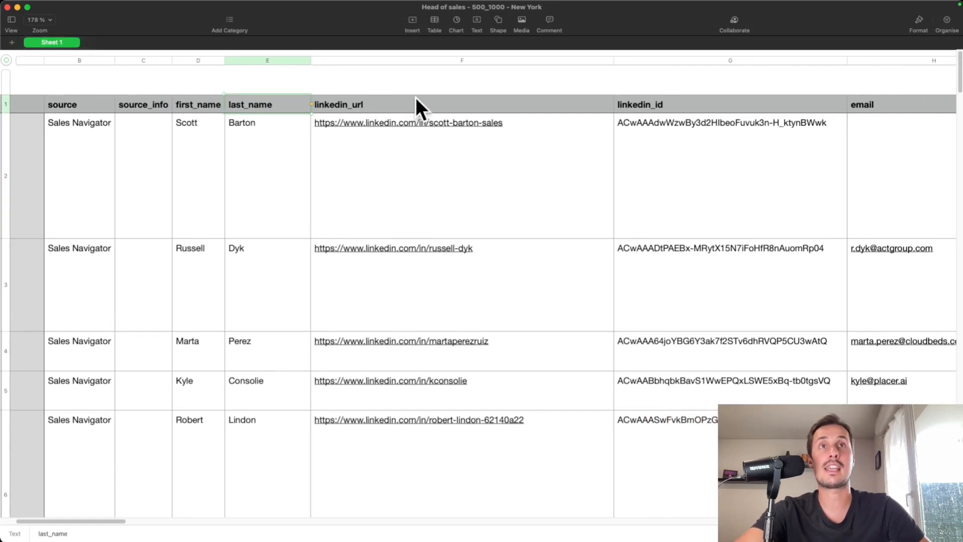
scroll(390, 105, right, 10)
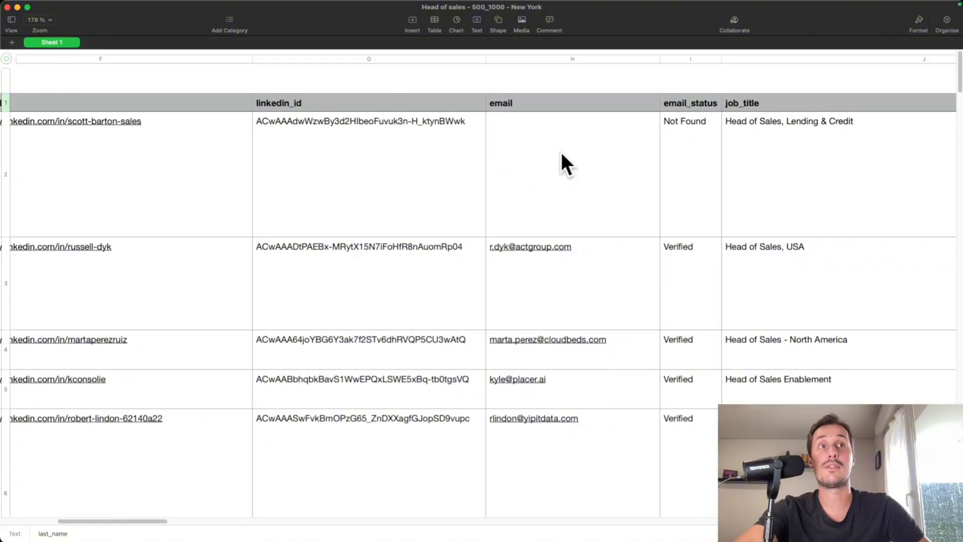
scroll(462, 147, right, 1)
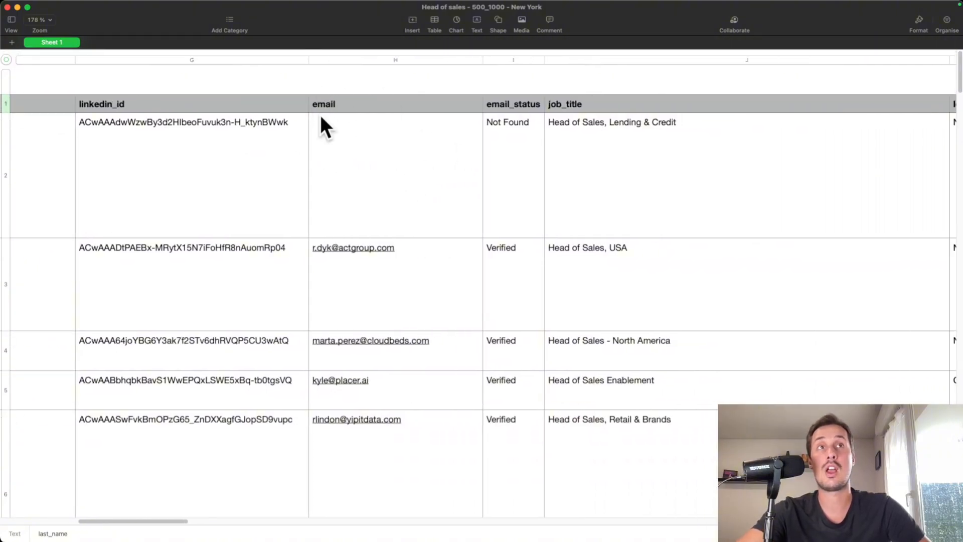
scroll(506, 147, right, 8)
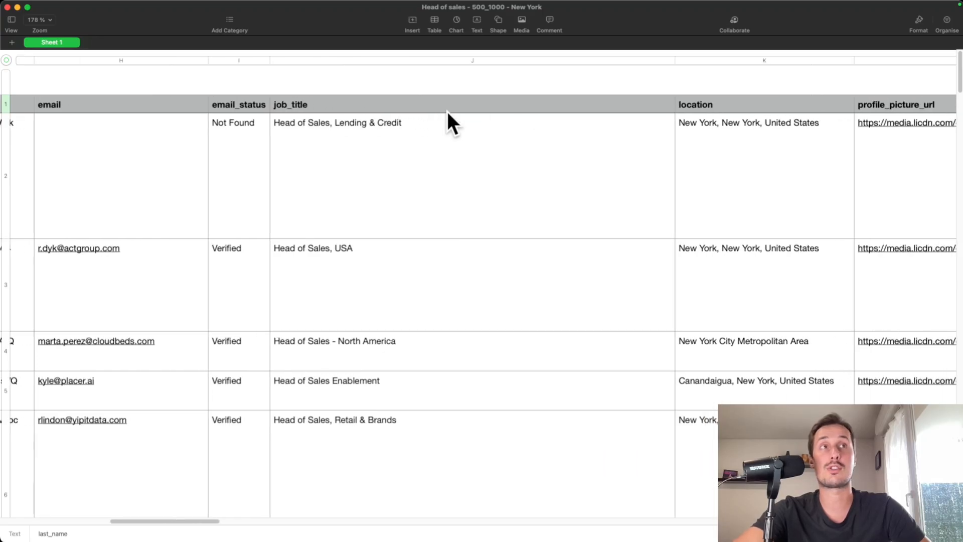
scroll(622, 117, right, 15)
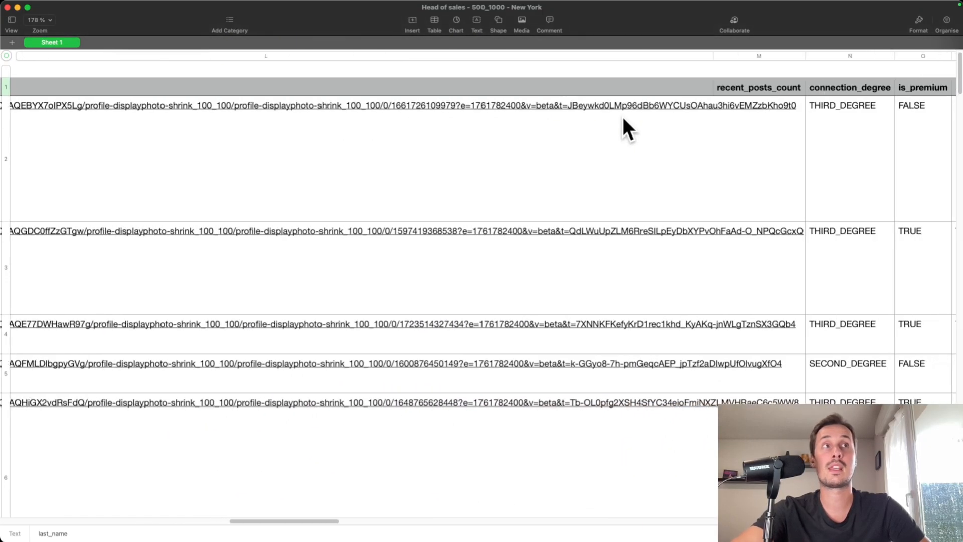
scroll(621, 119, right, 4)
scroll(374, 95, left, 2)
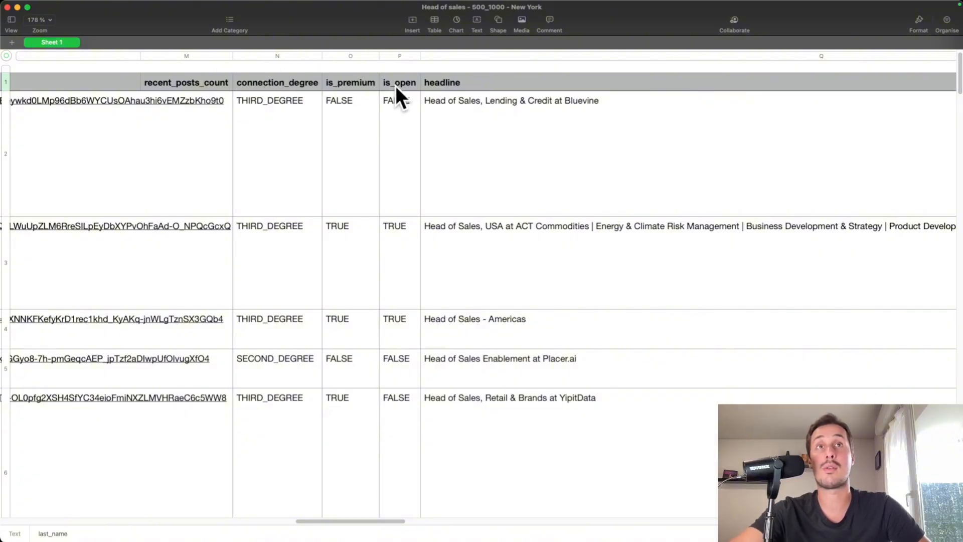
scroll(400, 86, right, 15)
scroll(243, 105, right, 15)
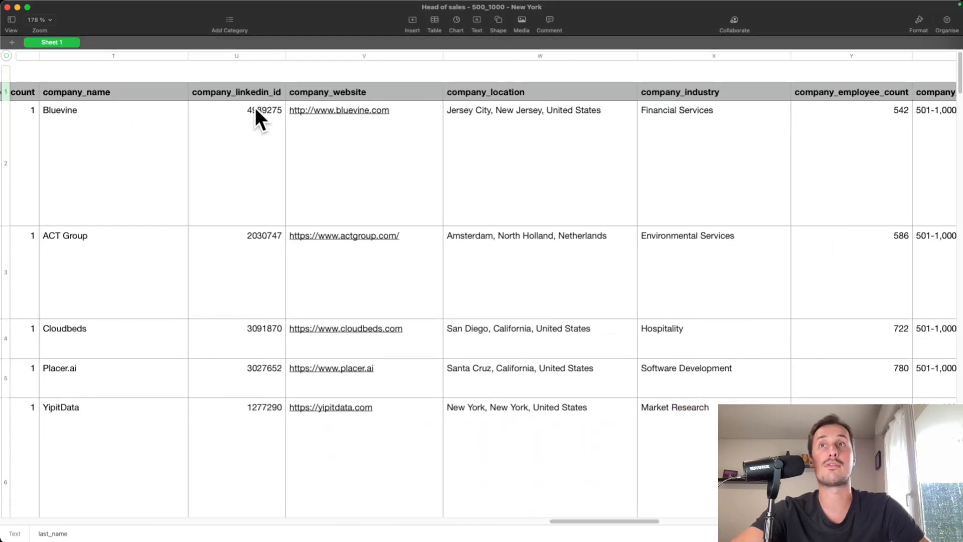
scroll(219, 104, left, 1)
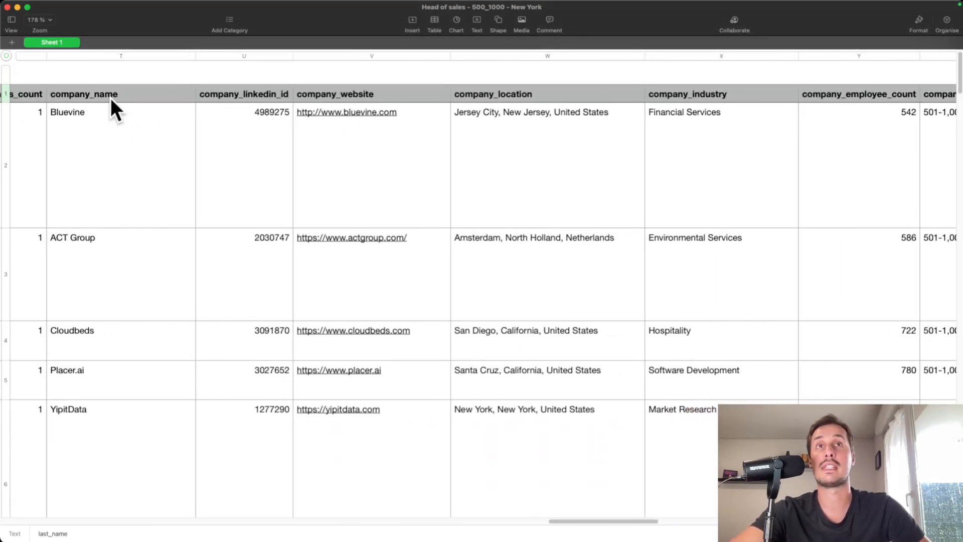
scroll(333, 101, right, 5)
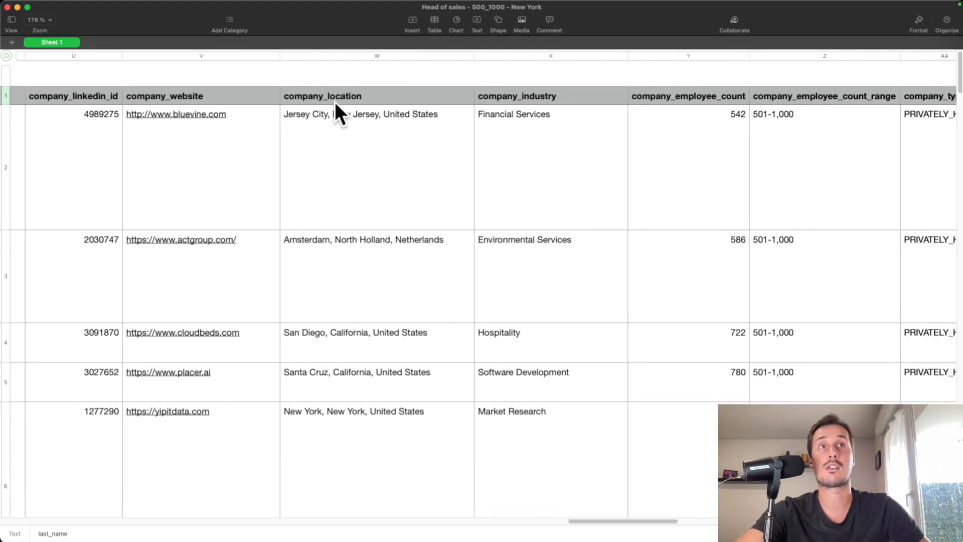
scroll(462, 108, right, 3)
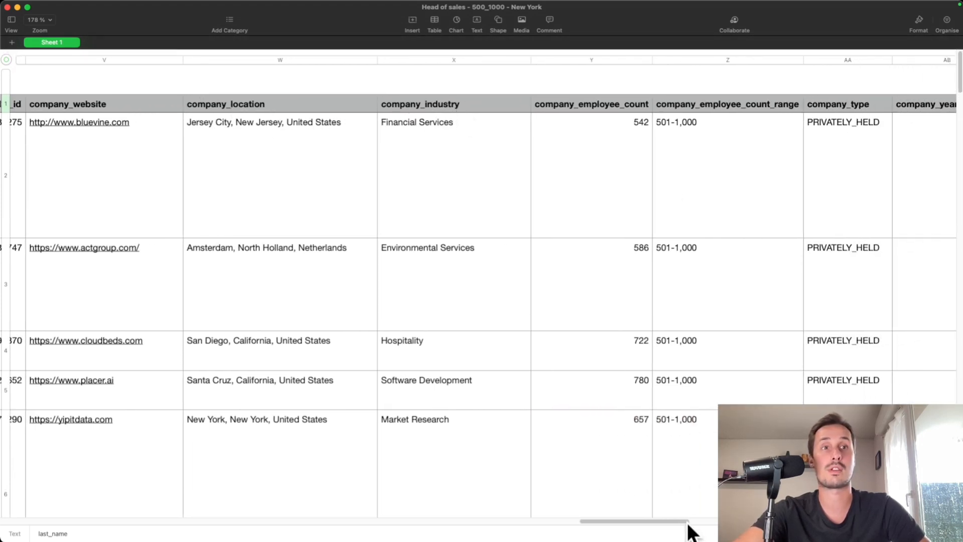
drag(683, 522, 103, 522)
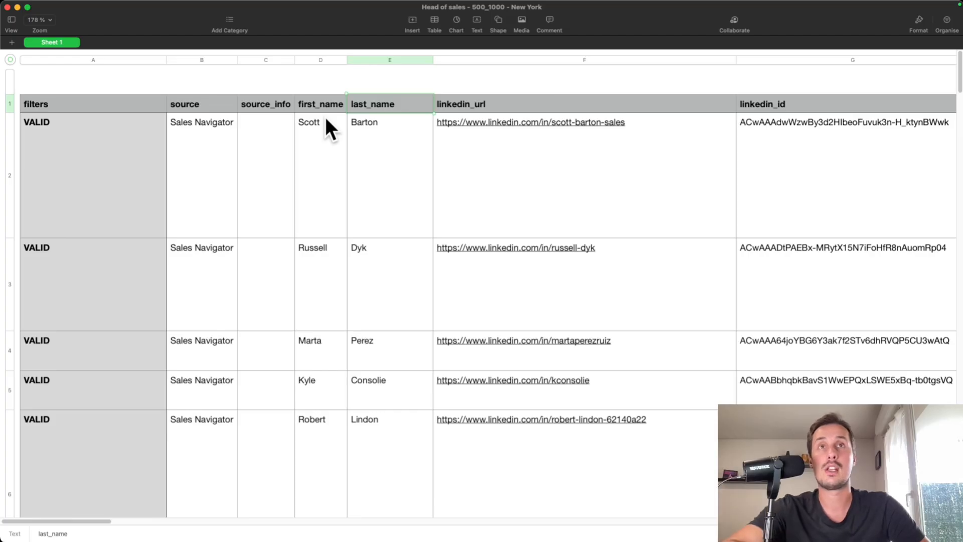
scroll(325, 116, up, 3)
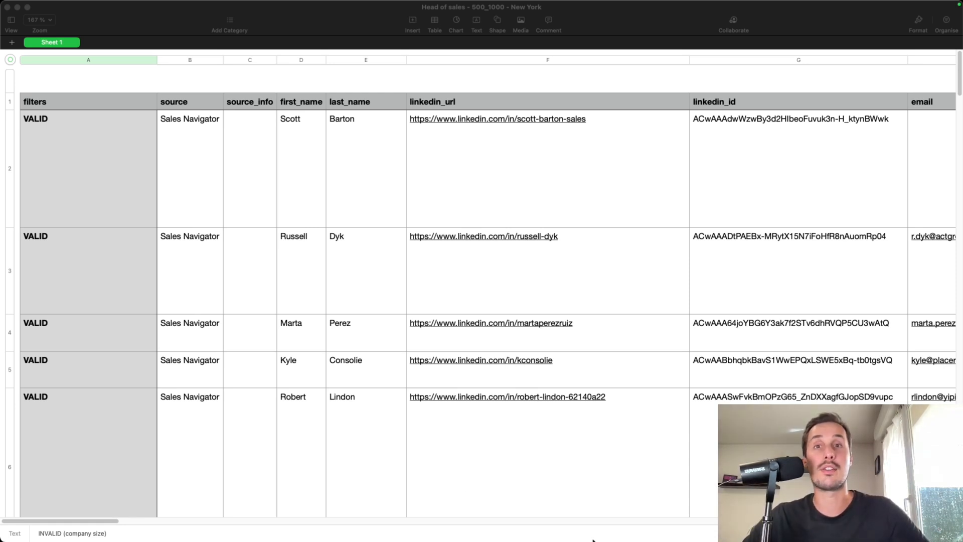
click(60, 104)
click(60, 104)
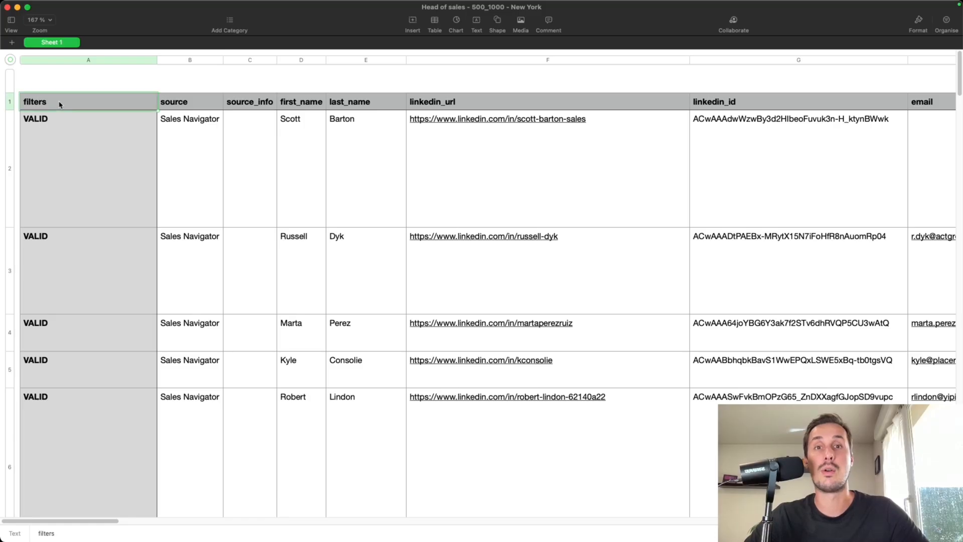
click(71, 138)
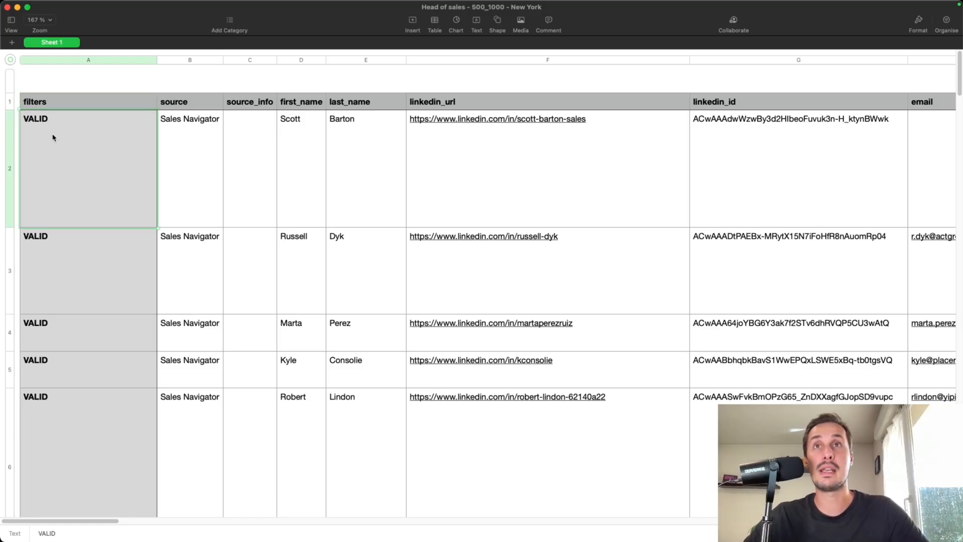
click(86, 256)
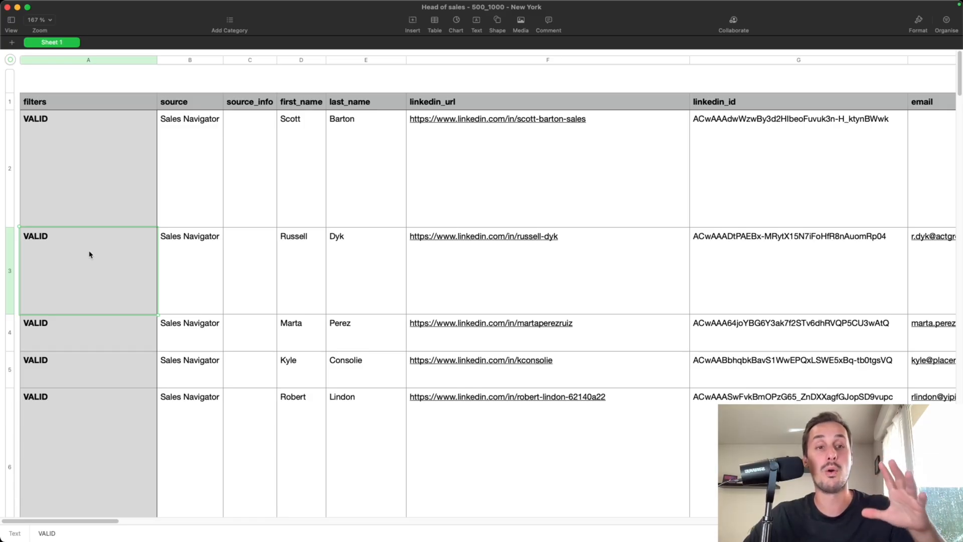
drag(959, 79, 956, 299)
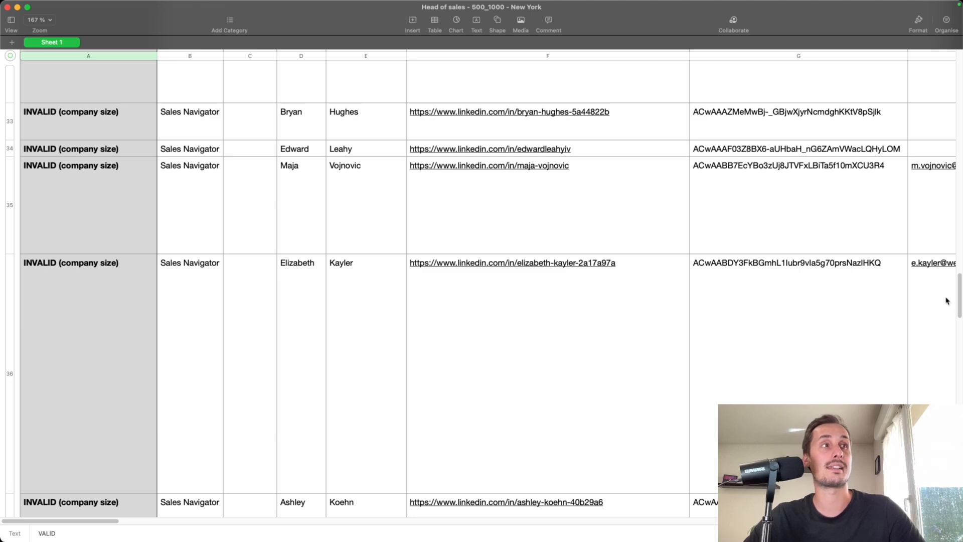
drag(957, 301, 958, 228)
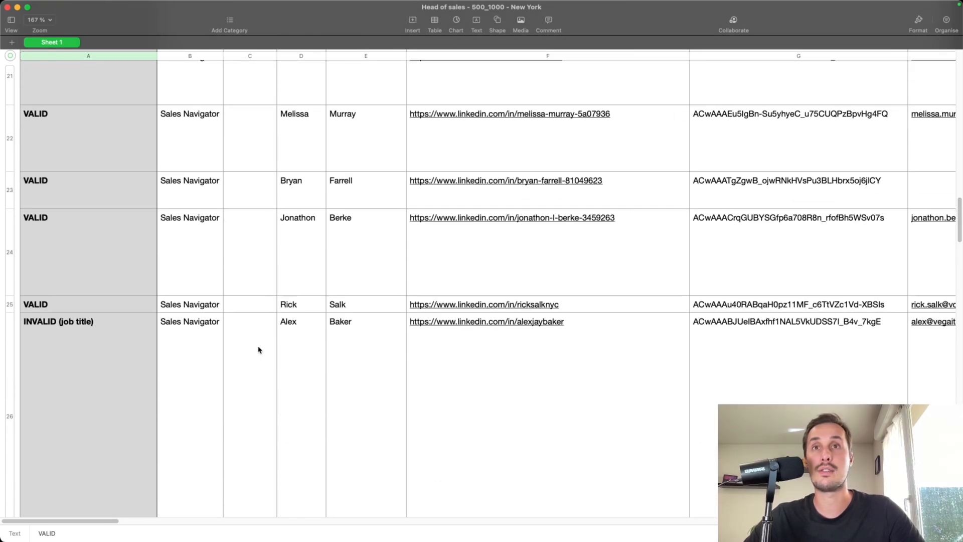
scroll(89, 370, down, 2)
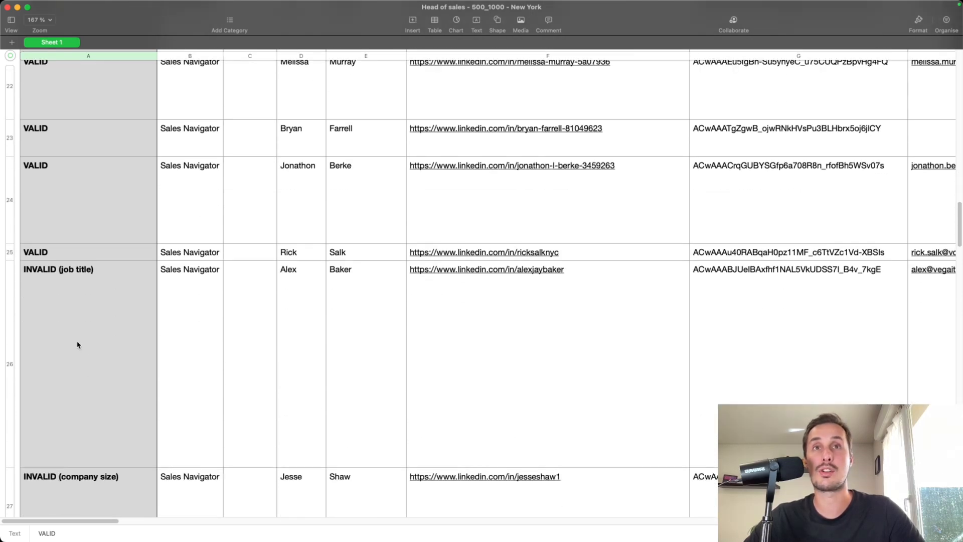
click(294, 322)
scroll(295, 321, down, 2)
drag(101, 521, 229, 521)
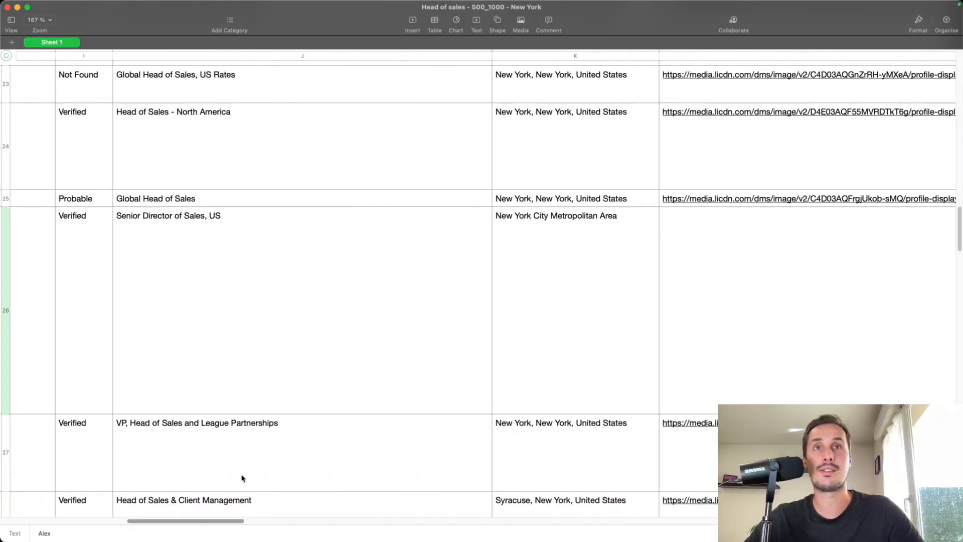
scroll(246, 446, down, 2)
click(193, 195)
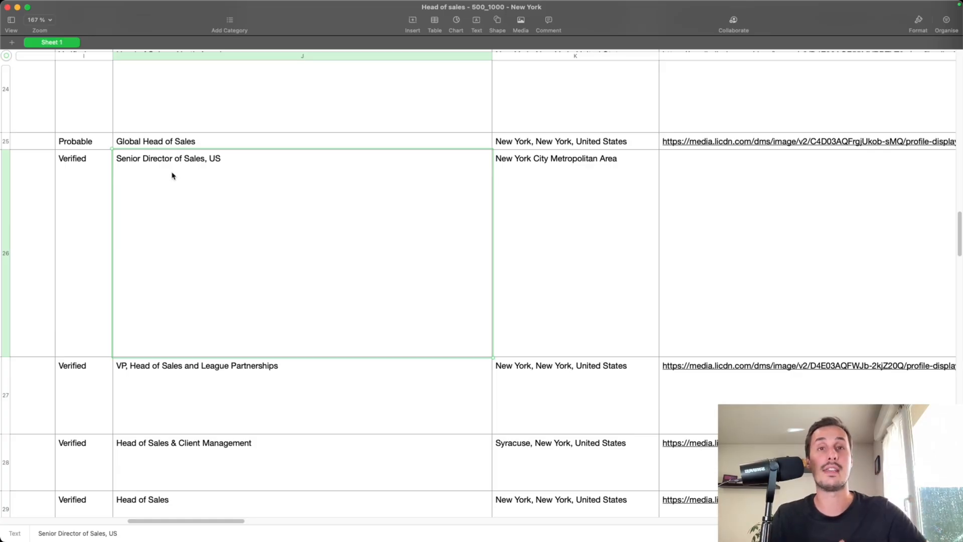
mouse_move(195, 522)
mouse_down()
mouse_move(43, 517)
mouse_move(193, 524)
mouse_up()
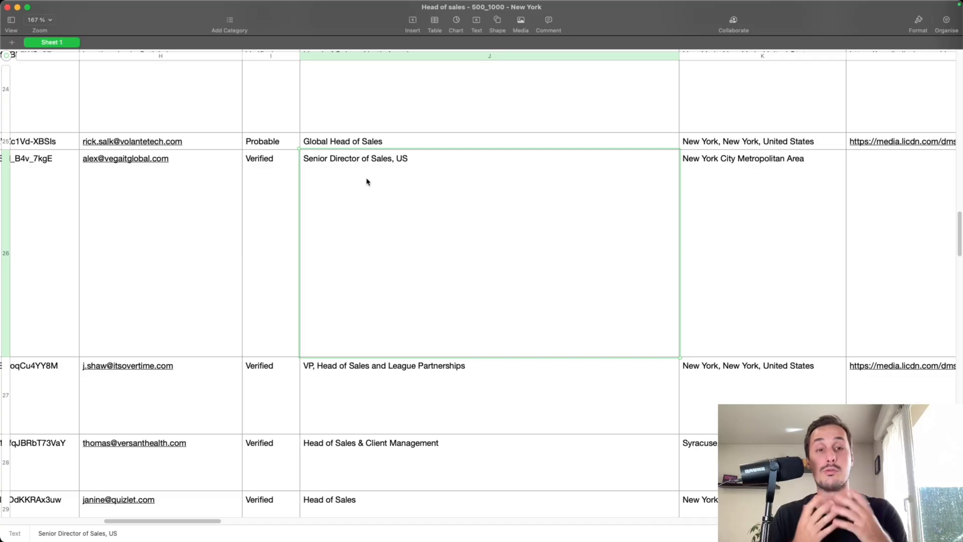
scroll(367, 182, left, 15)
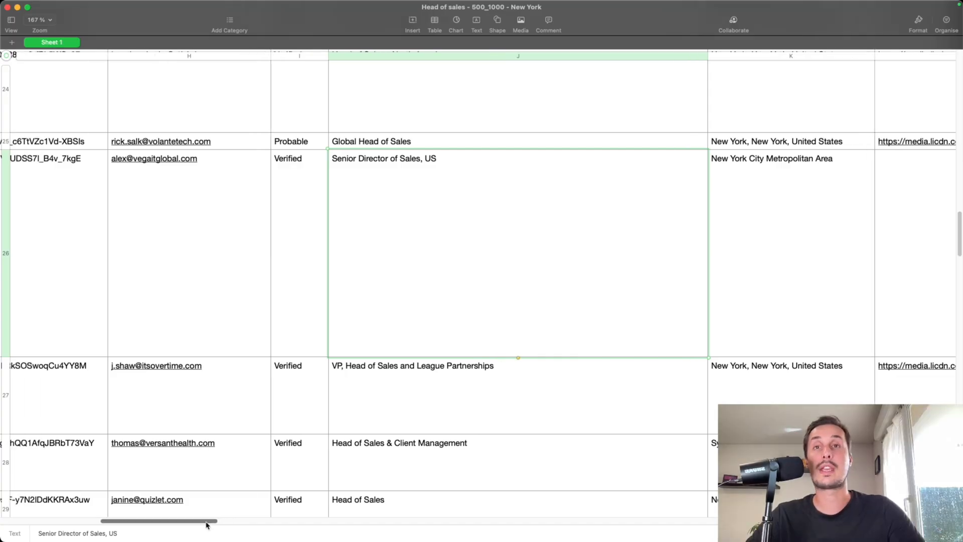
drag(961, 236, 943, 47)
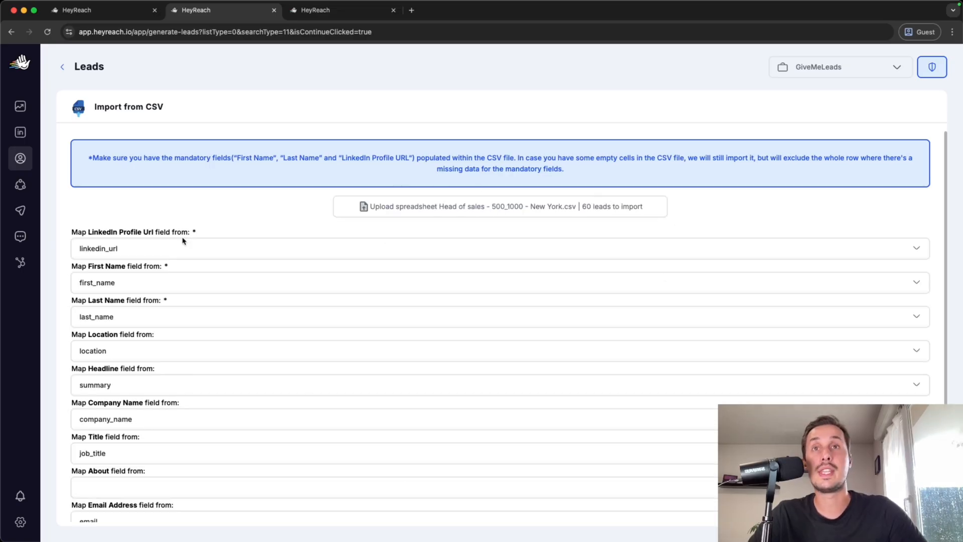
Review the CSV field mappings, keeping the required First Name mapping as is
scroll(180, 239, down, 1)
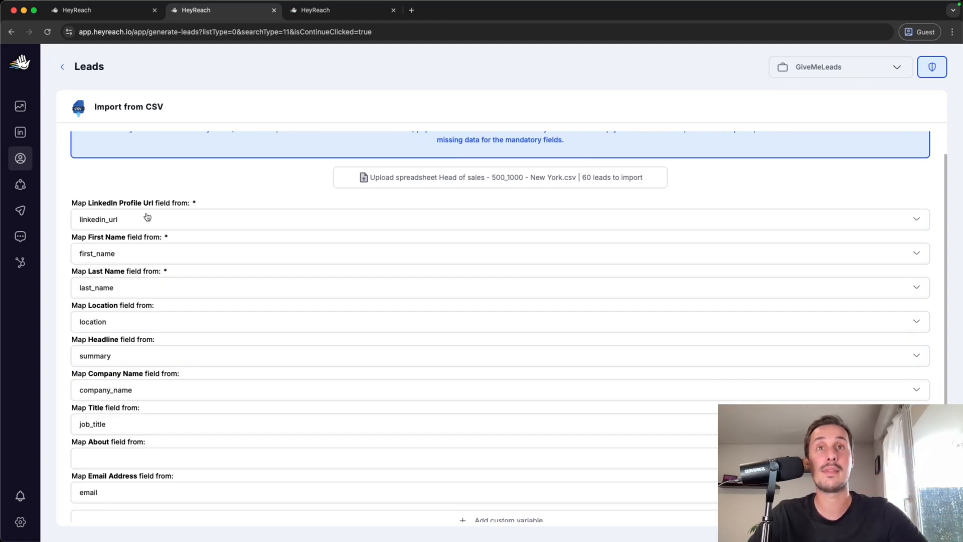
scroll(78, 230, up, 1)
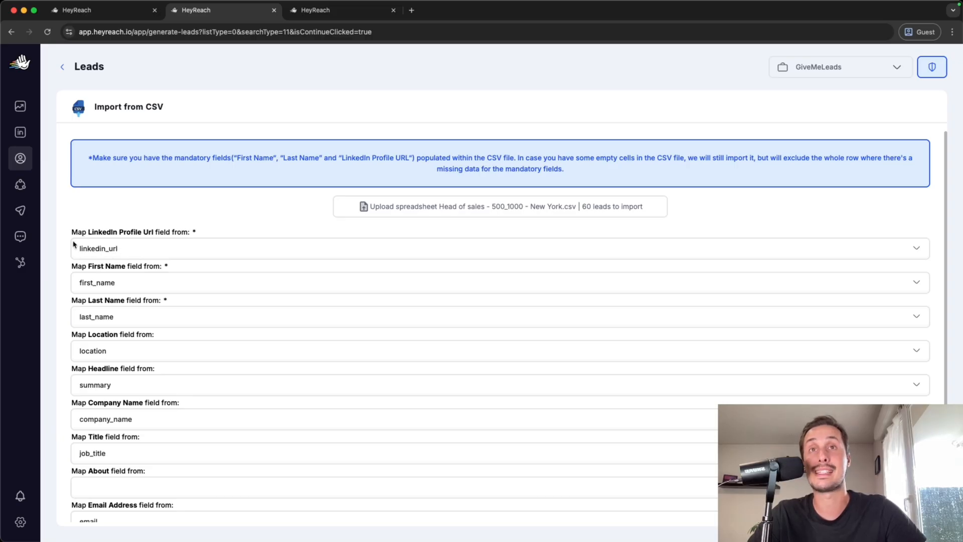
scroll(116, 221, down, 2)
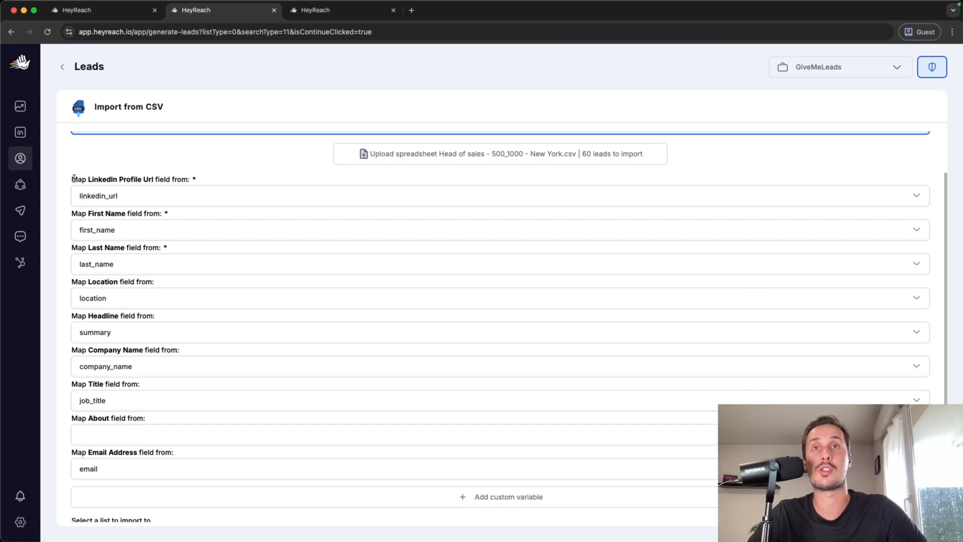
drag(88, 213, 126, 212)
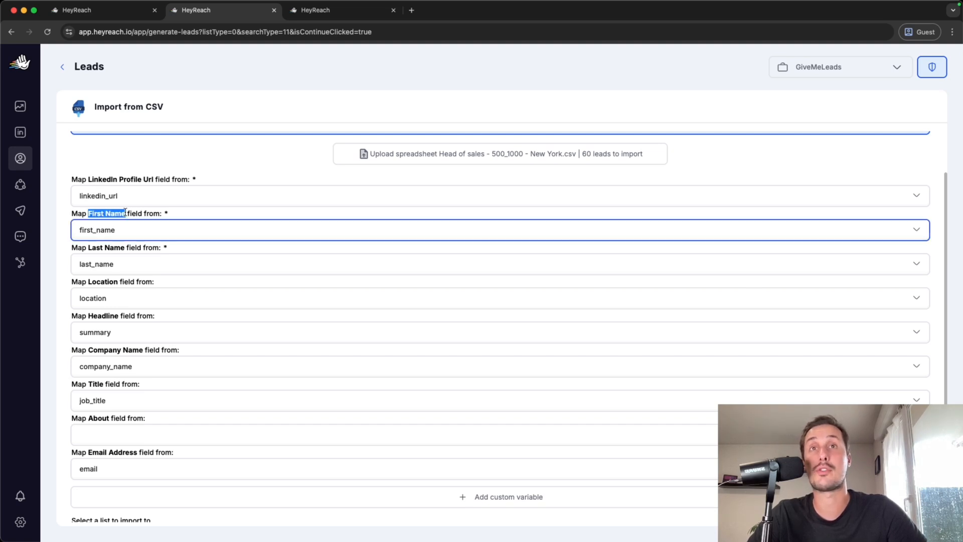
click(68, 212)
scroll(75, 213, down, 1)
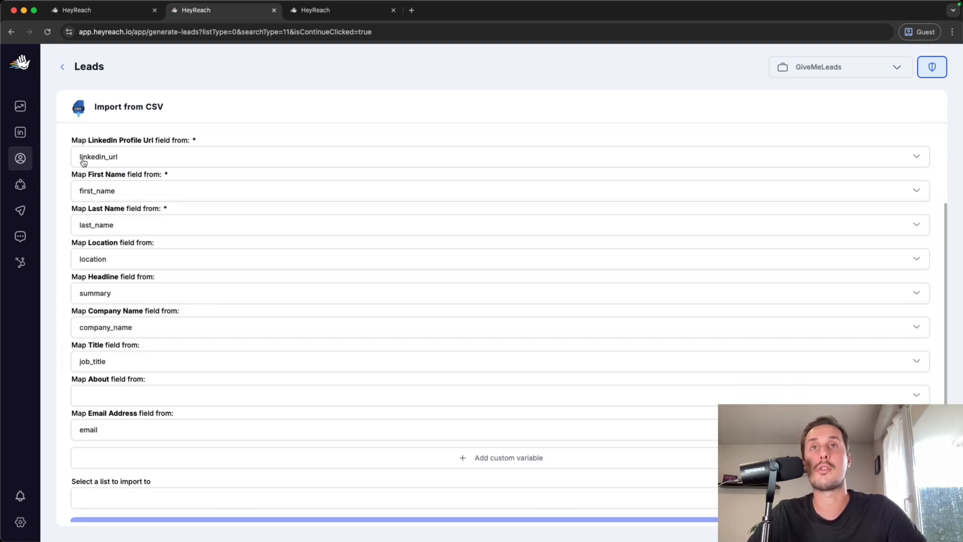
scroll(104, 236, down, 1)
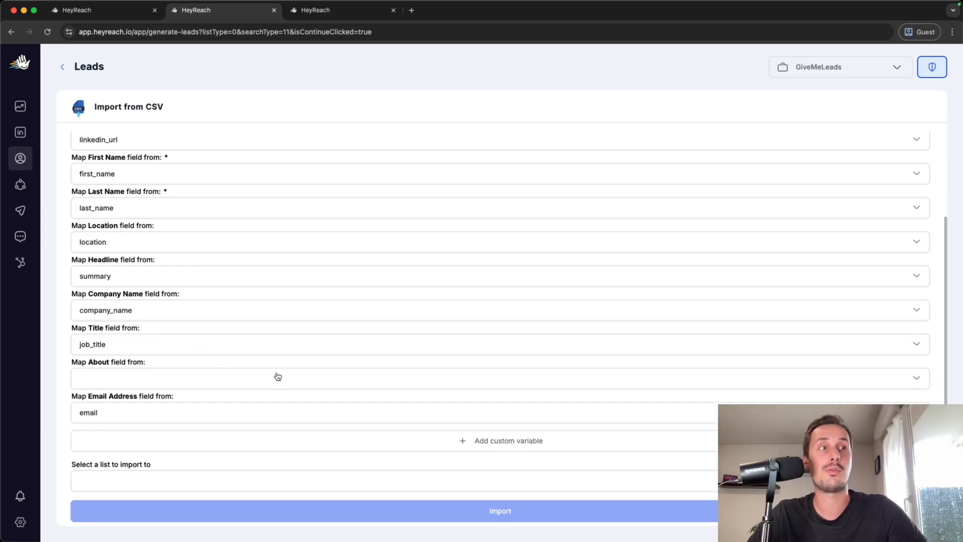
drag(151, 464, 95, 465)
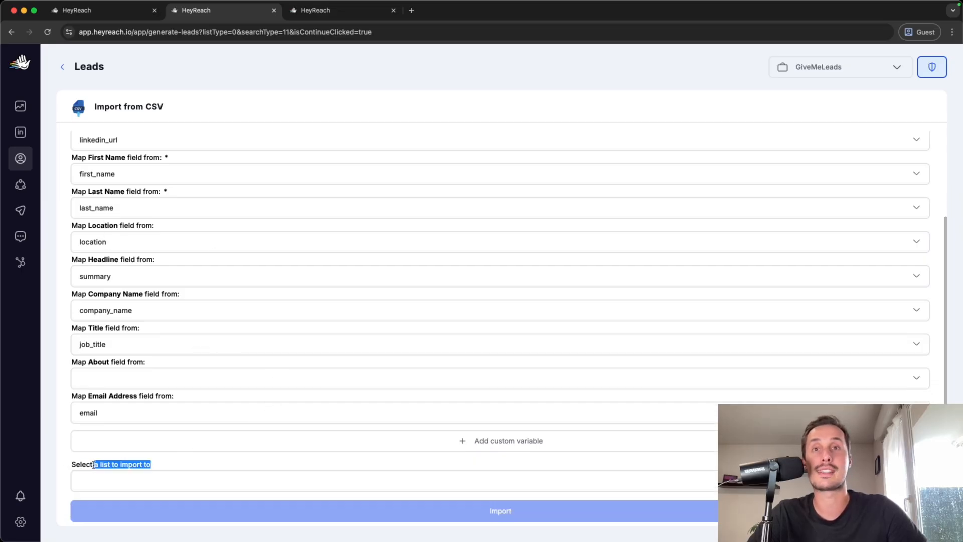
Import the 60 leads into the 'Head of Sales - 500/1000 - New York' list
click(422, 483)
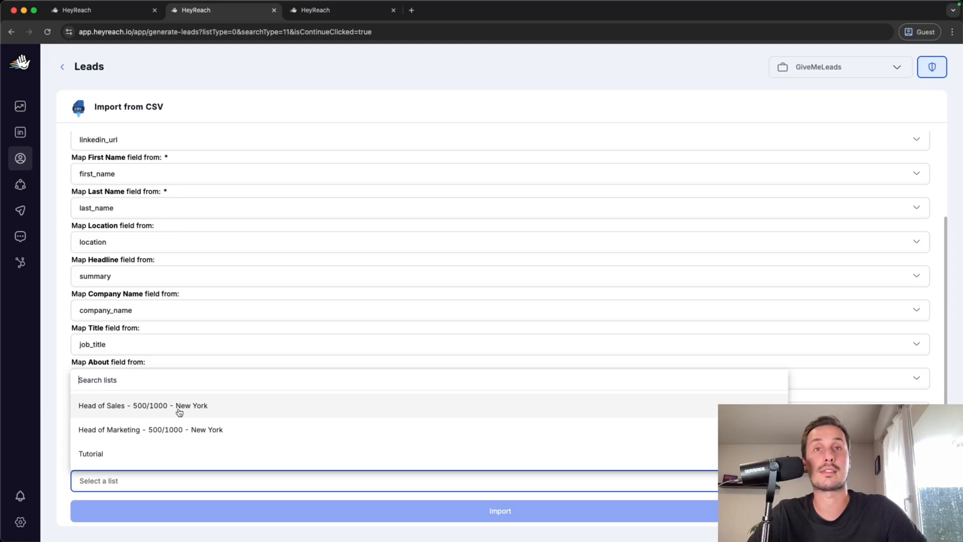
click(257, 410)
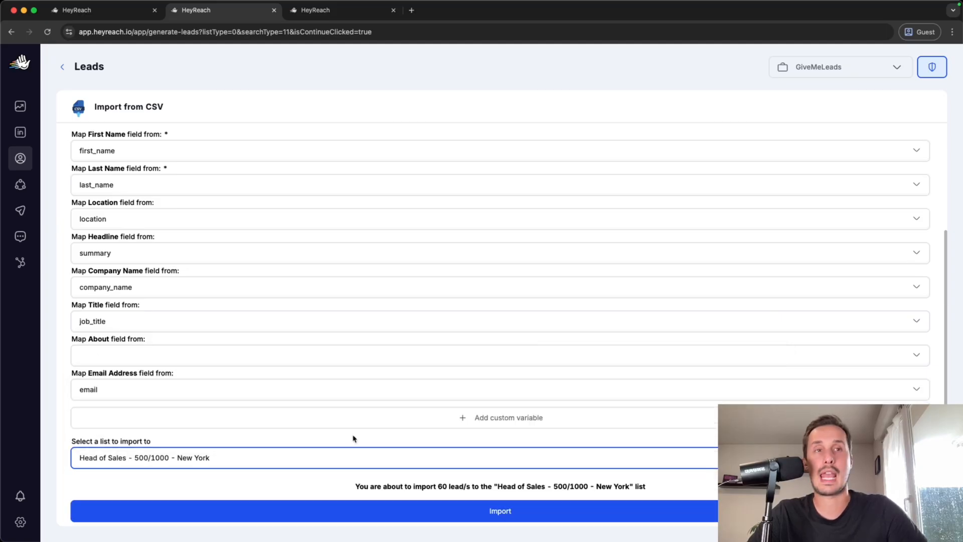
click(324, 517)
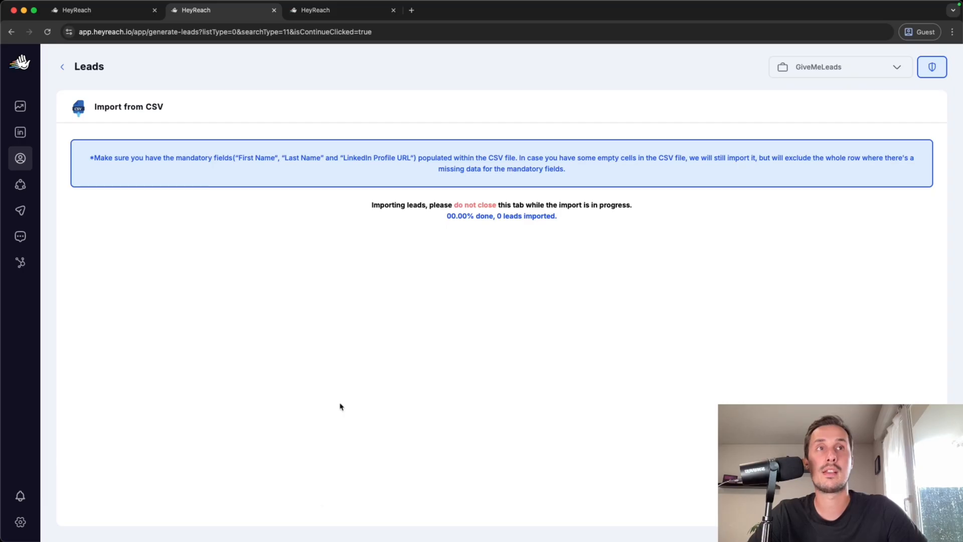
scroll(209, 203, down, 1)
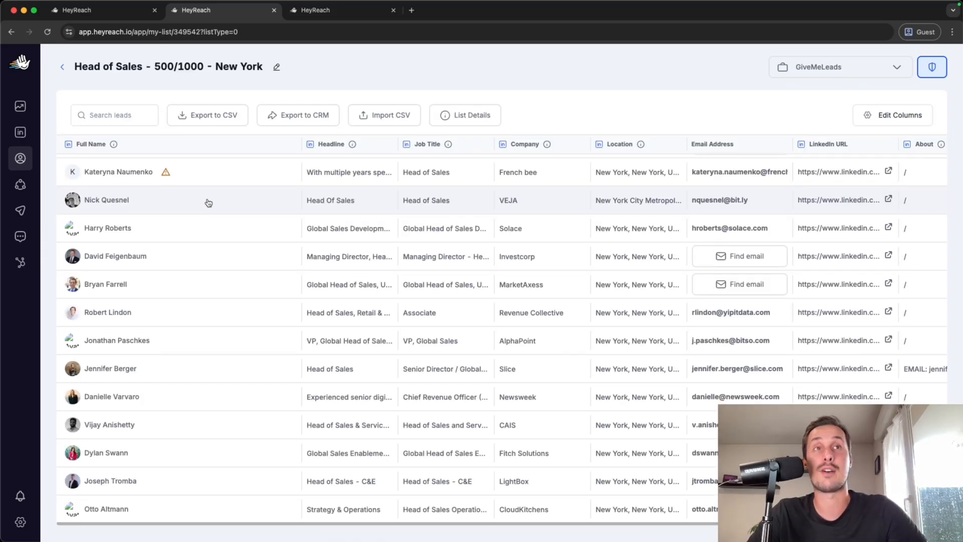
scroll(209, 203, down, 2)
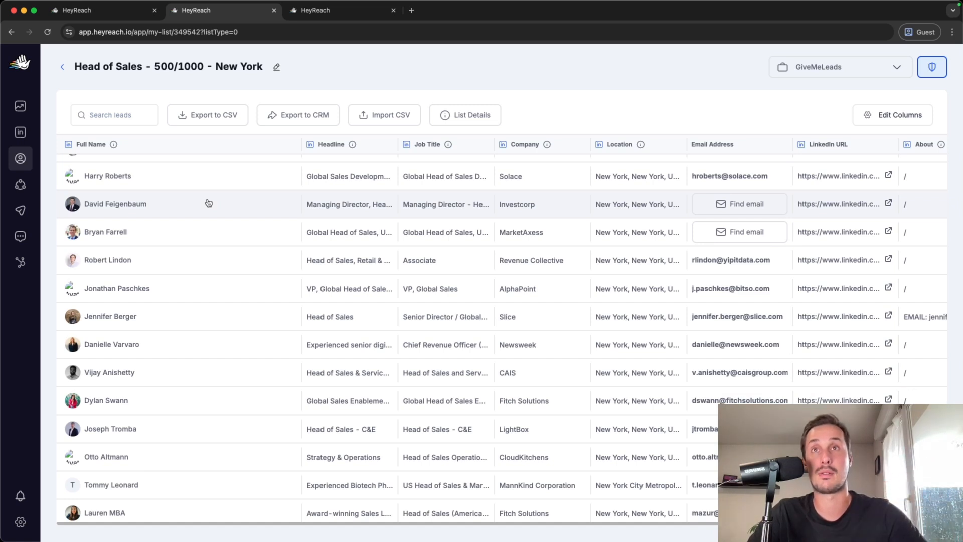
click(20, 212)
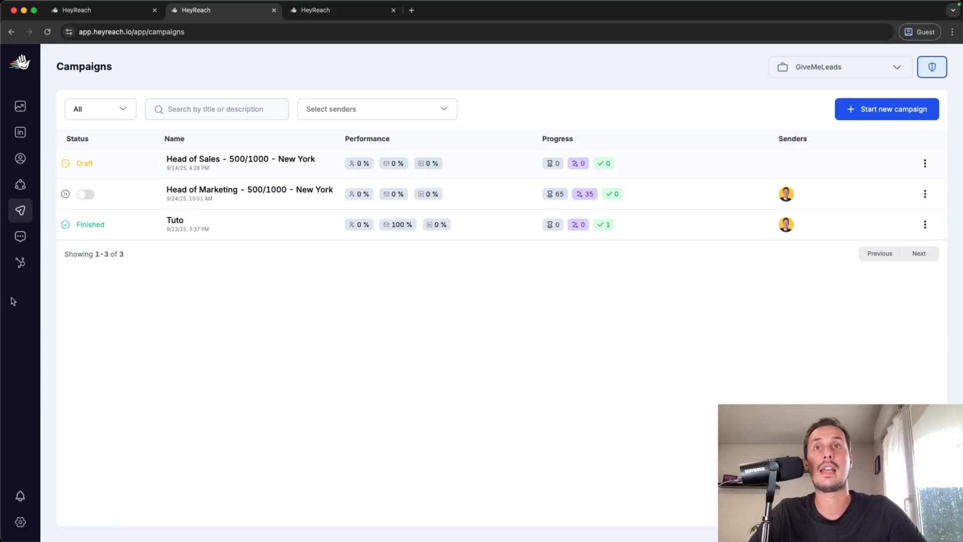
click(219, 164)
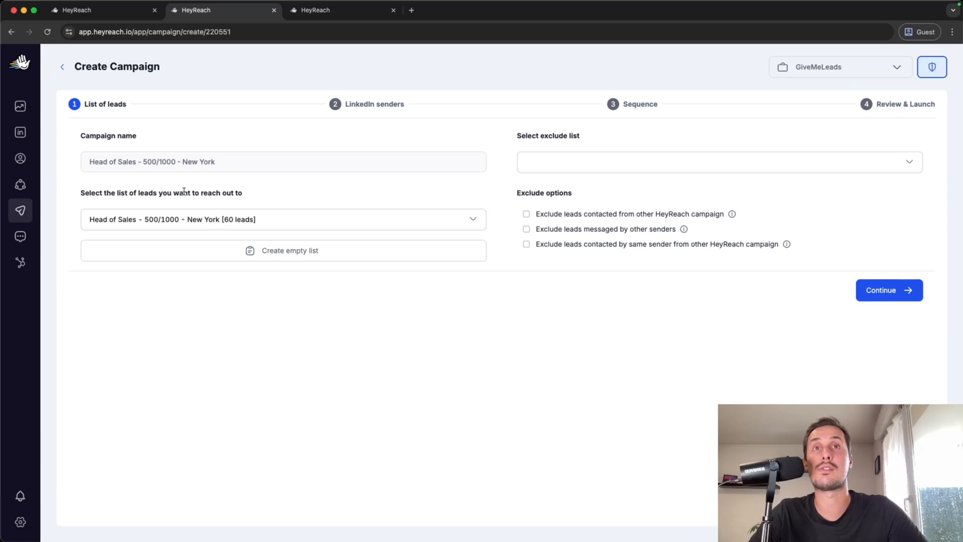
click(128, 222)
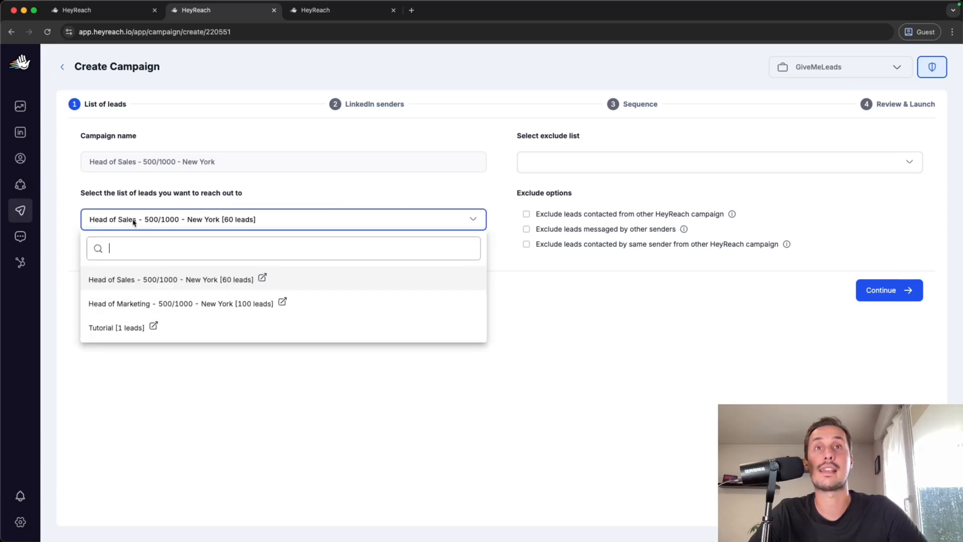
click(236, 279)
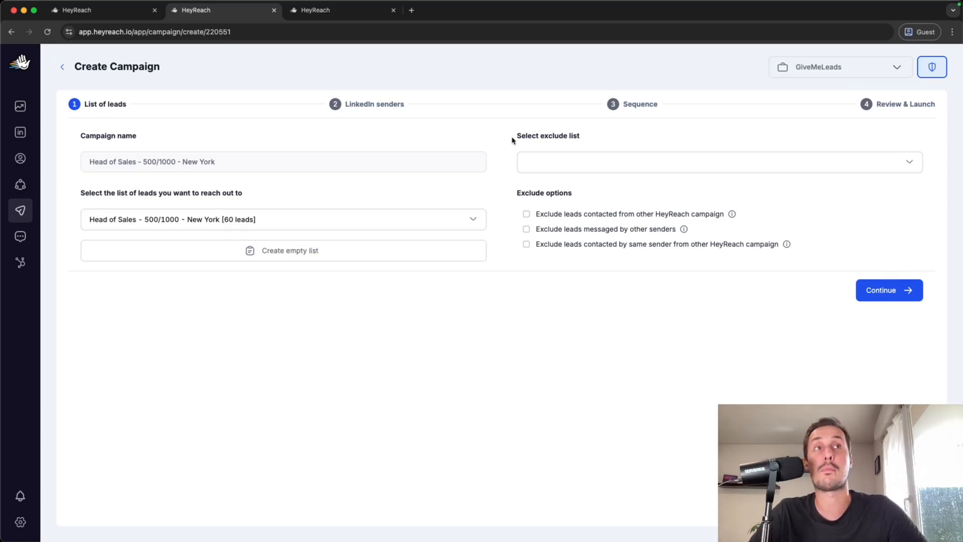
drag(518, 137, 591, 141)
click(591, 141)
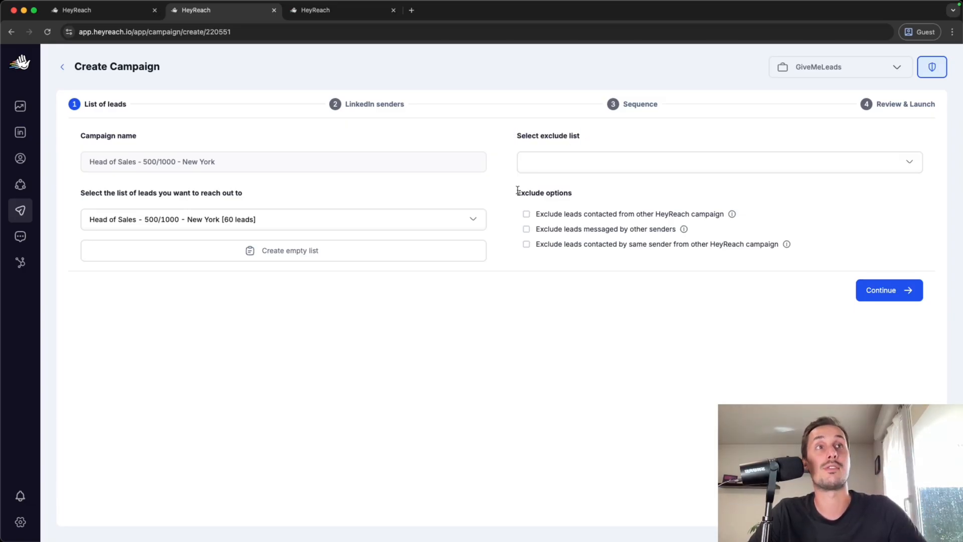
drag(517, 190, 578, 193)
click(611, 198)
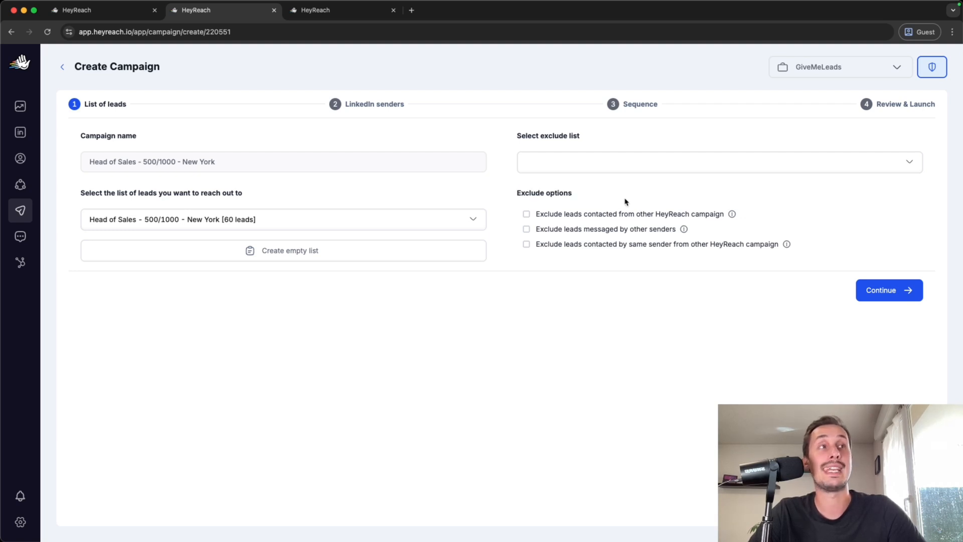
Go to the LinkedIn senders step and tick the free LinkedIn account as sender
click(916, 296)
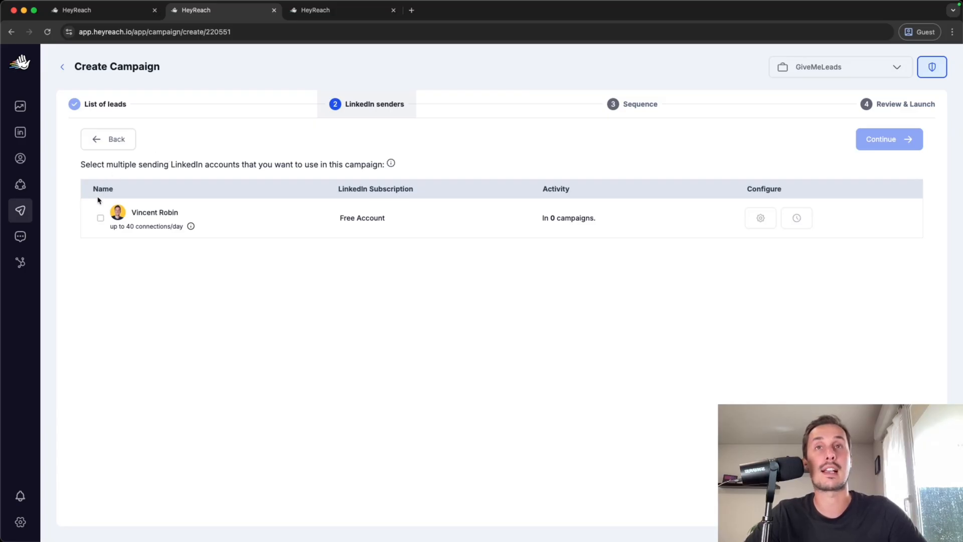
click(101, 219)
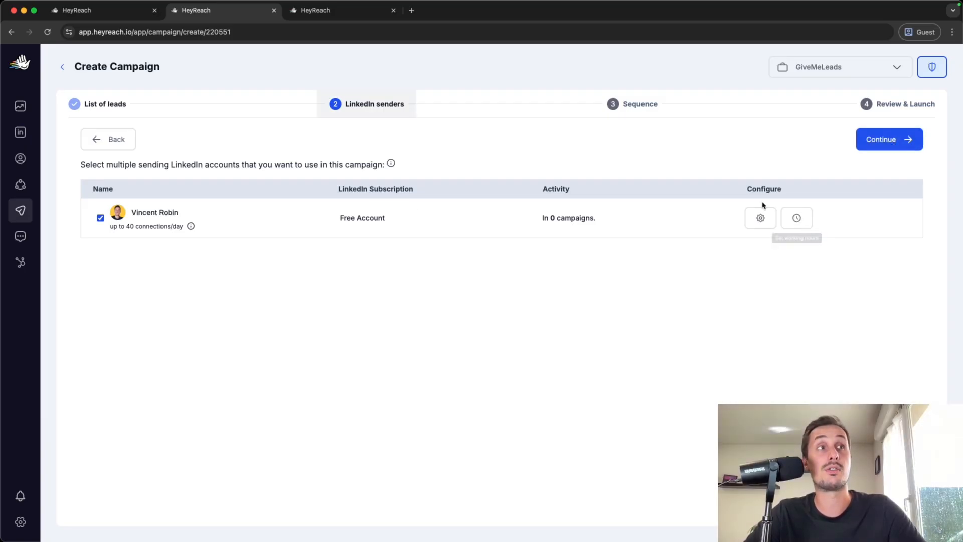
Change the sender's working-hours timezone to New York (Eastern Standard Time) and save the schedule
click(799, 220)
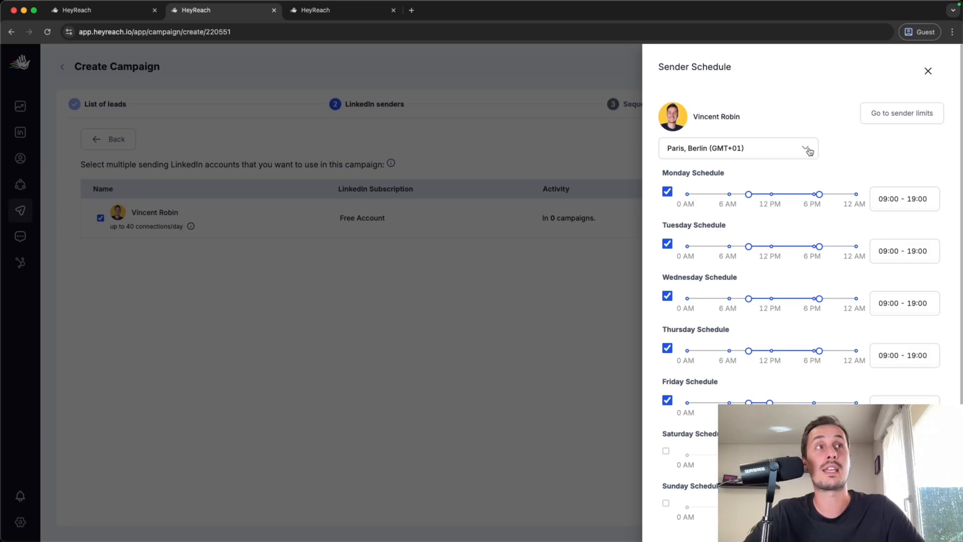
click(807, 151)
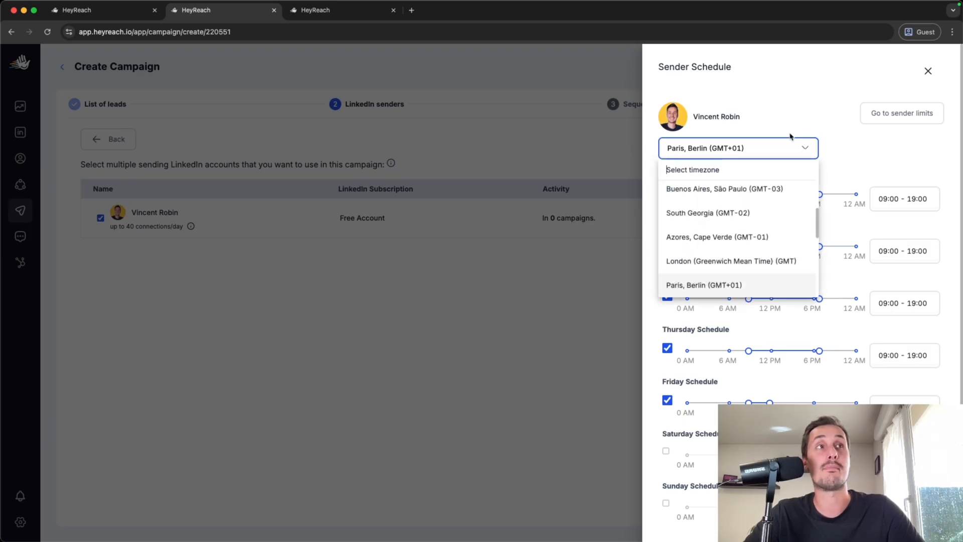
text(new)
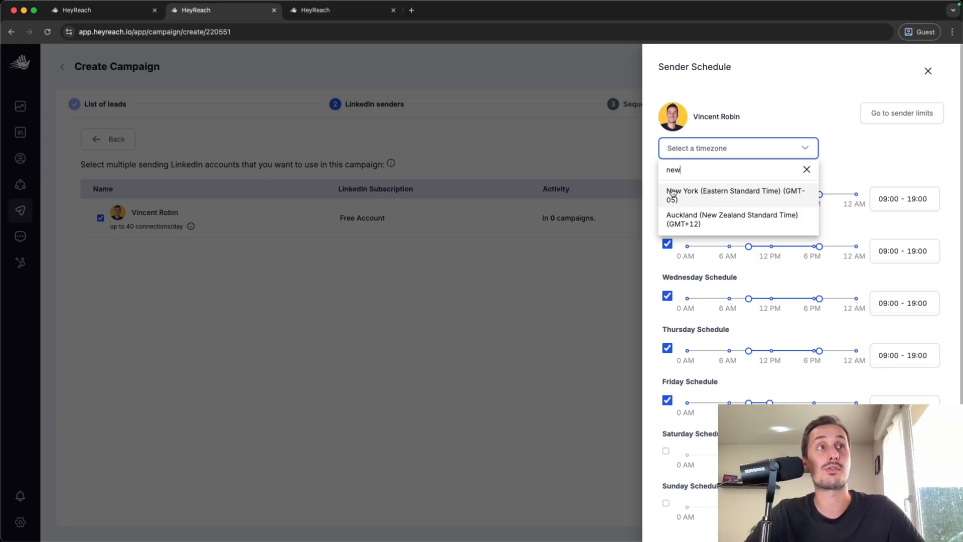
click(681, 195)
scroll(761, 132, down, 2)
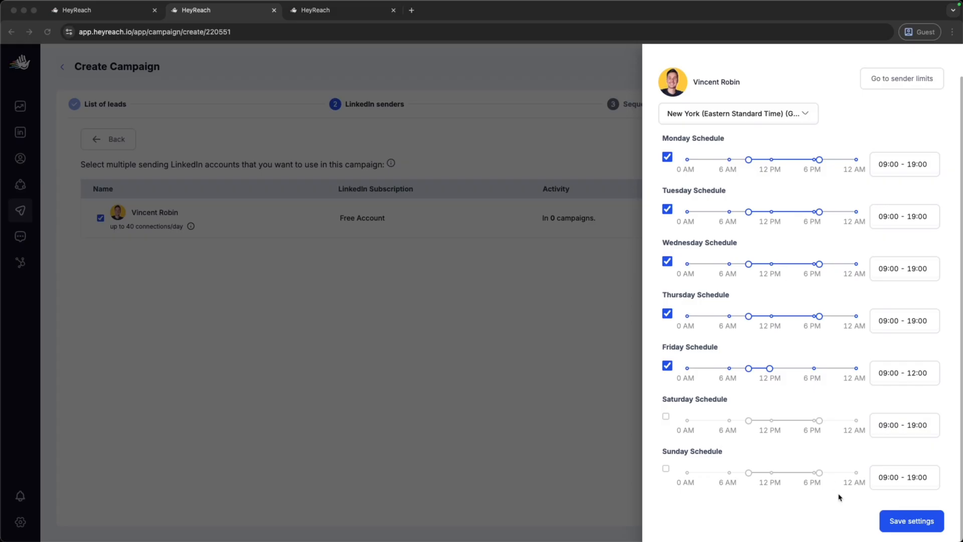
click(920, 523)
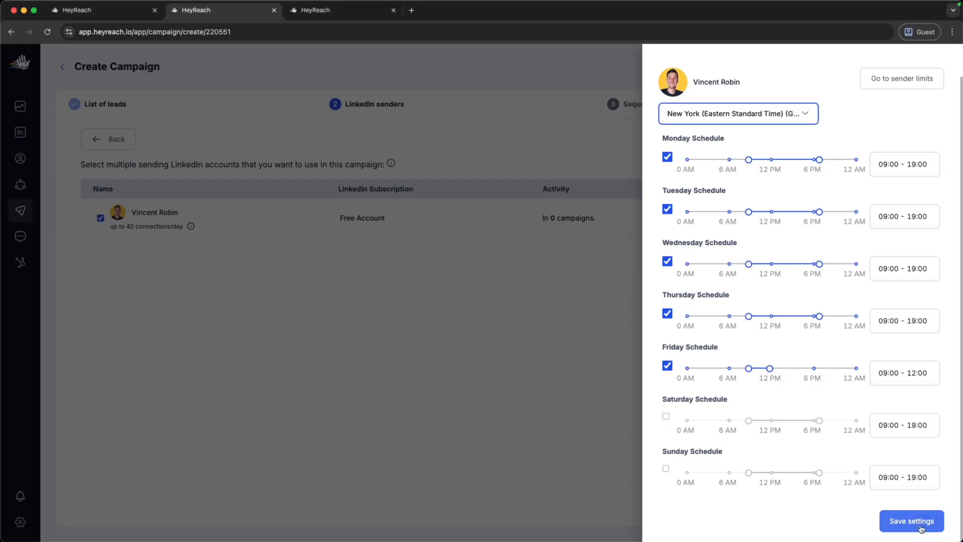
click(912, 522)
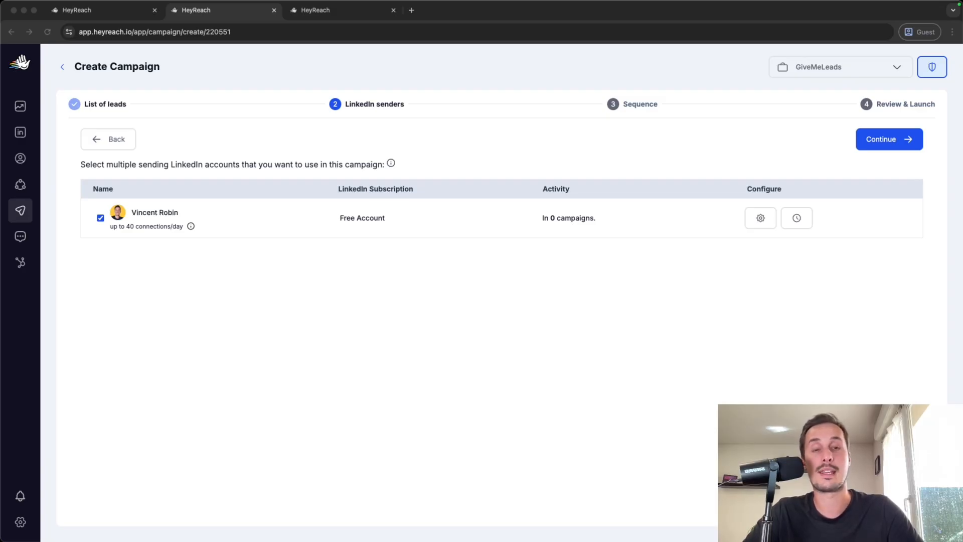
click(523, 313)
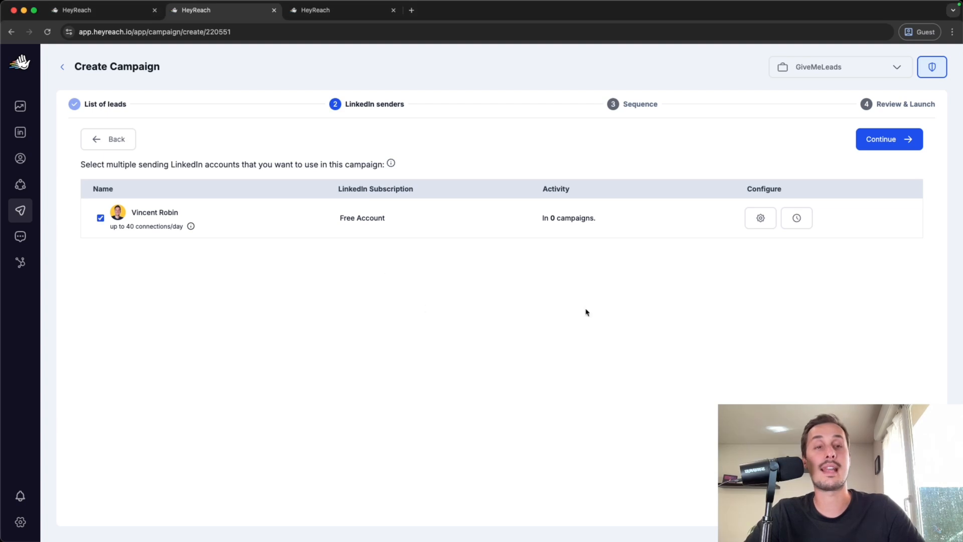
Add Send Connection Request as the first sequence step, no note, withdrawn after 25 days
click(886, 140)
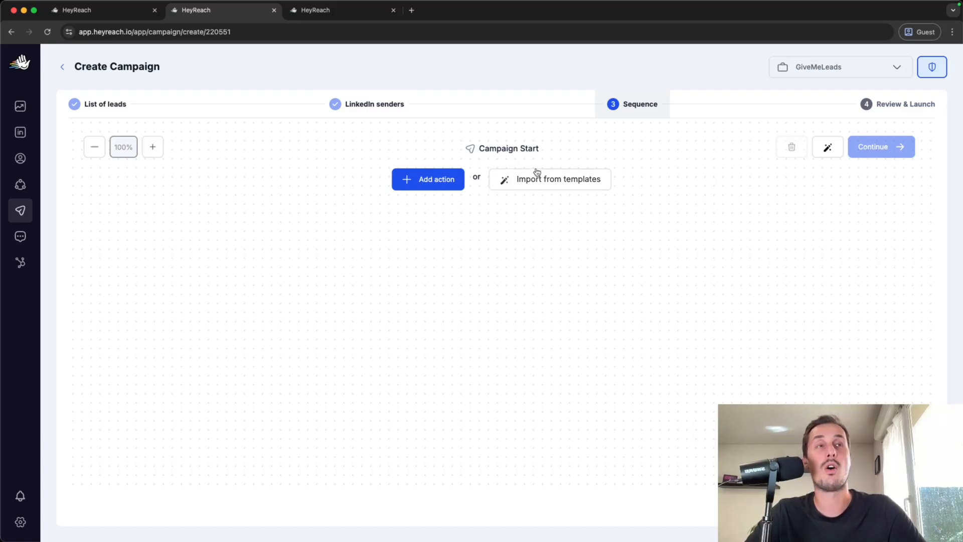
click(436, 188)
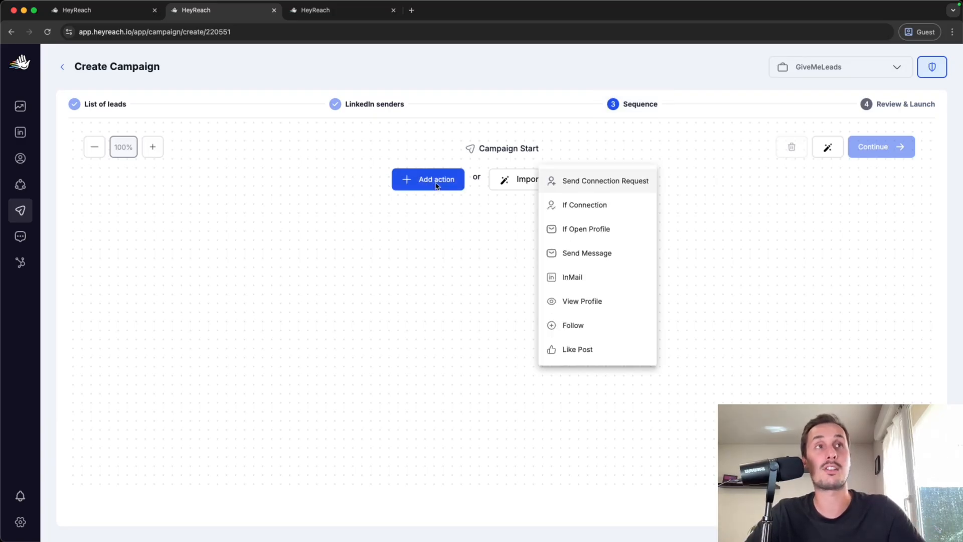
click(607, 183)
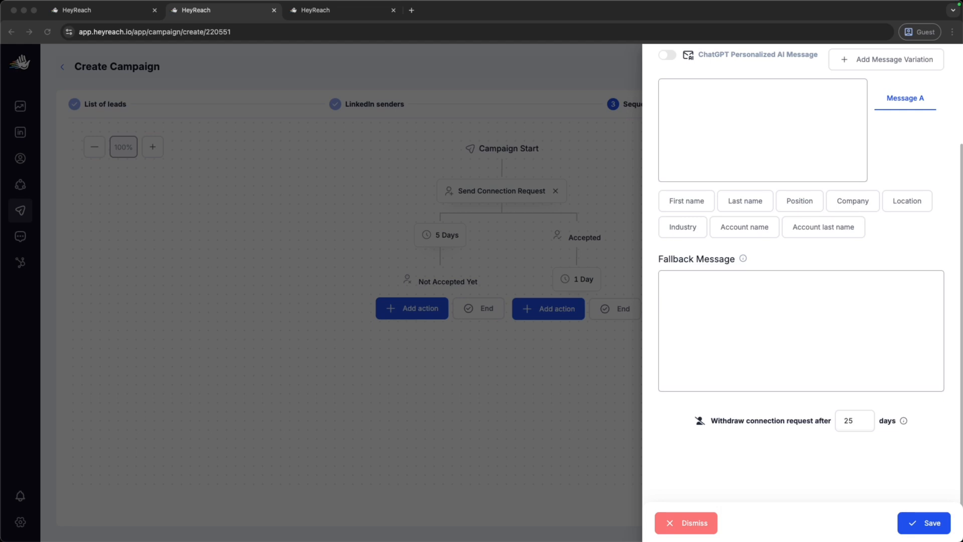
click(724, 436)
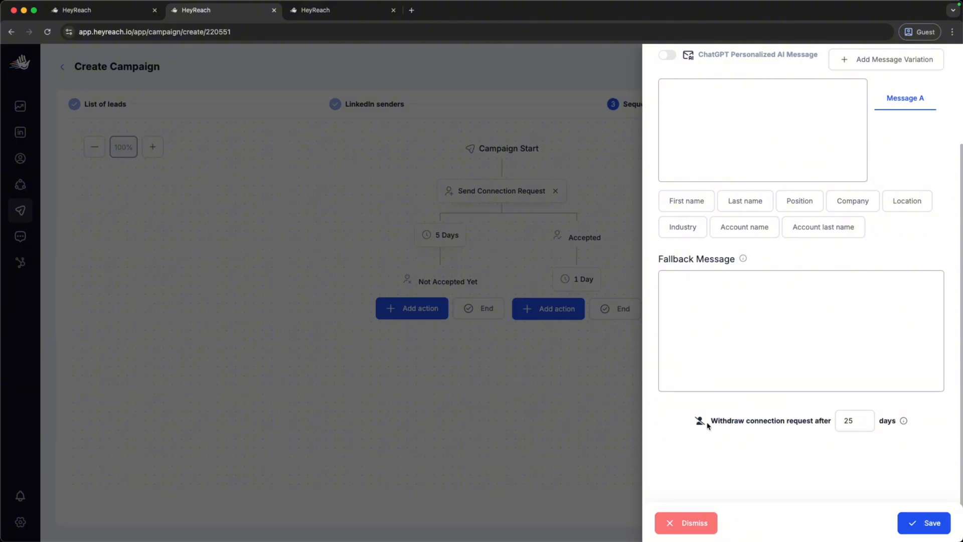
drag(707, 424, 787, 421)
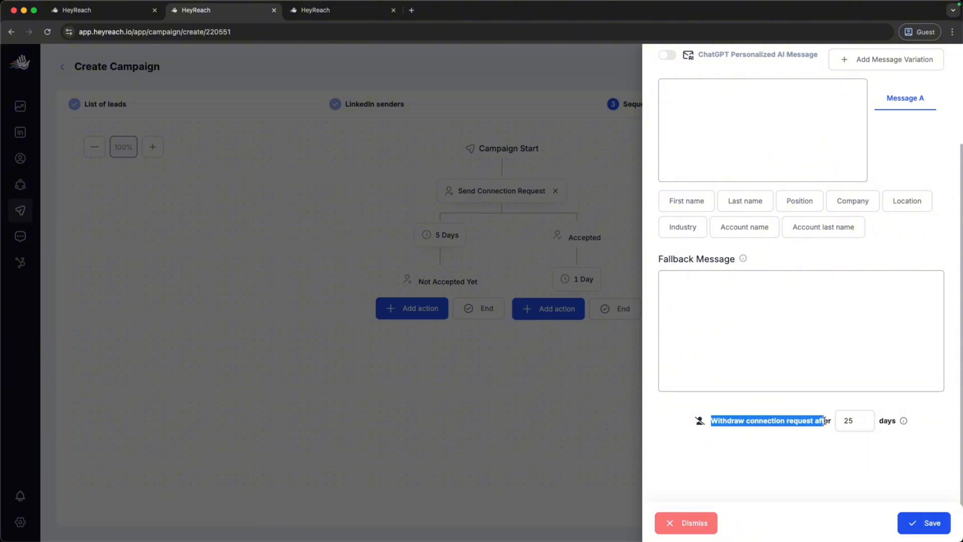
click(761, 423)
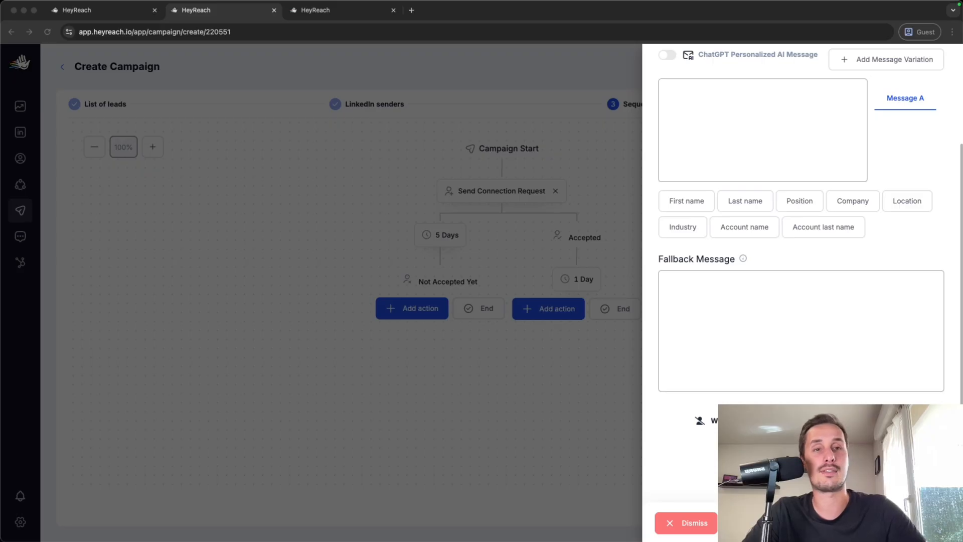
click(853, 528)
click(919, 526)
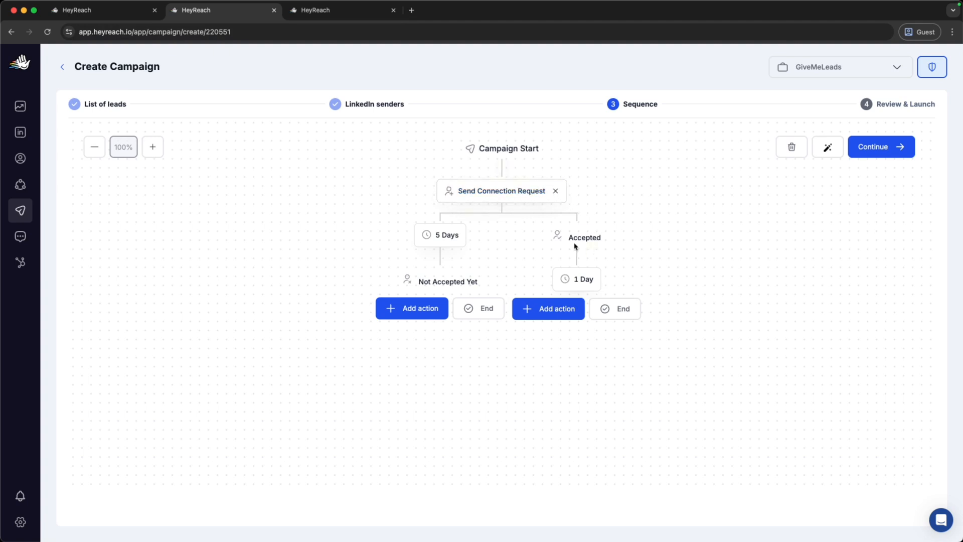
Change the wait after acceptance from 1 day to 2 days
click(580, 276)
click(469, 285)
click(470, 318)
Add a Send Message step greeting the lead by first name and asking the Sales Navigator question
click(546, 313)
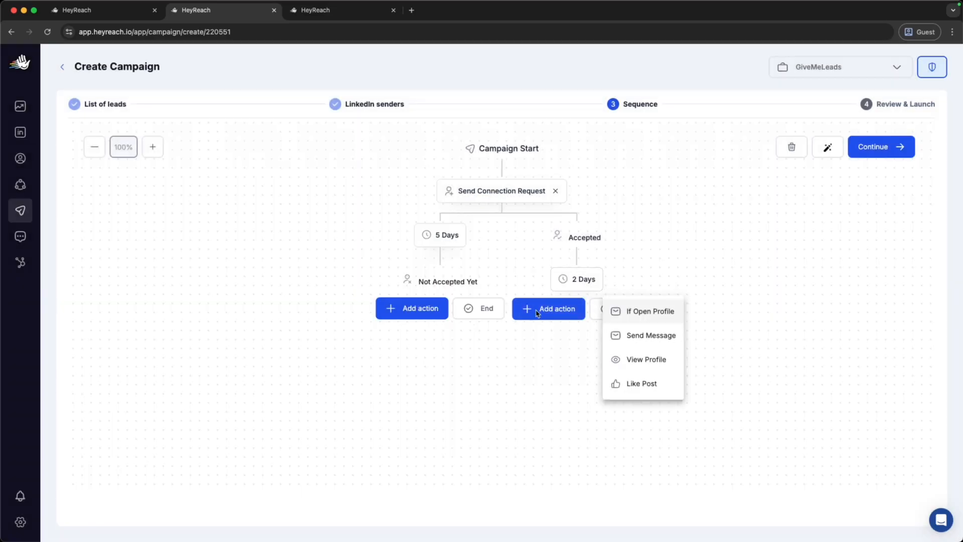
click(632, 341)
click(677, 133)
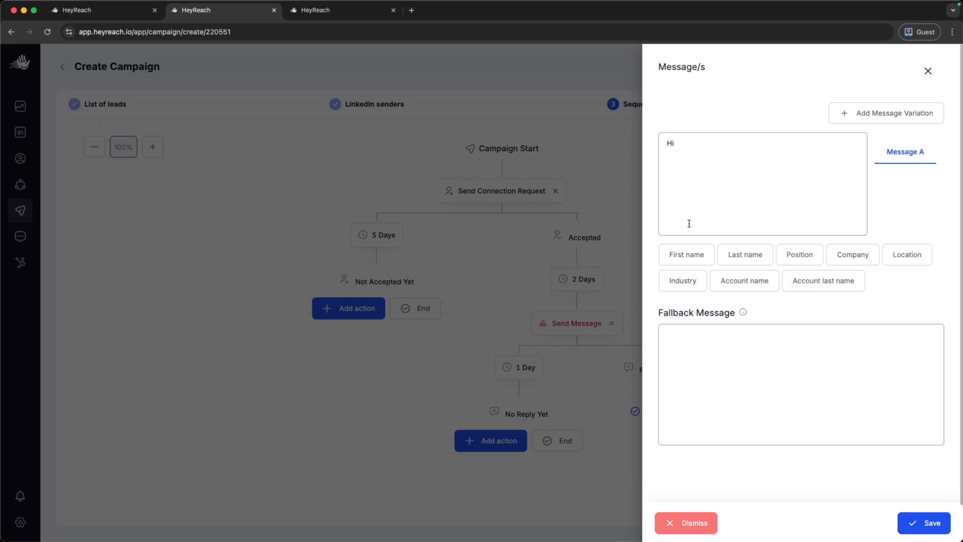
click(699, 260)
text(,)
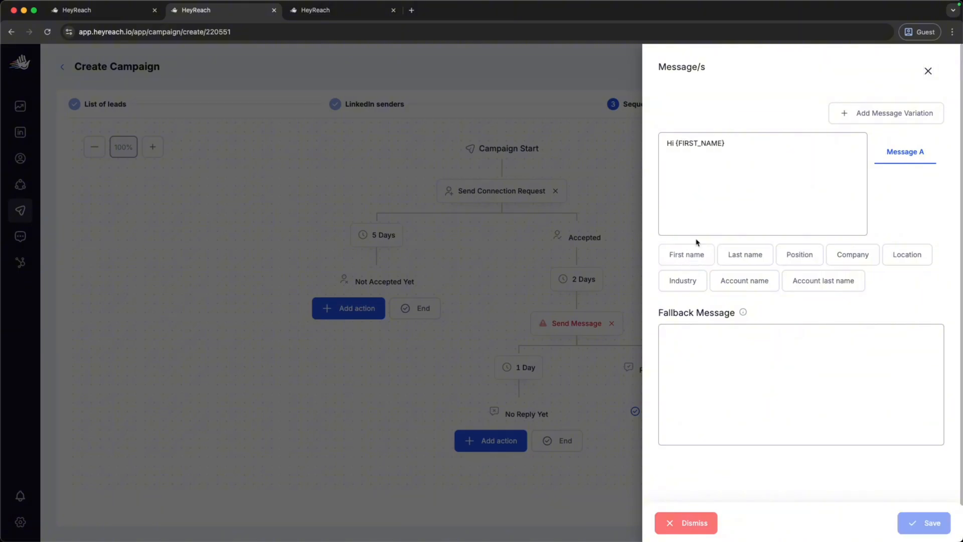
text(Do you use LinkedIn Sales Navigator to export leads?)
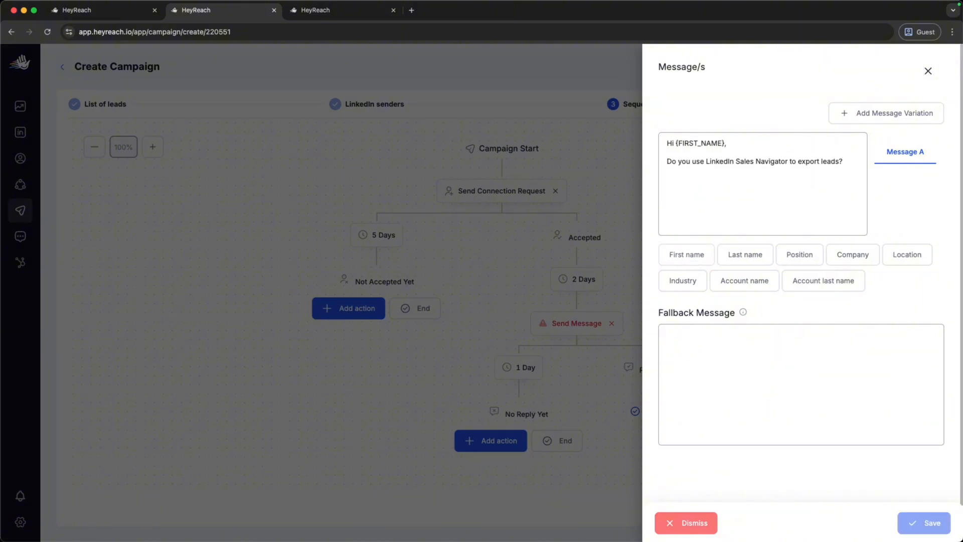
right_click(735, 146)
click(712, 162)
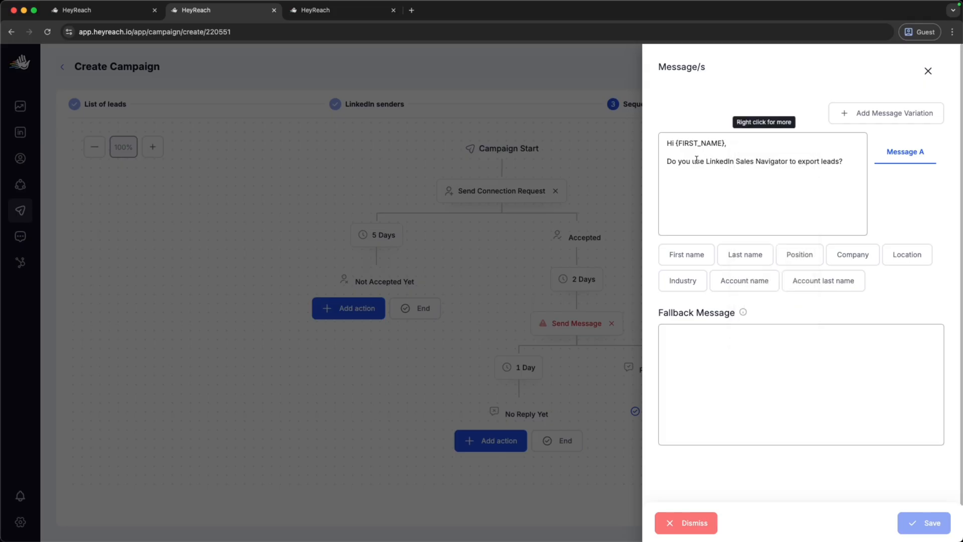
click(781, 161)
Copy the message into the fallback without the first-name variable, then save the step
key(super+a)
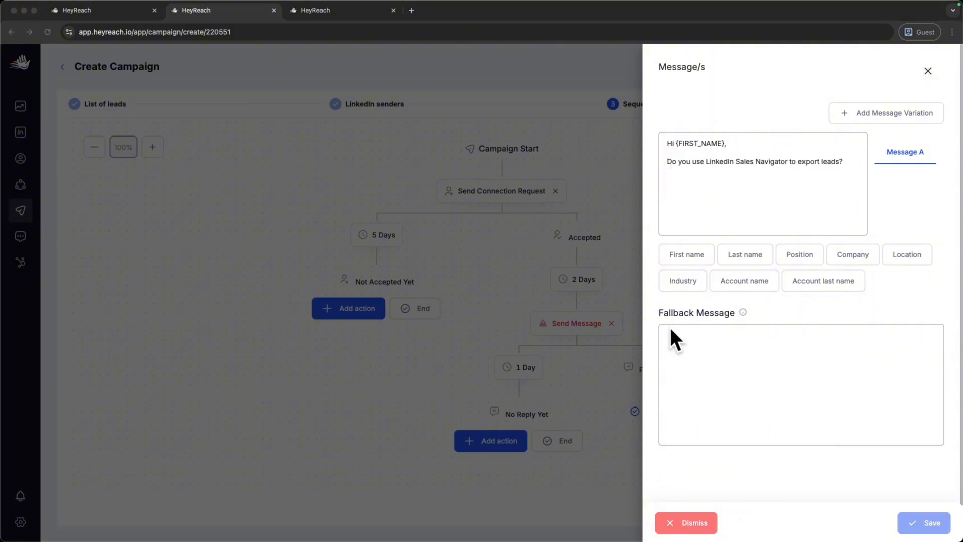
click(854, 149)
drag(852, 159, 664, 143)
key(super+c)
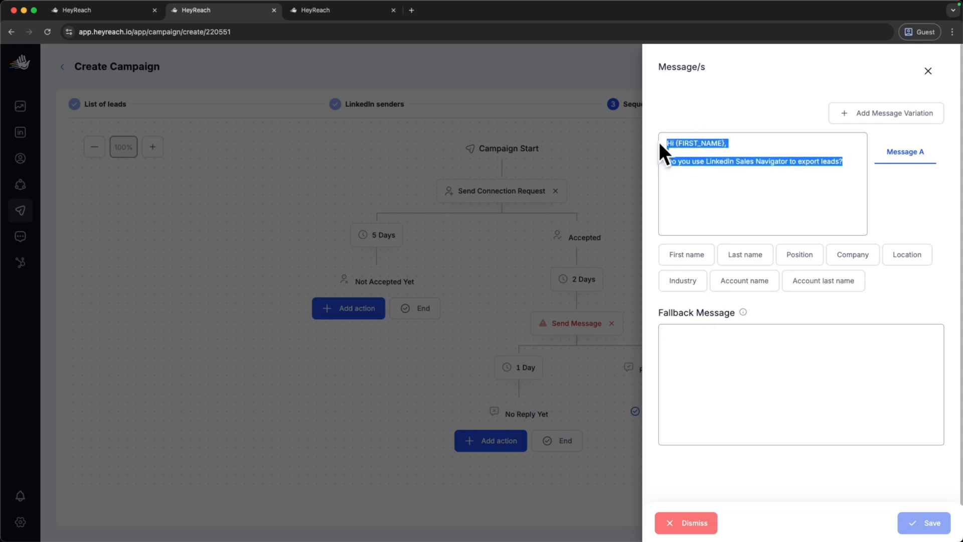
click(727, 346)
key(super+v)
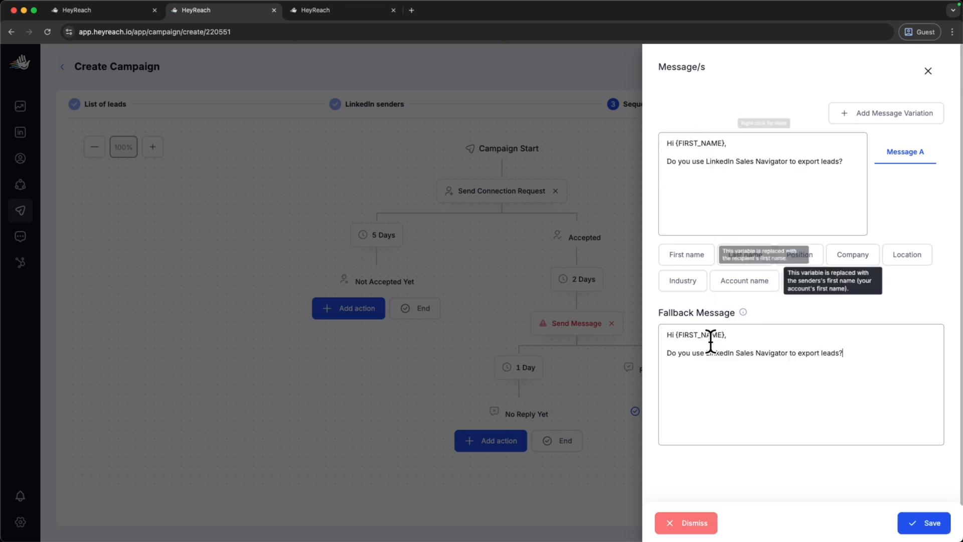
drag(725, 337, 672, 336)
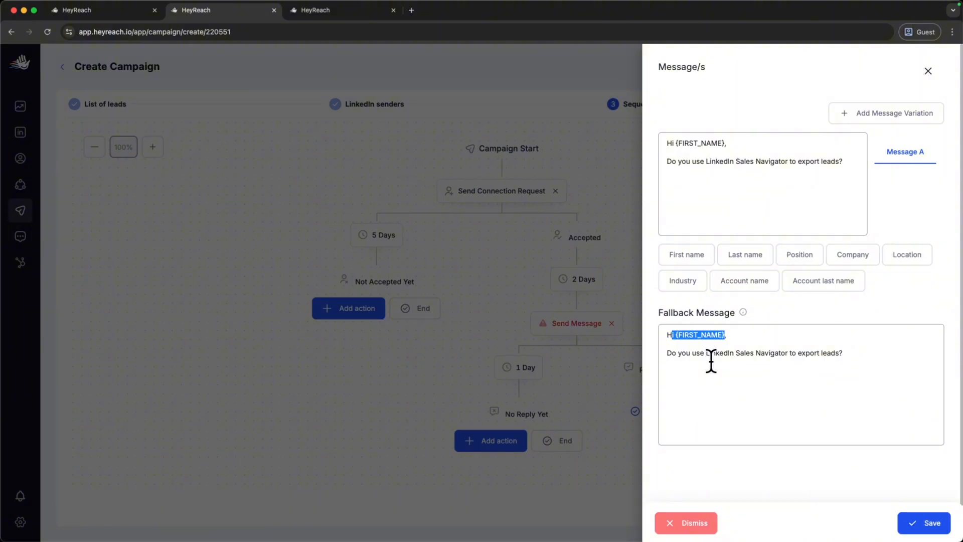
key(BackSpace)
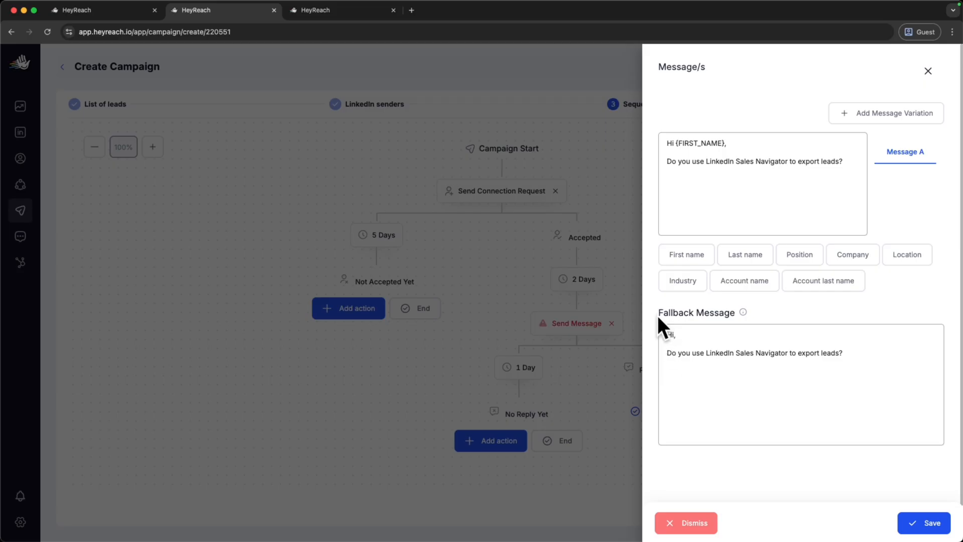
drag(857, 162, 665, 142)
click(729, 378)
drag(729, 145, 673, 139)
click(753, 161)
click(928, 524)
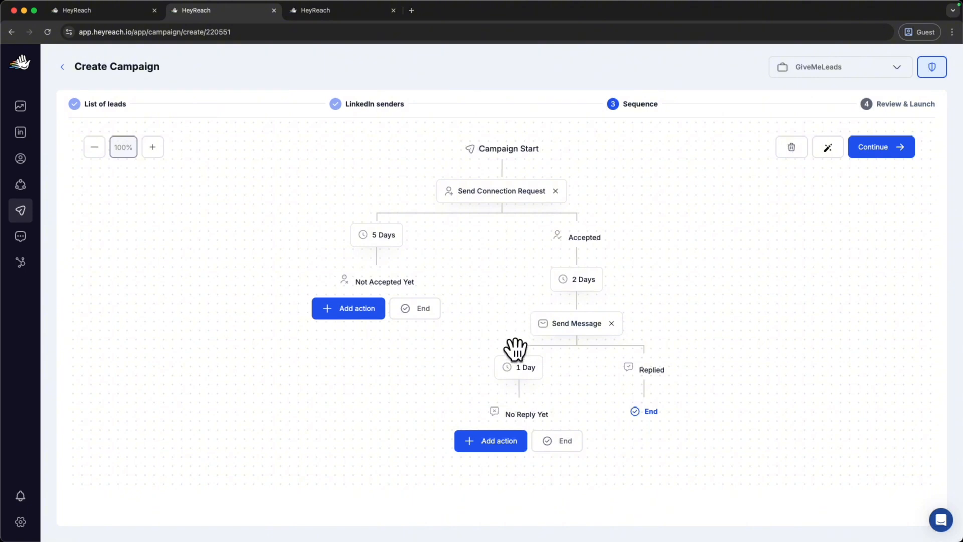
After 3 days without reply, add a second message reading 'Quick follow-uop'
click(516, 368)
double_click(469, 285)
click(478, 320)
click(502, 442)
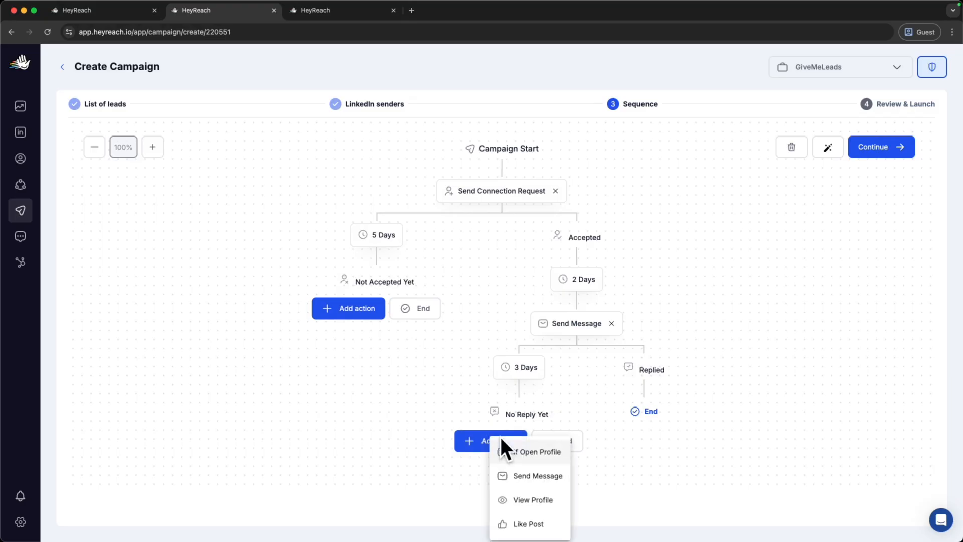
click(534, 478)
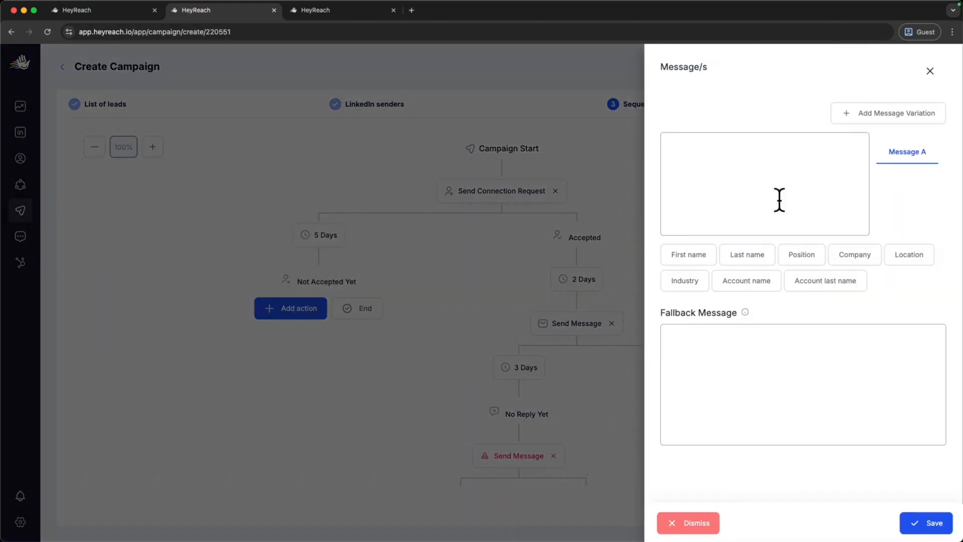
text(Q)
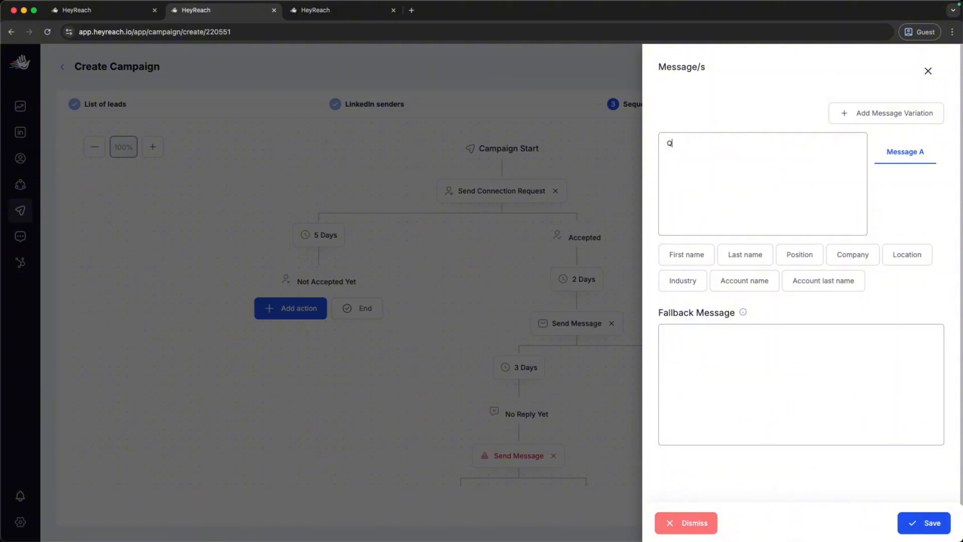
text(uick follow-uop)
click(930, 523)
End the Not Accepted Yet branch and the final No Reply Yet branch
scroll(399, 475, down, 3)
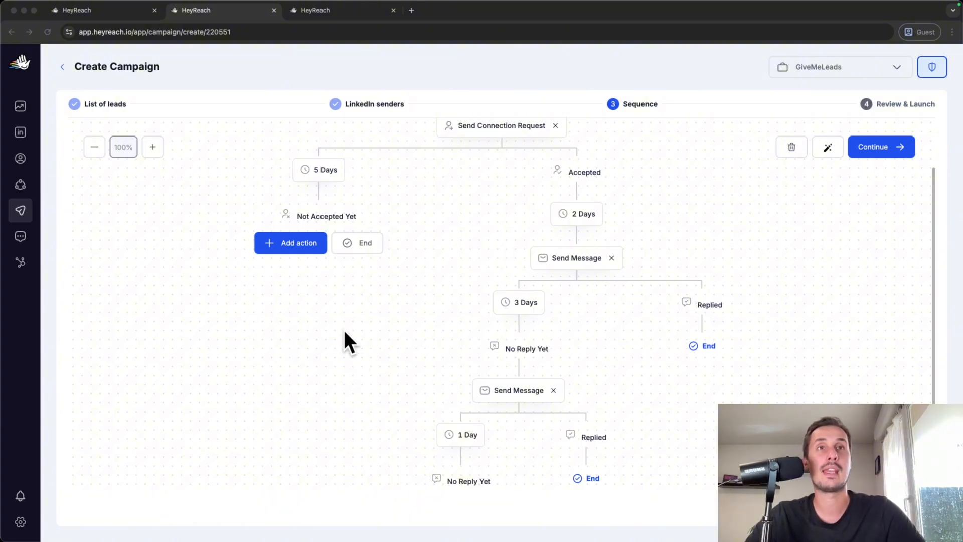
scroll(346, 335, up, 3)
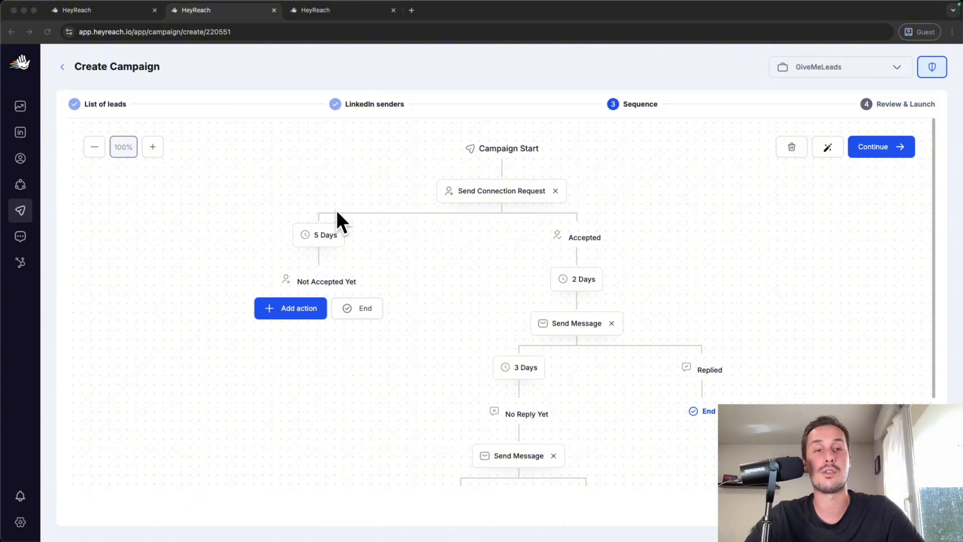
click(362, 308)
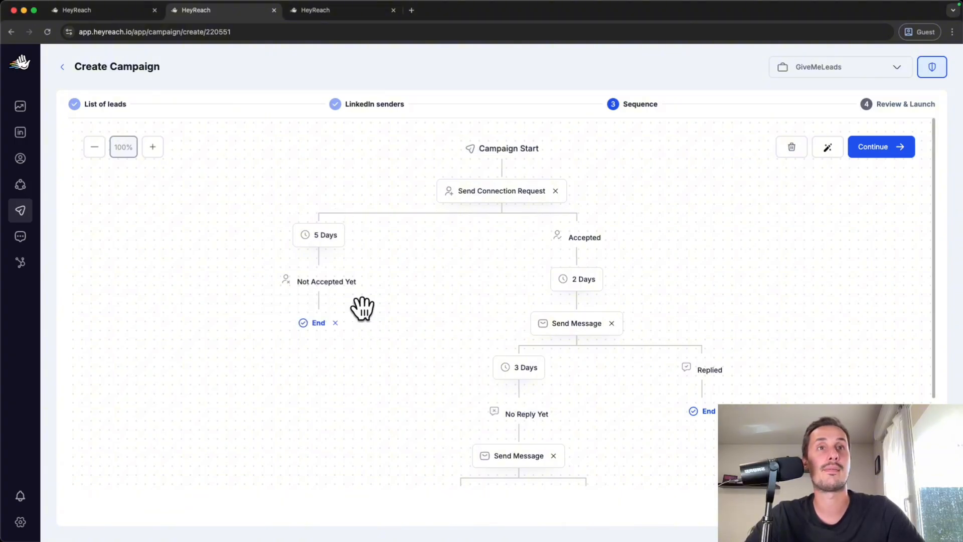
scroll(387, 310, down, 5)
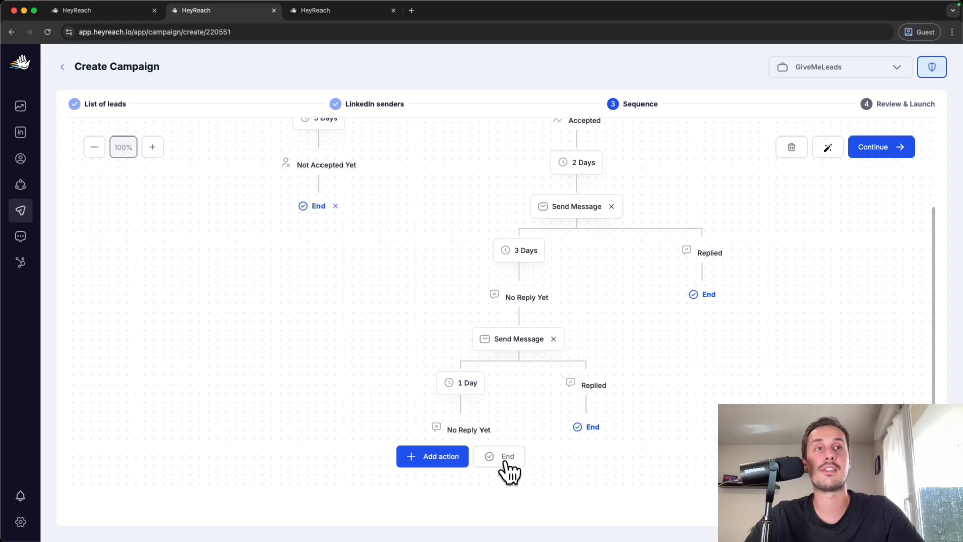
click(505, 461)
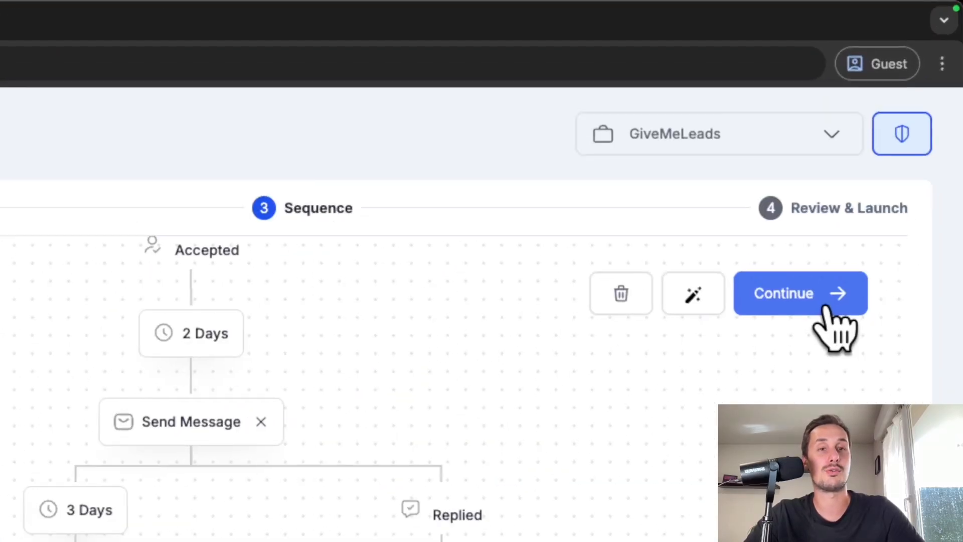
Launch the Head of Sales campaign, dismiss the success notice, and return to Campaigns
click(827, 310)
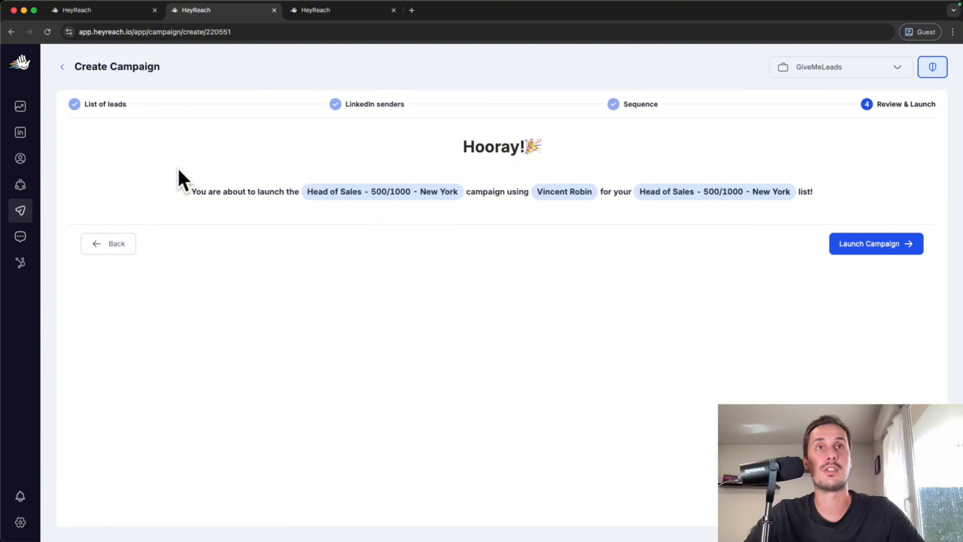
click(871, 251)
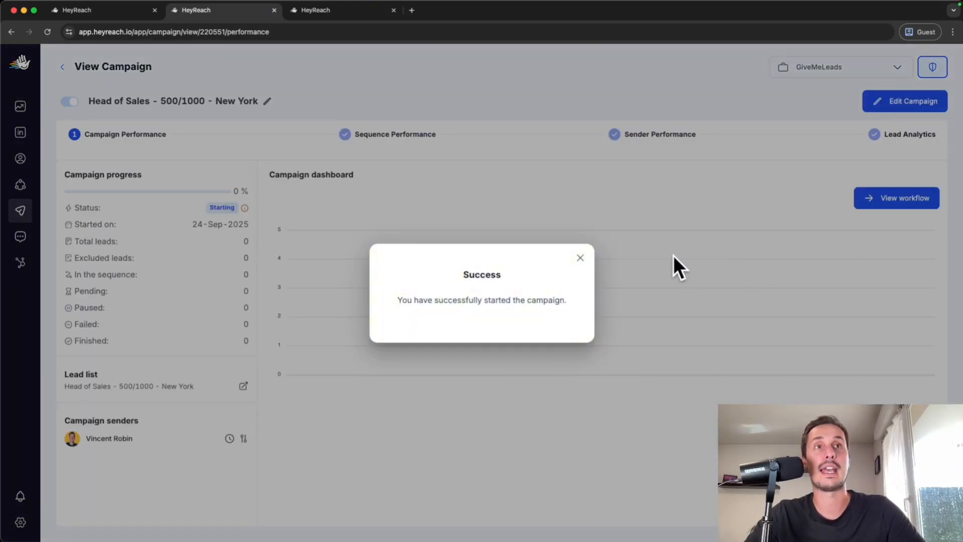
click(581, 258)
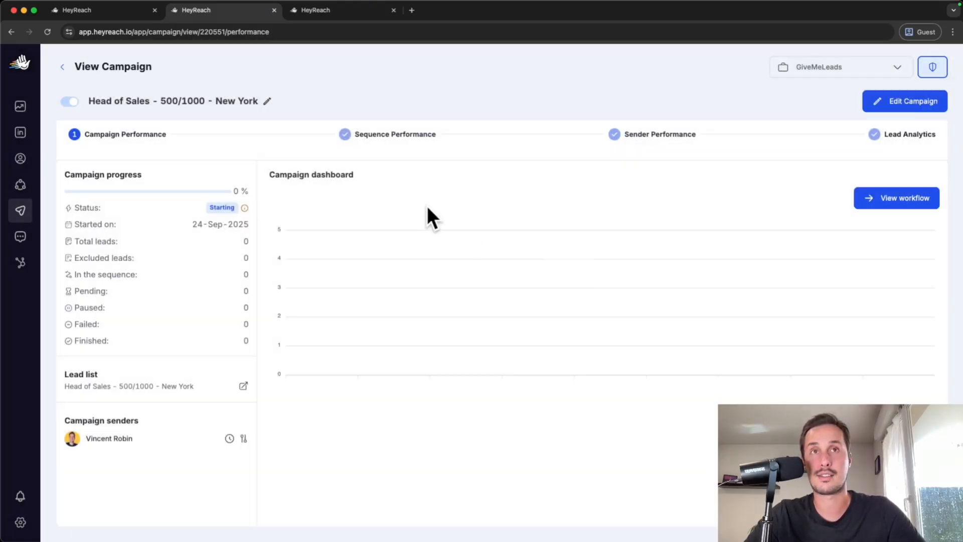
click(20, 211)
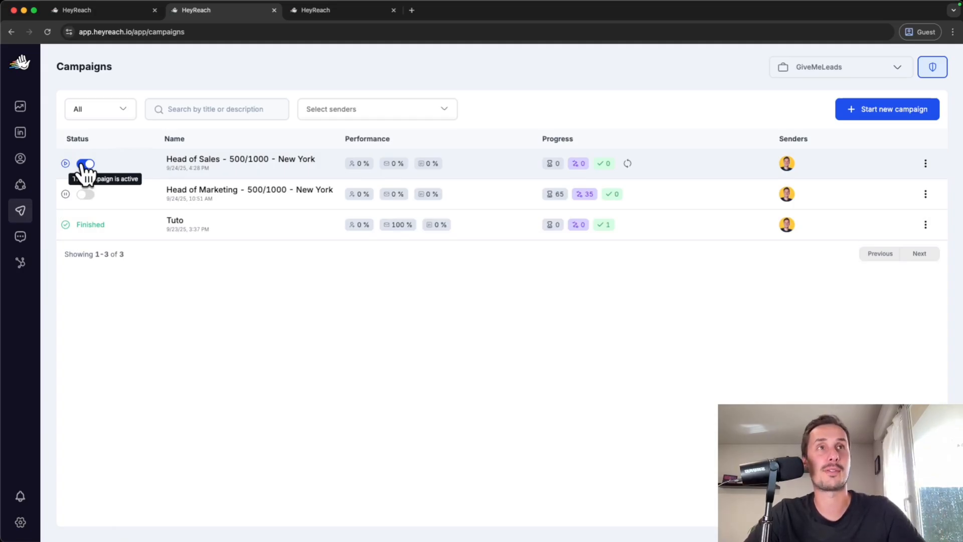
Open the Head of Sales campaign's details and bring up its Edit Campaign confirmation
click(247, 170)
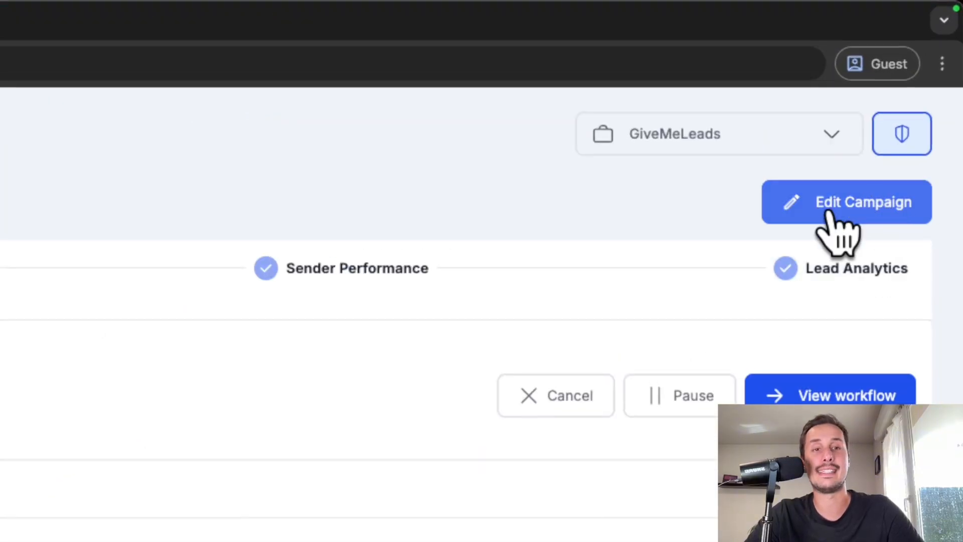
click(828, 213)
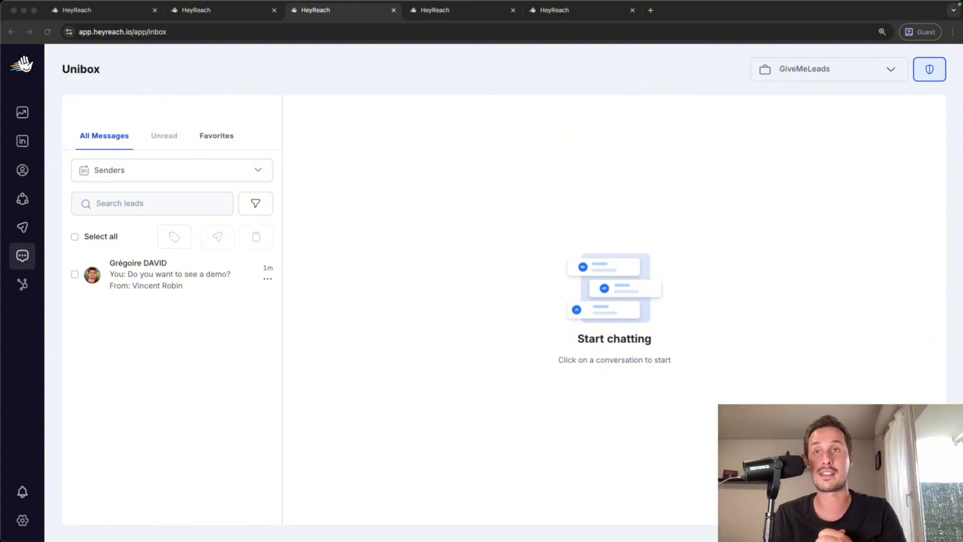
Open the lead's conversation in Unibox and look over the message thread
click(44, 261)
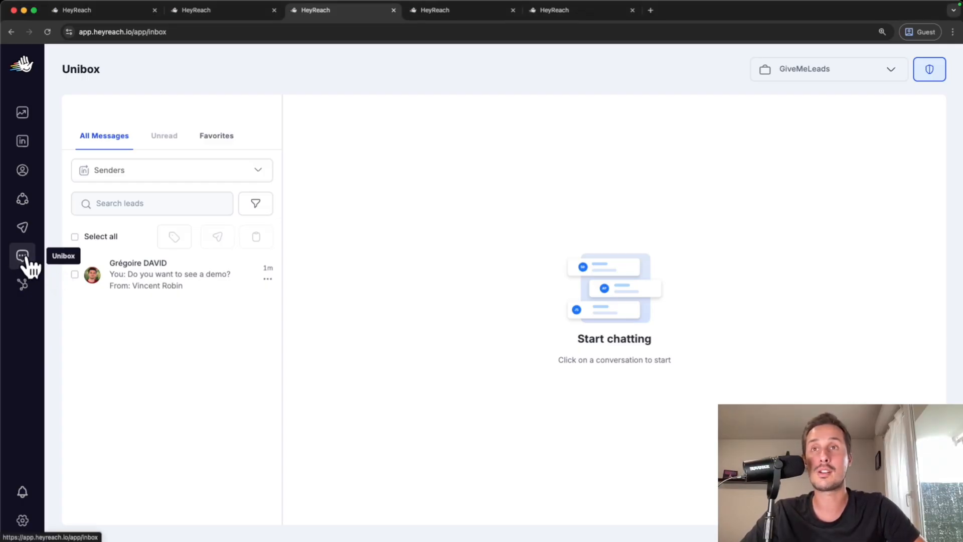
click(141, 275)
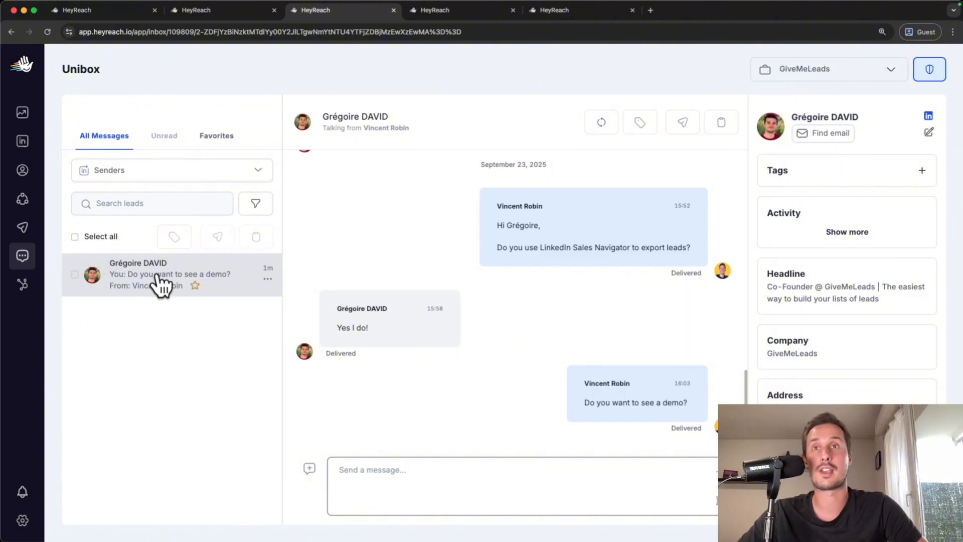
scroll(466, 266, up, 3)
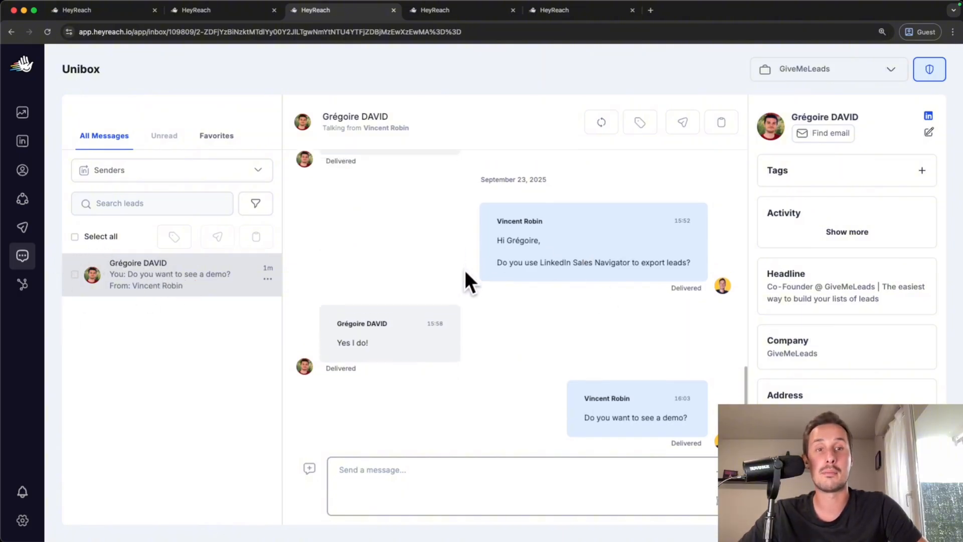
scroll(472, 283, down, 3)
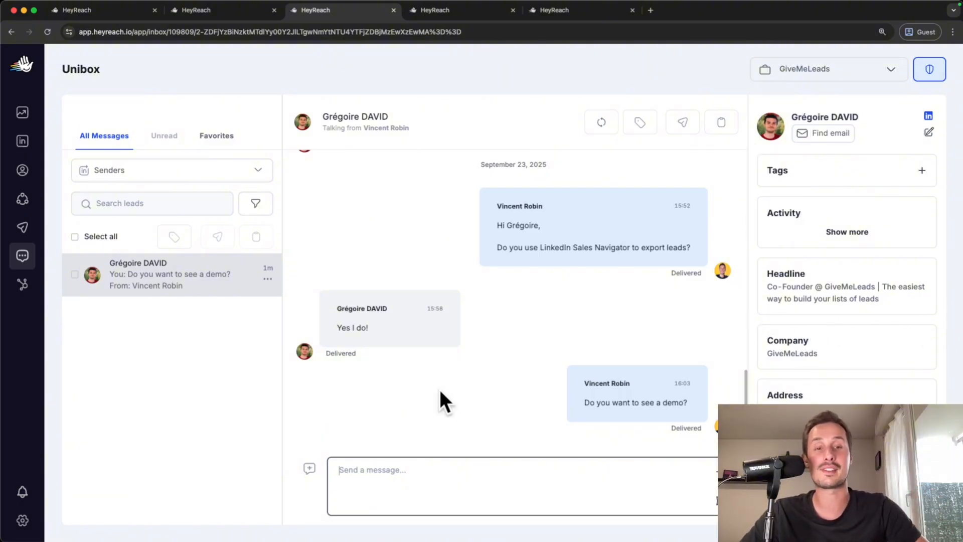
scroll(418, 395, up, 2)
scroll(418, 395, down, 2)
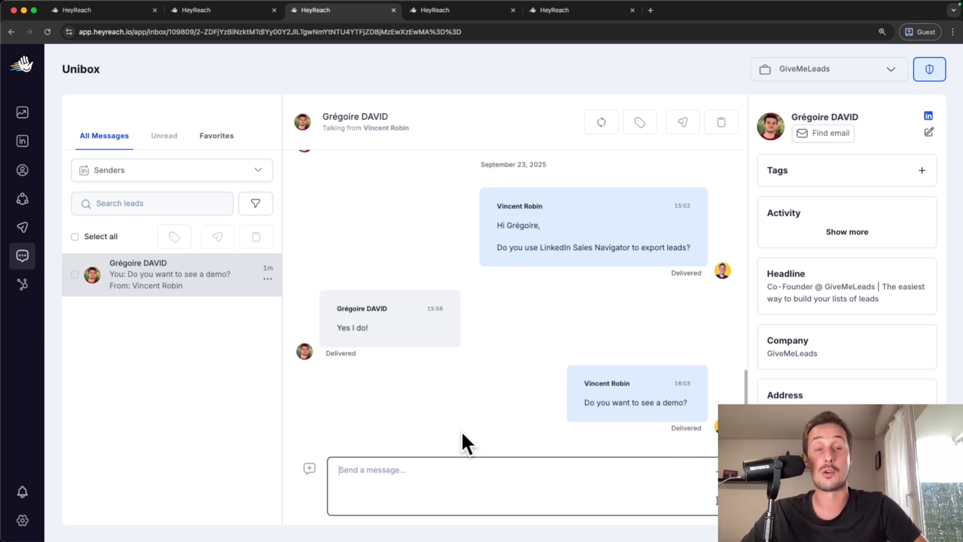
Send the reply 'Are you available for a quick demo?' and bring up the attachment options
click(379, 472)
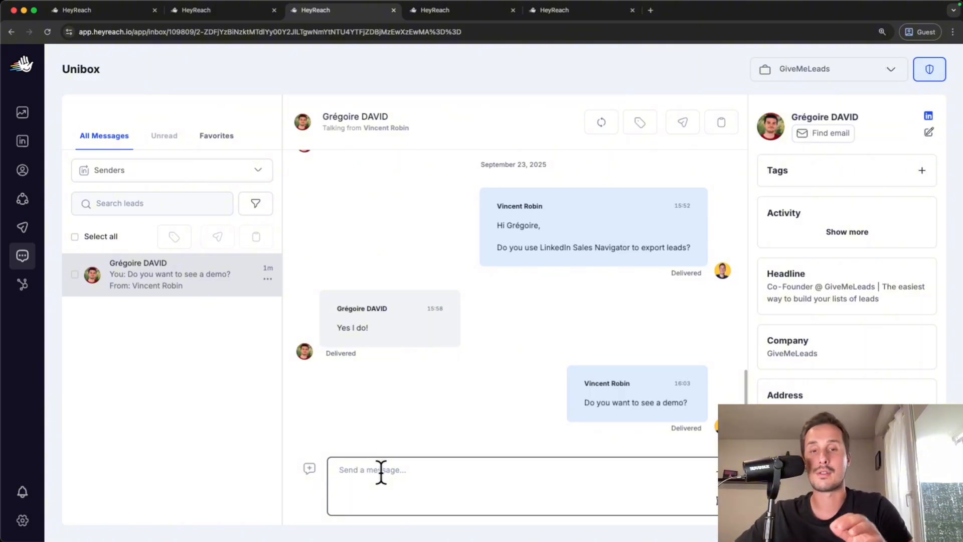
text(Are you available for a quick demo?)
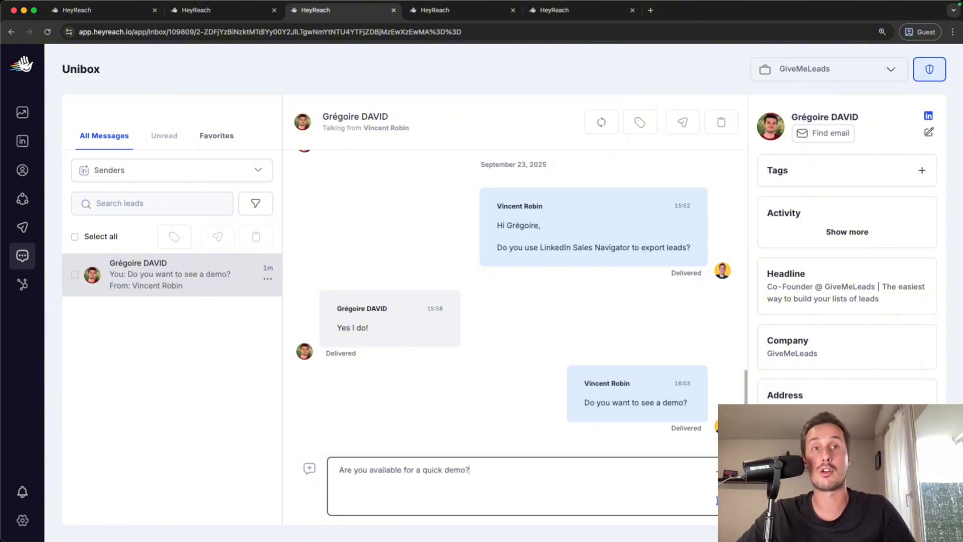
key(Return)
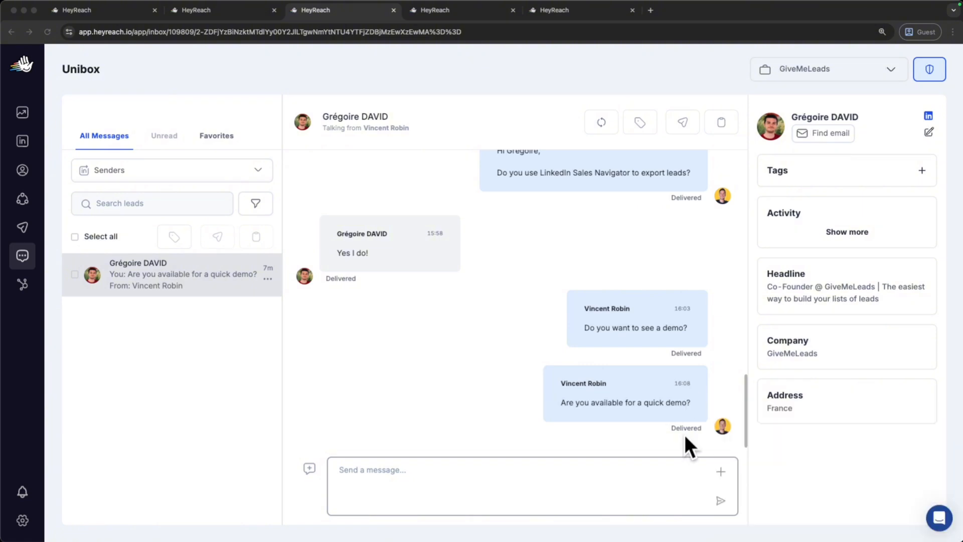
click(731, 475)
click(721, 473)
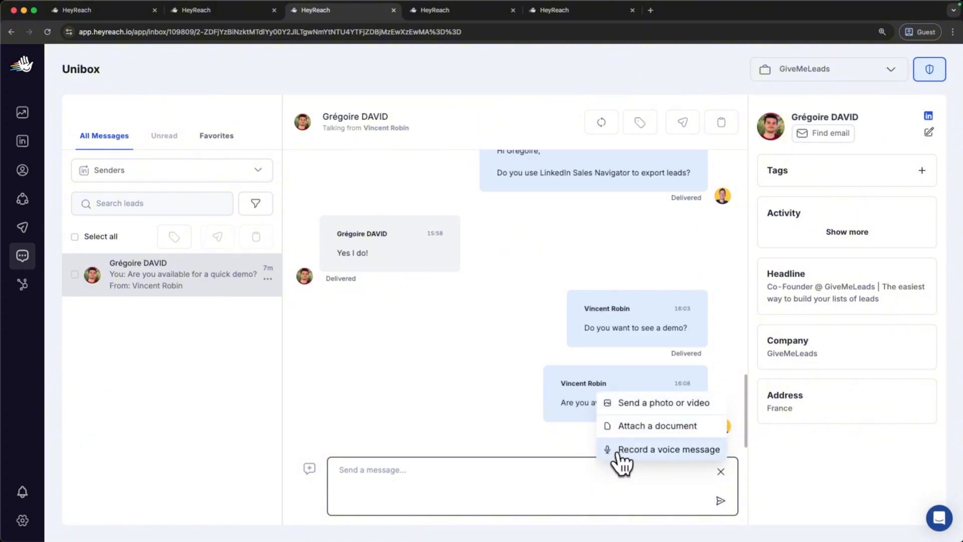
Record a 7-second voice message and send it to the lead
click(700, 450)
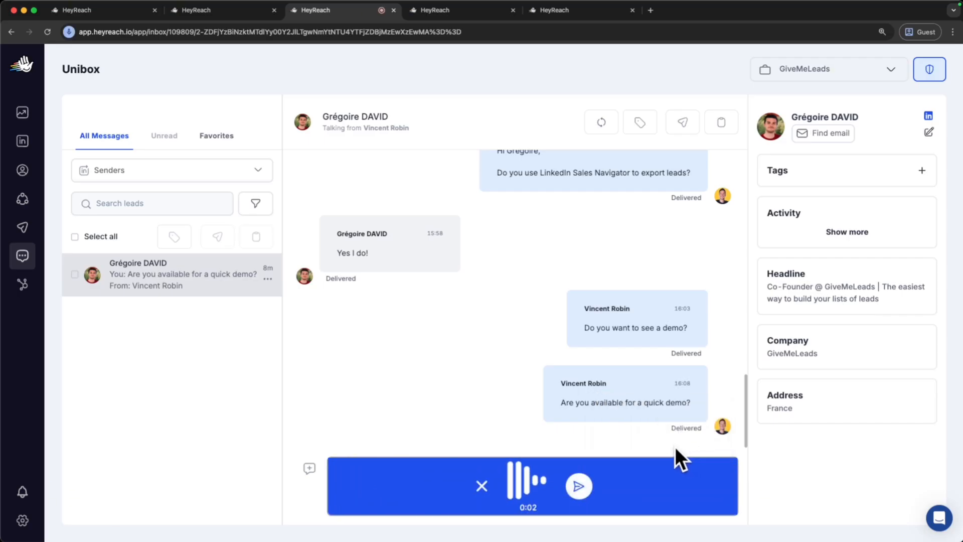
click(579, 486)
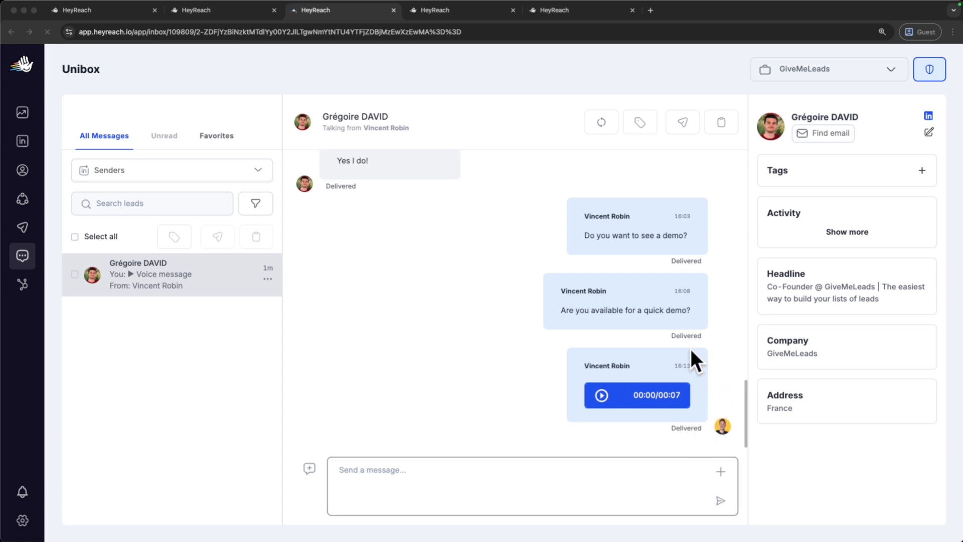
click(511, 186)
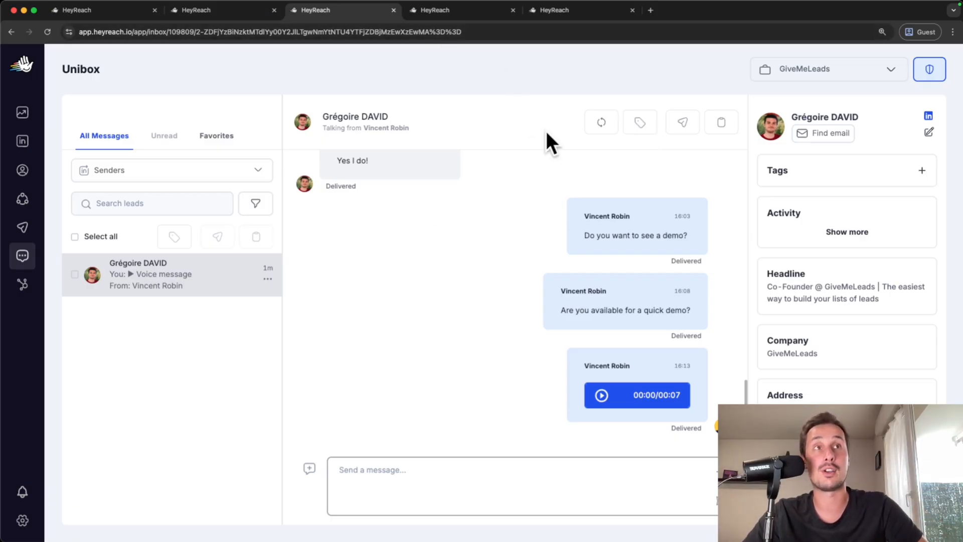
Create a new green tag named 'Interested'
click(643, 124)
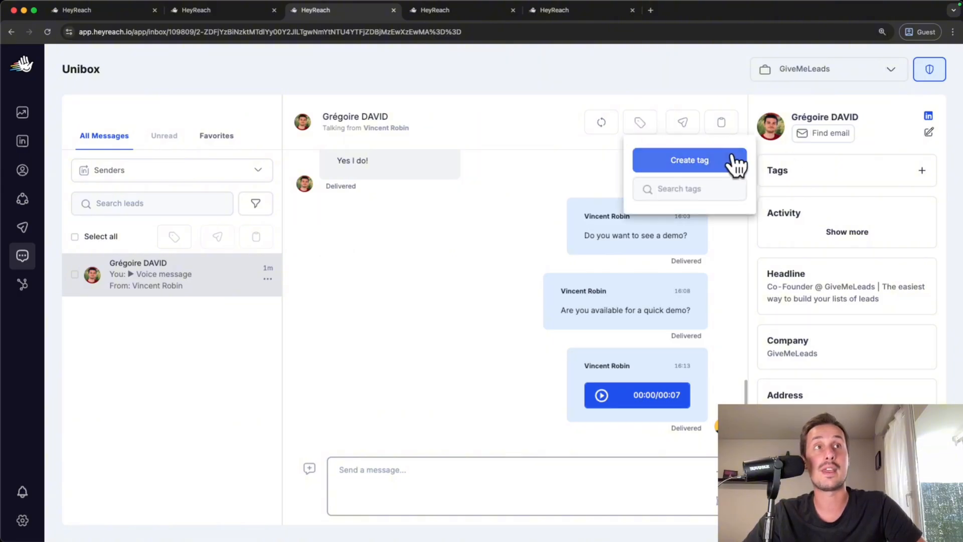
click(721, 160)
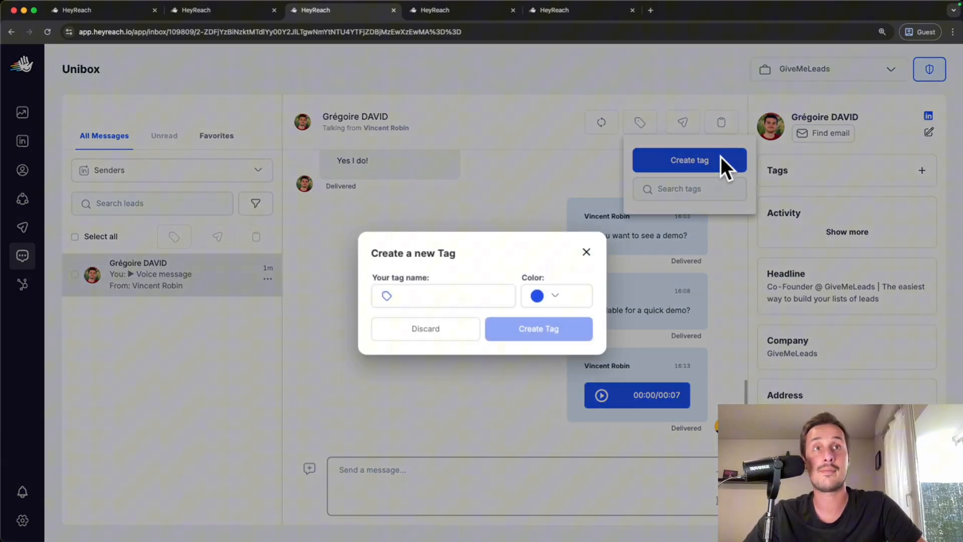
click(431, 296)
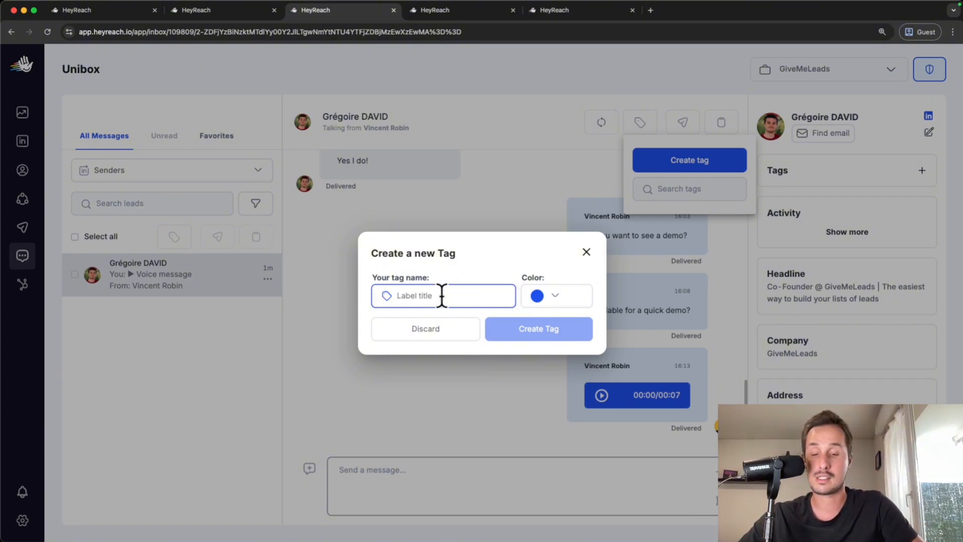
text(Interested)
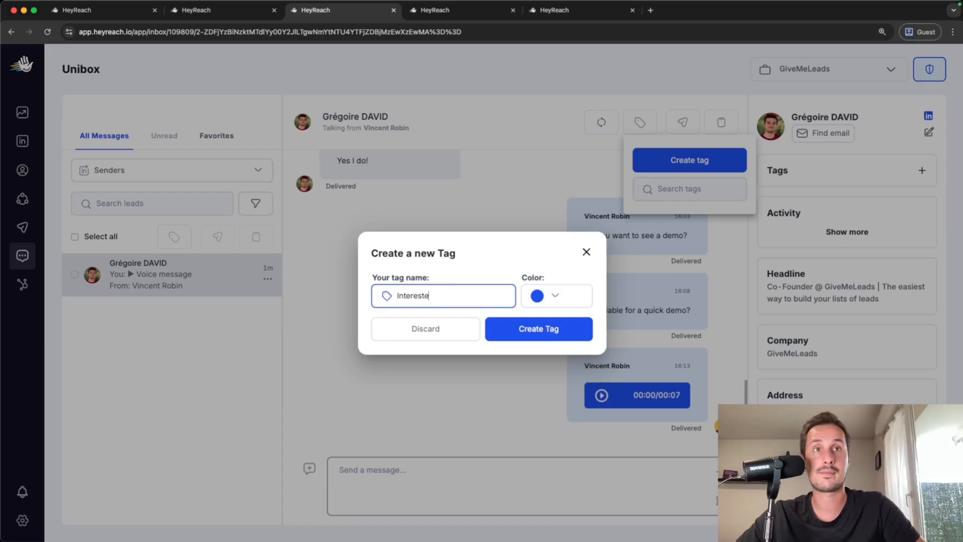
click(557, 296)
click(570, 326)
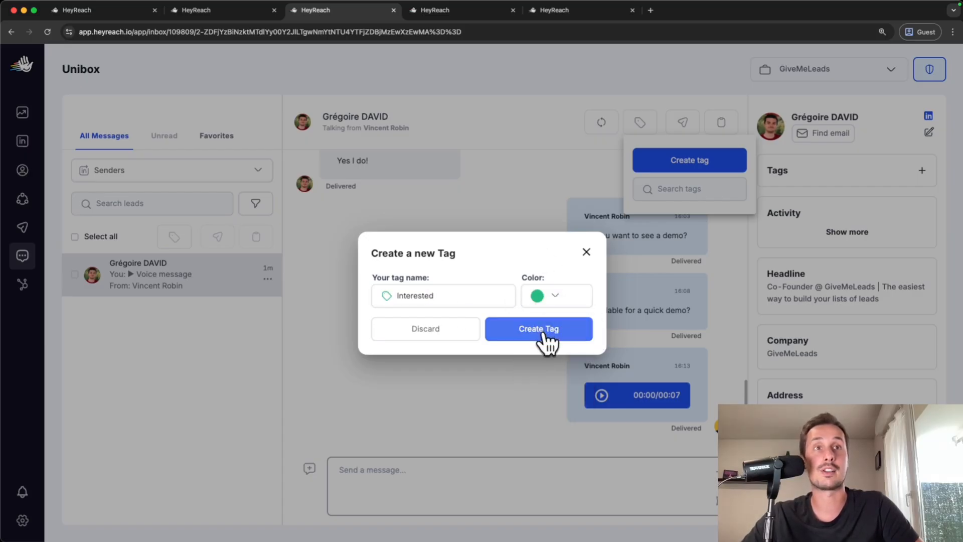
click(544, 335)
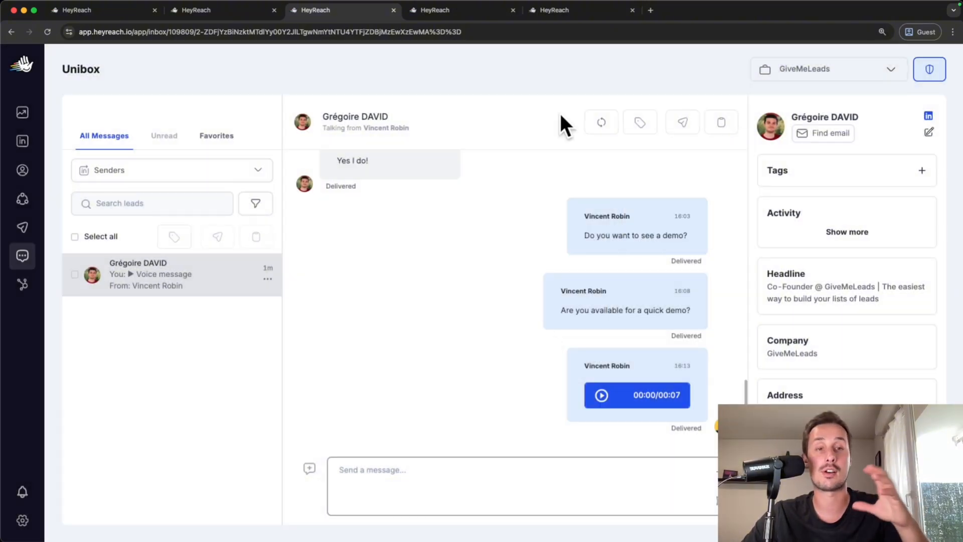
Apply the Interested tag to the lead's conversation
click(649, 125)
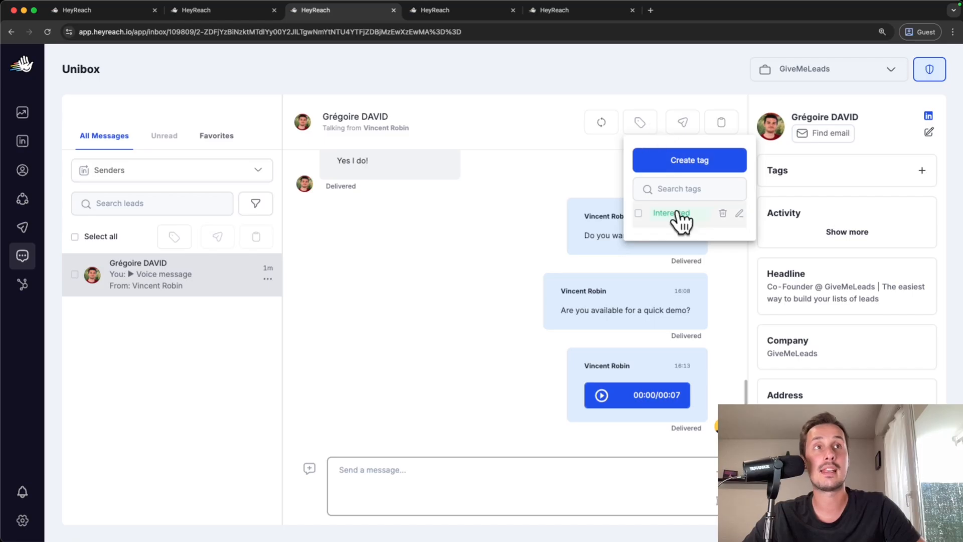
click(638, 213)
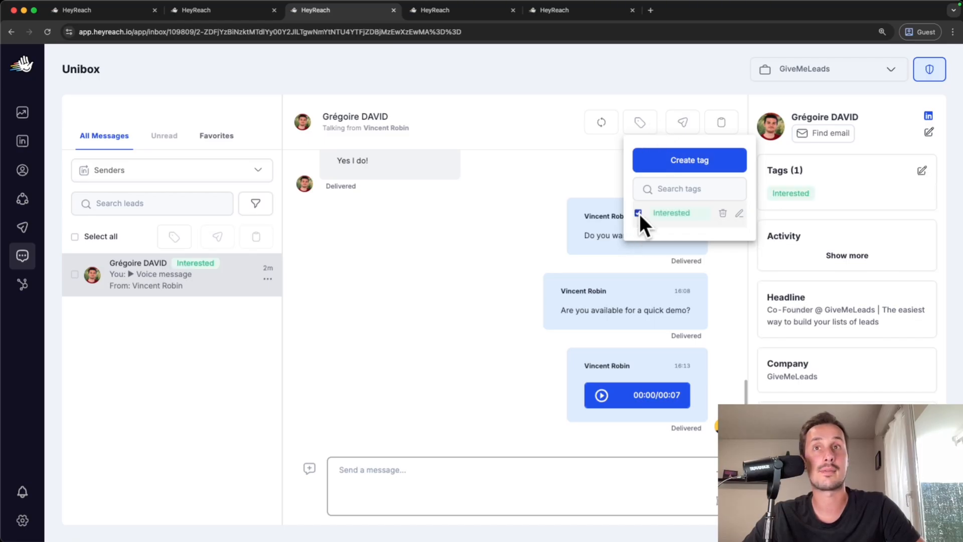
click(603, 96)
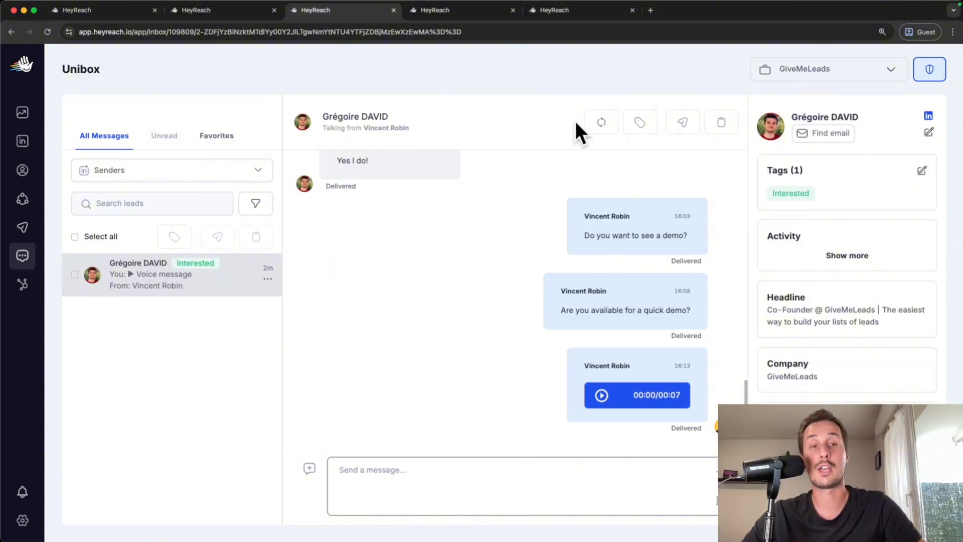
Create a purple 'Not interested' tag
click(642, 125)
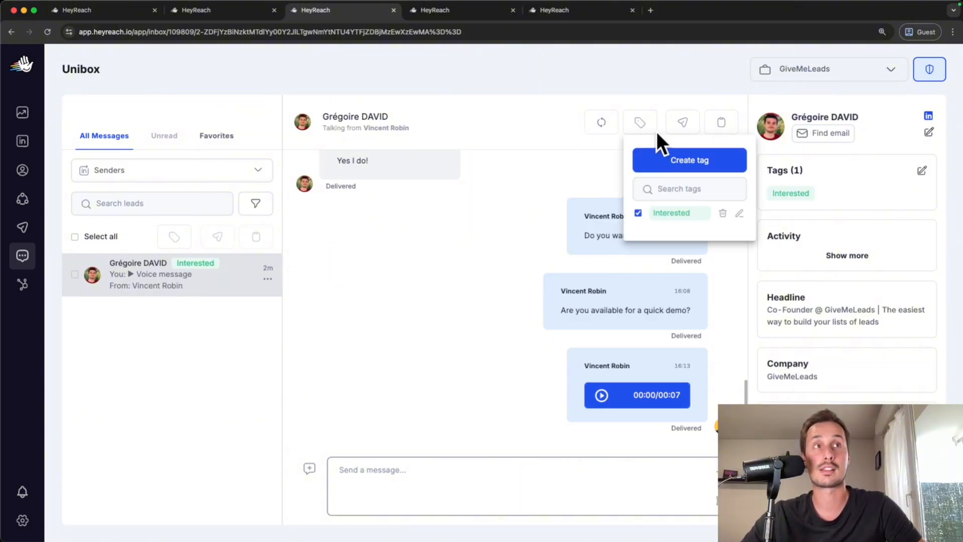
click(678, 166)
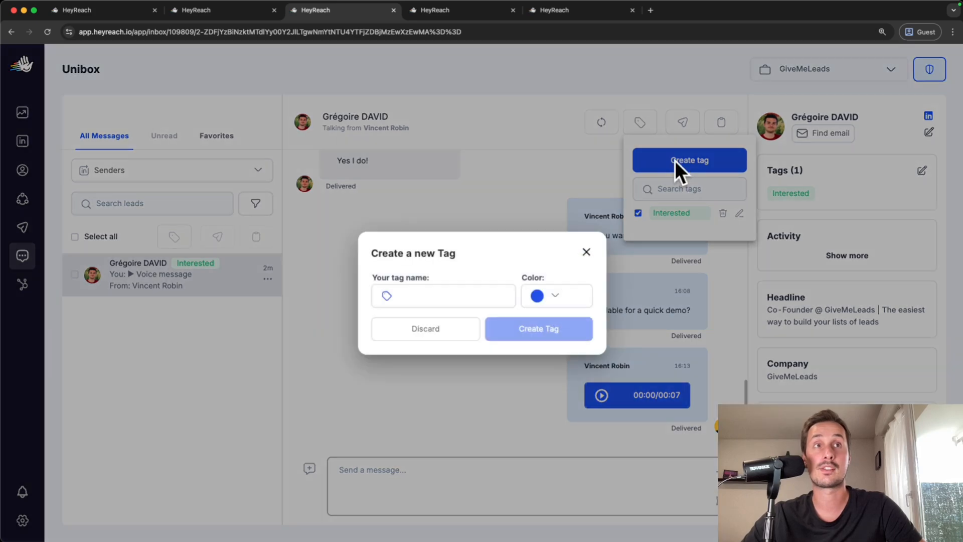
click(427, 297)
text(Not interested)
click(555, 296)
click(550, 347)
click(519, 331)
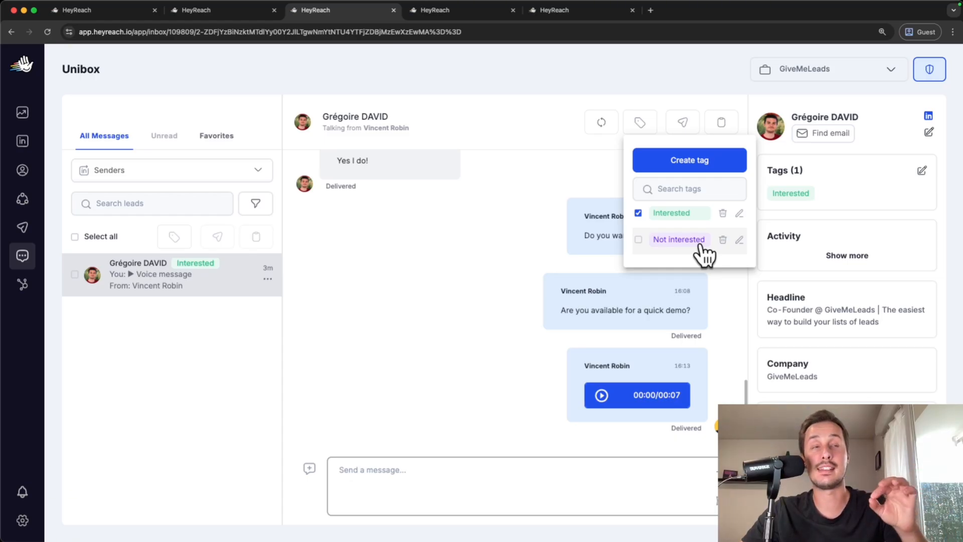
Create a red 'Warm leads' tag
click(702, 171)
click(457, 295)
text(Warm leads)
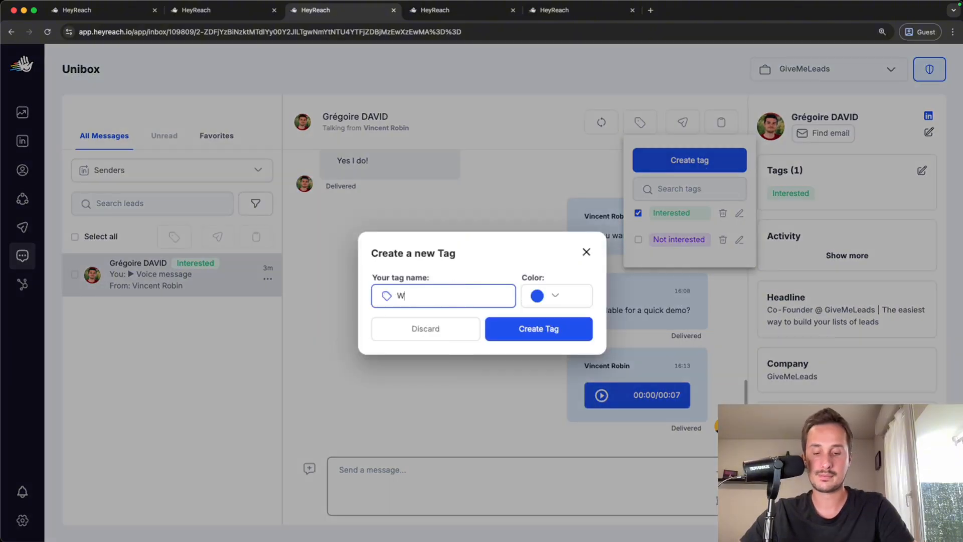
click(556, 296)
click(544, 378)
click(539, 328)
Create a cyan 'Wrong timing' tag, replacing the half-typed name
click(698, 164)
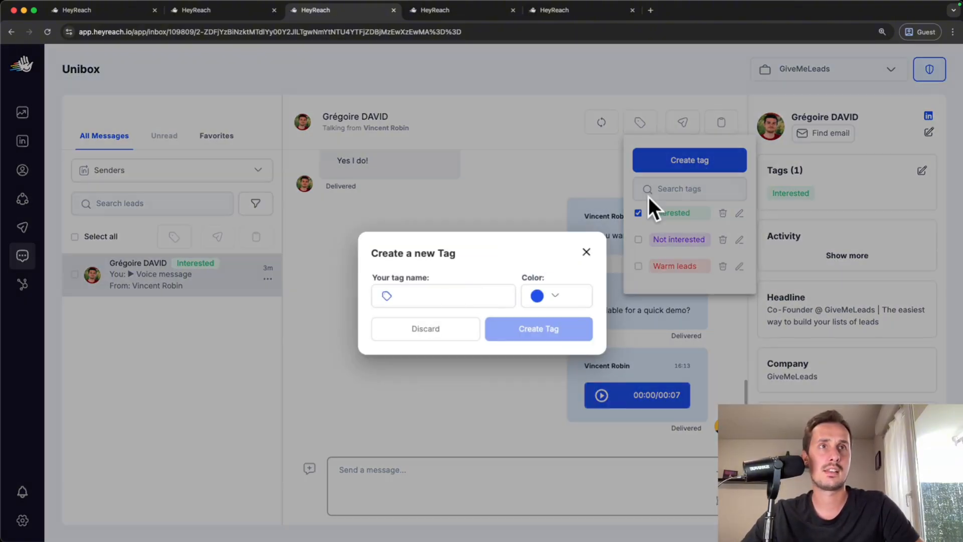
click(444, 295)
text(Follow-u)
drag(467, 296, 338, 295)
text(Wrong timing)
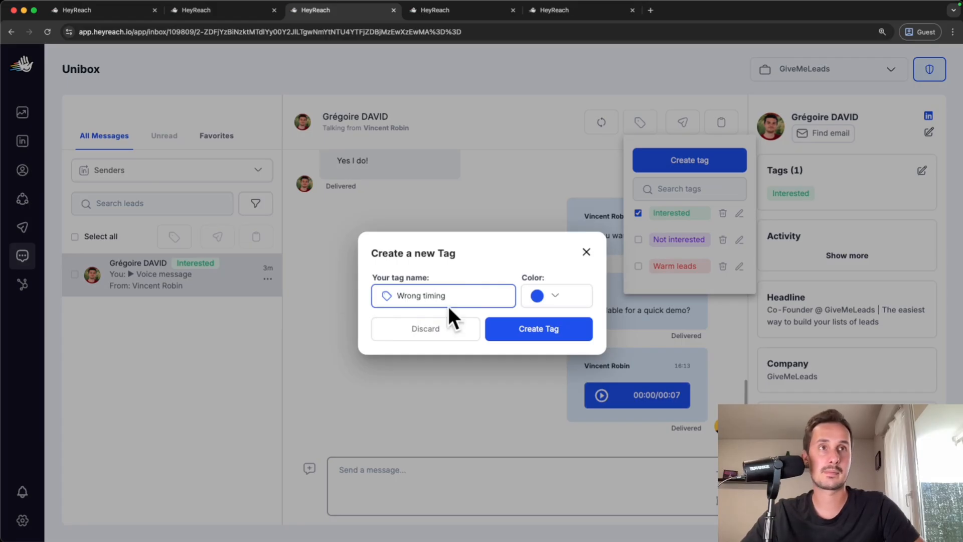
click(556, 296)
click(571, 379)
click(547, 328)
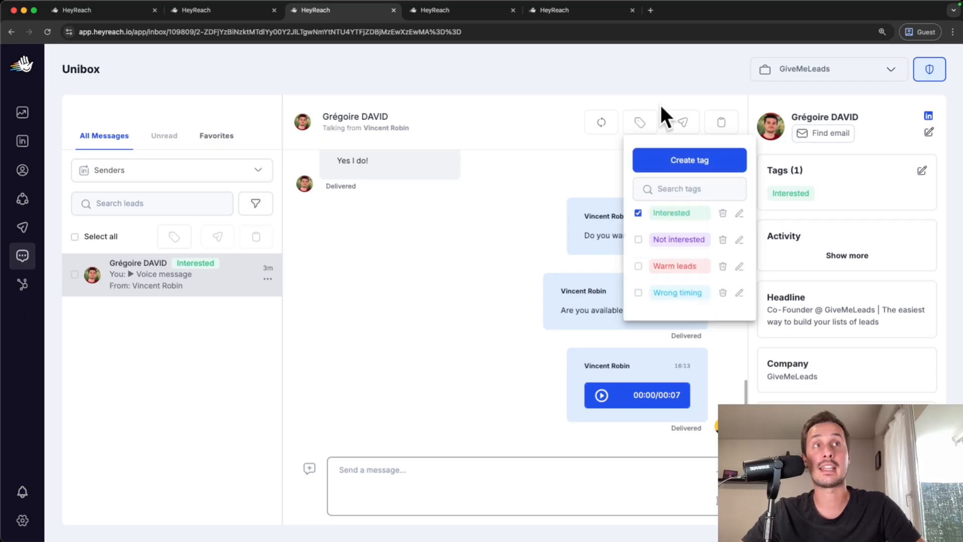
click(652, 76)
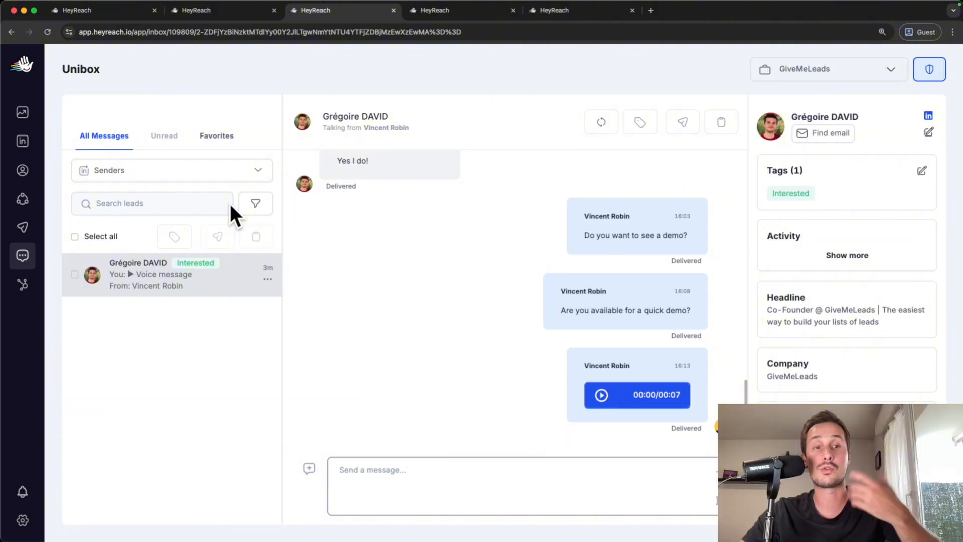
Filter the Unibox to Interested and Warm leads tags, then go to Integrations settings
click(256, 203)
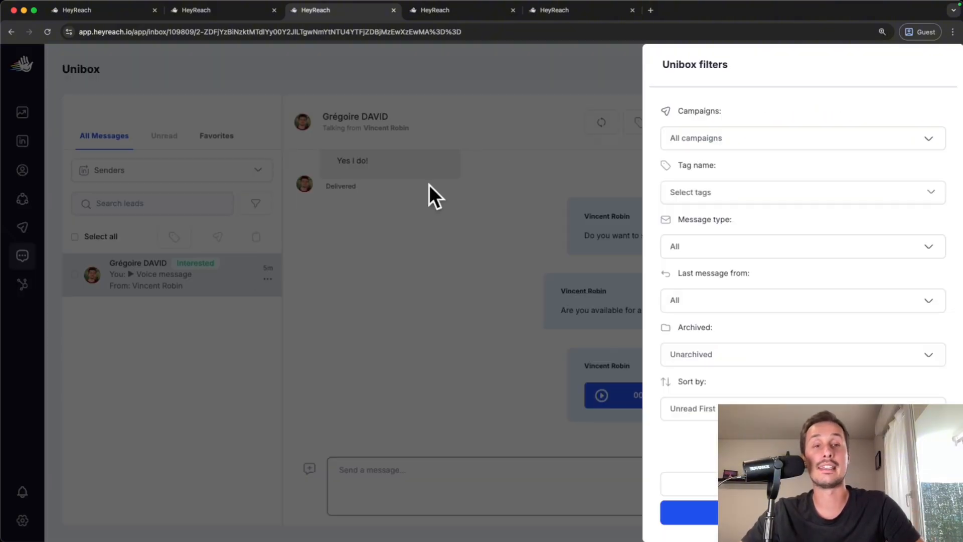
click(741, 190)
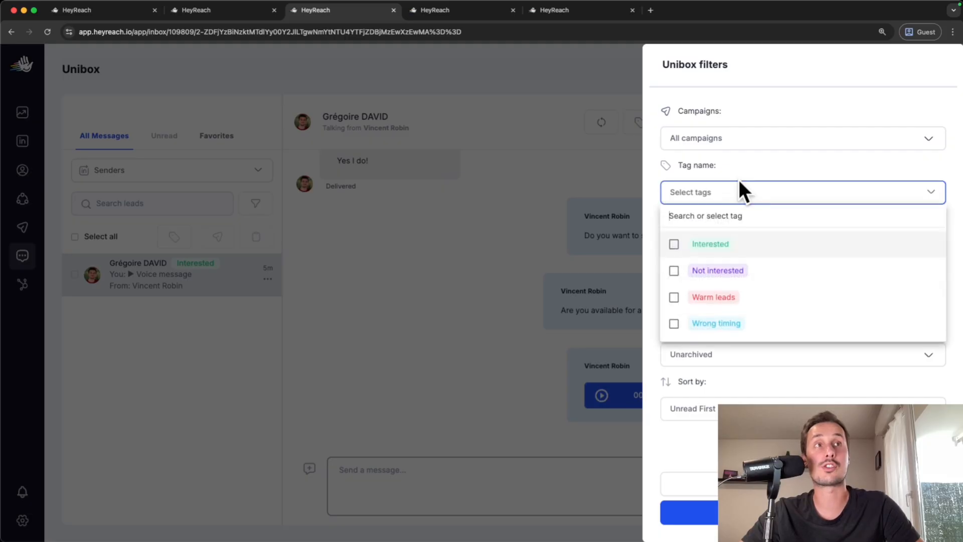
click(678, 251)
click(679, 299)
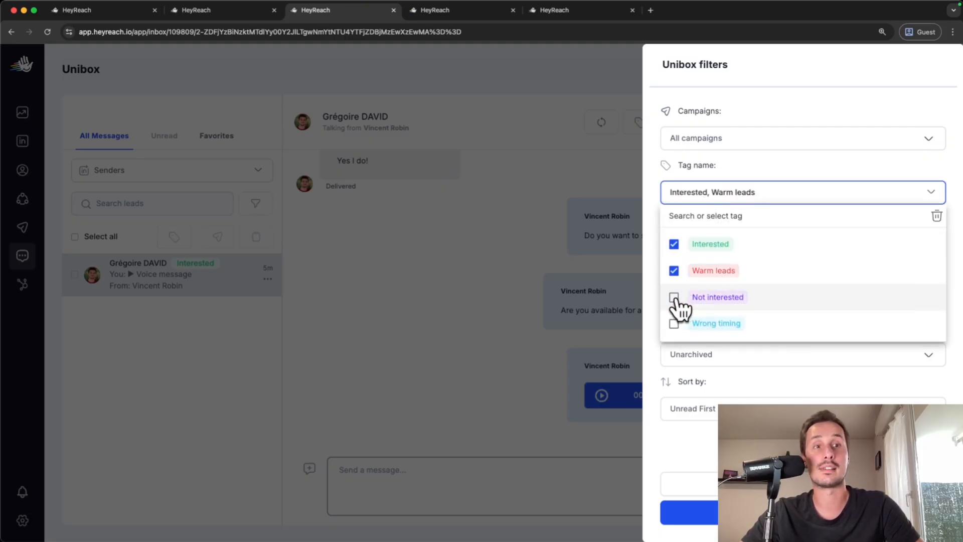
click(803, 512)
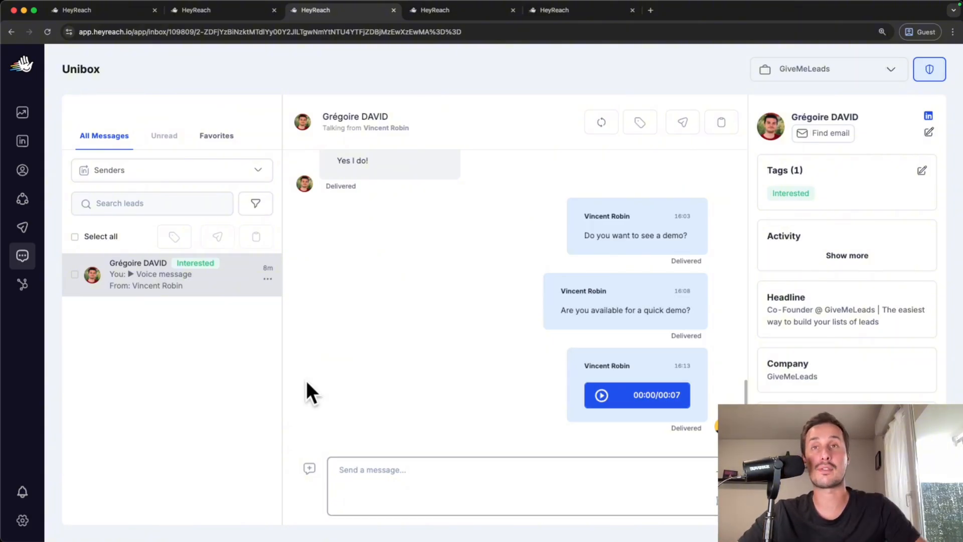
click(21, 284)
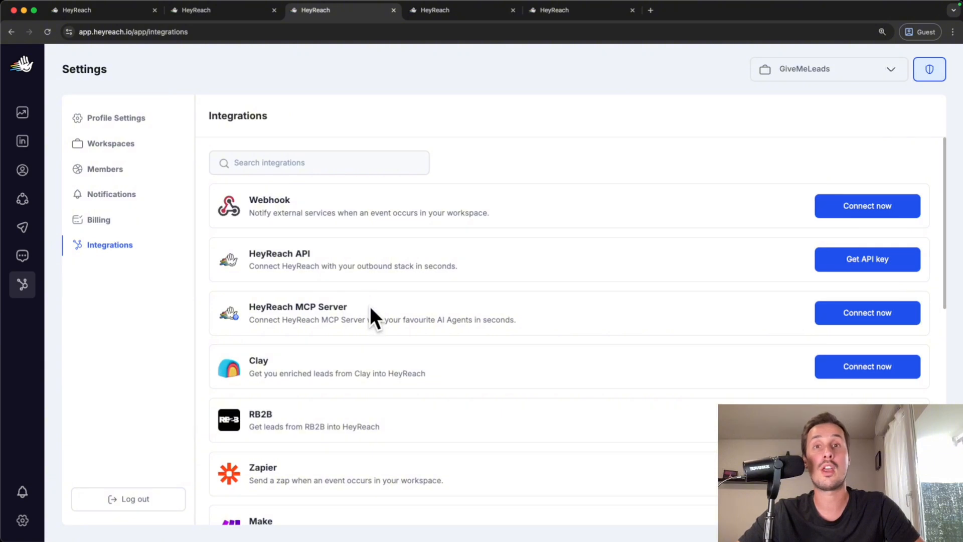
scroll(366, 291, down, 3)
scroll(324, 276, up, 2)
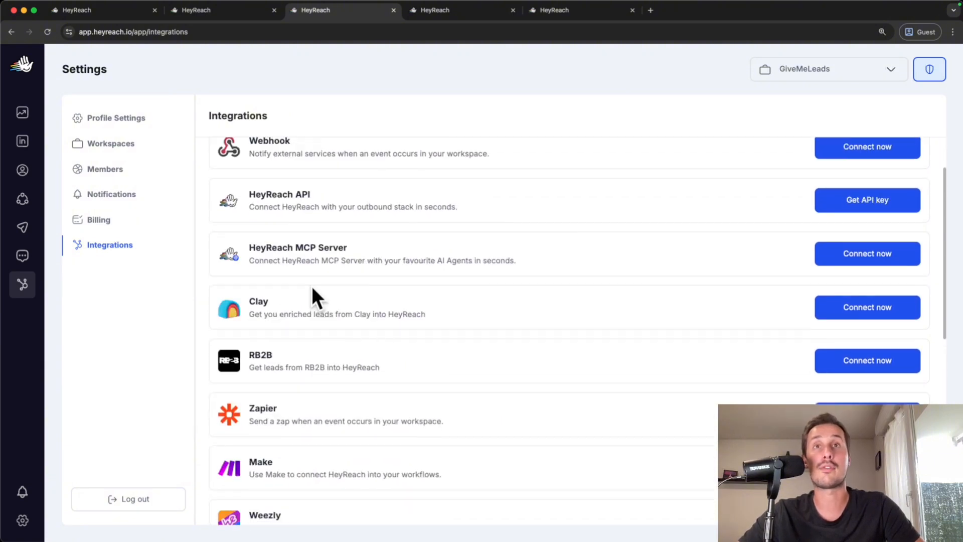
scroll(246, 196, up, 2)
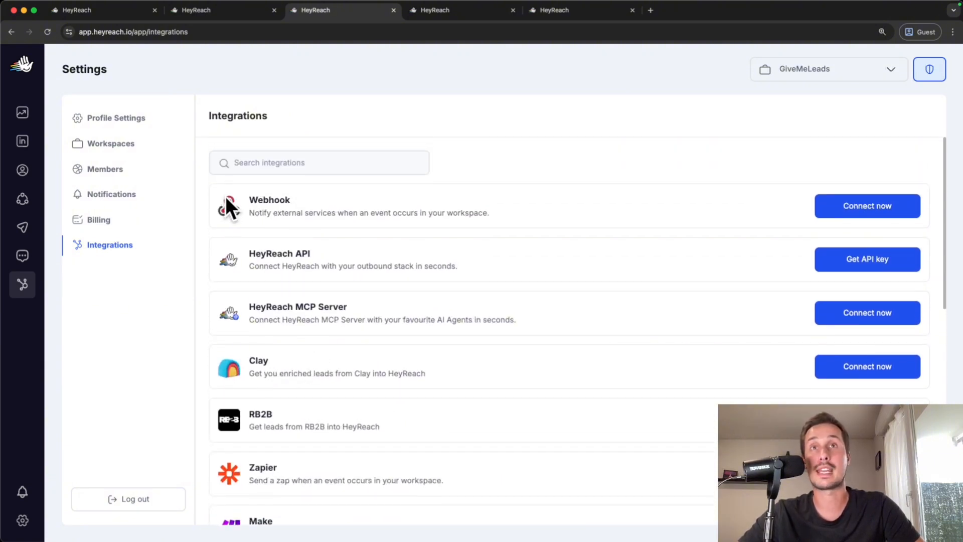
scroll(356, 246, down, 4)
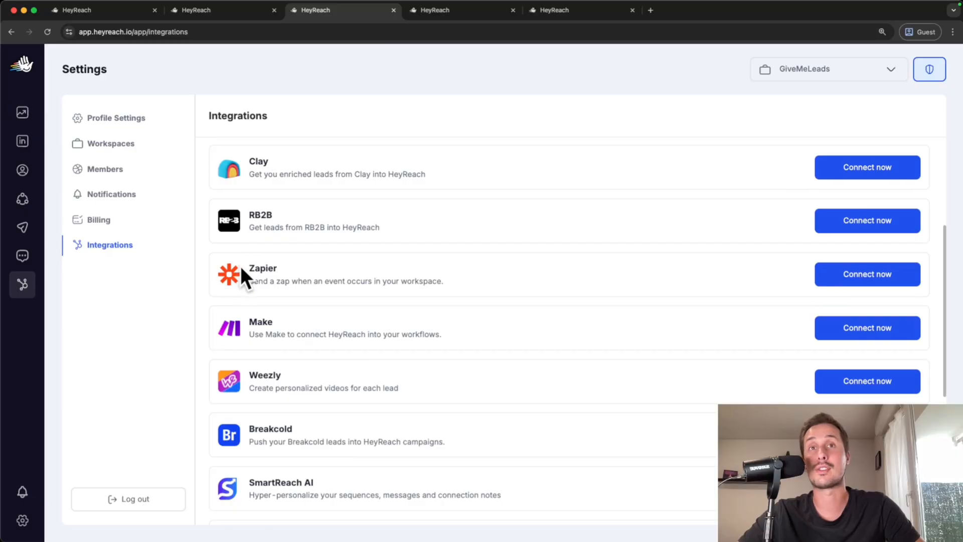
scroll(291, 321, down, 2)
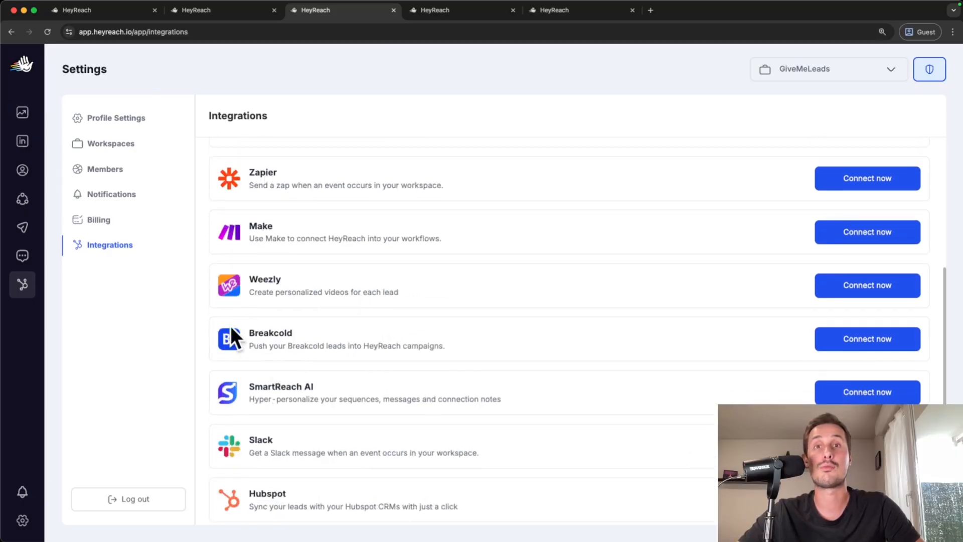
scroll(302, 366, down, 2)
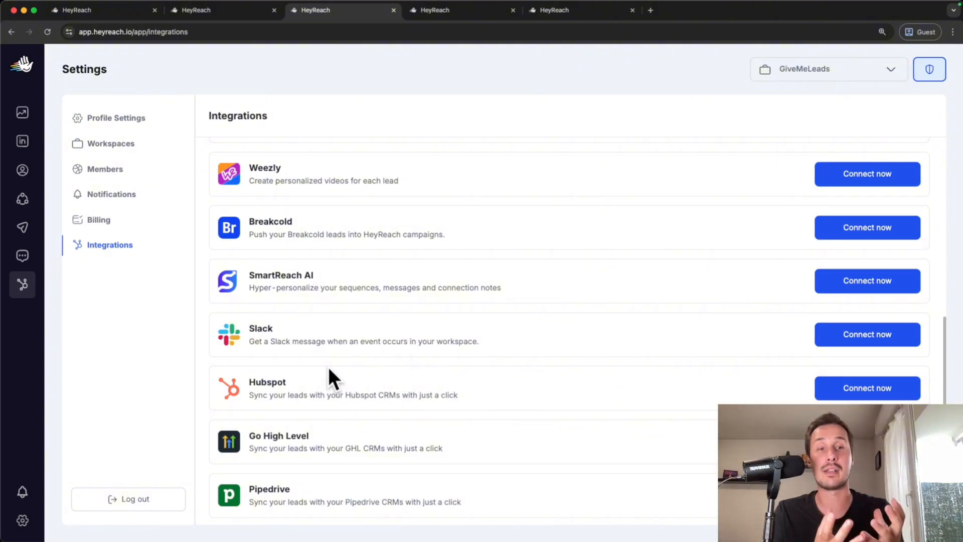
scroll(331, 371, down, 1)
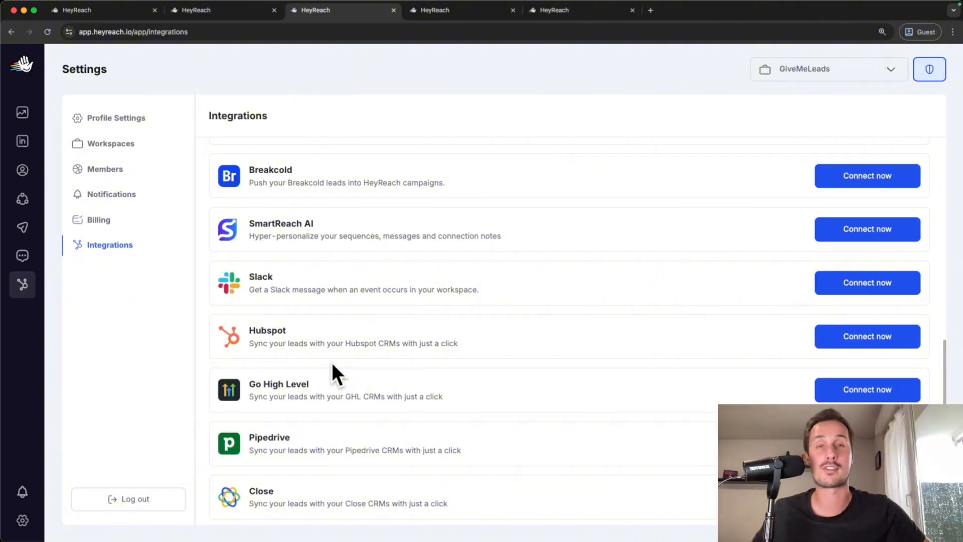
scroll(332, 374, down, 1)
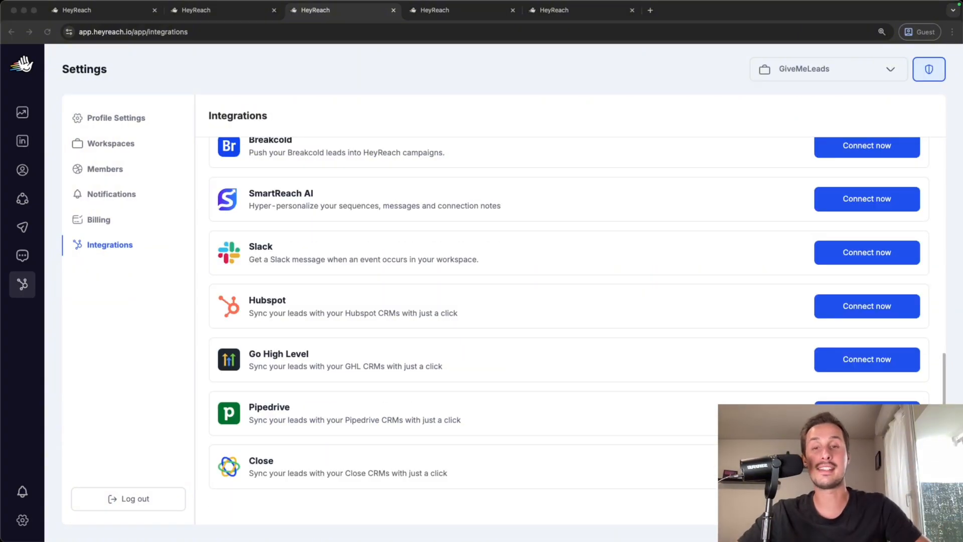